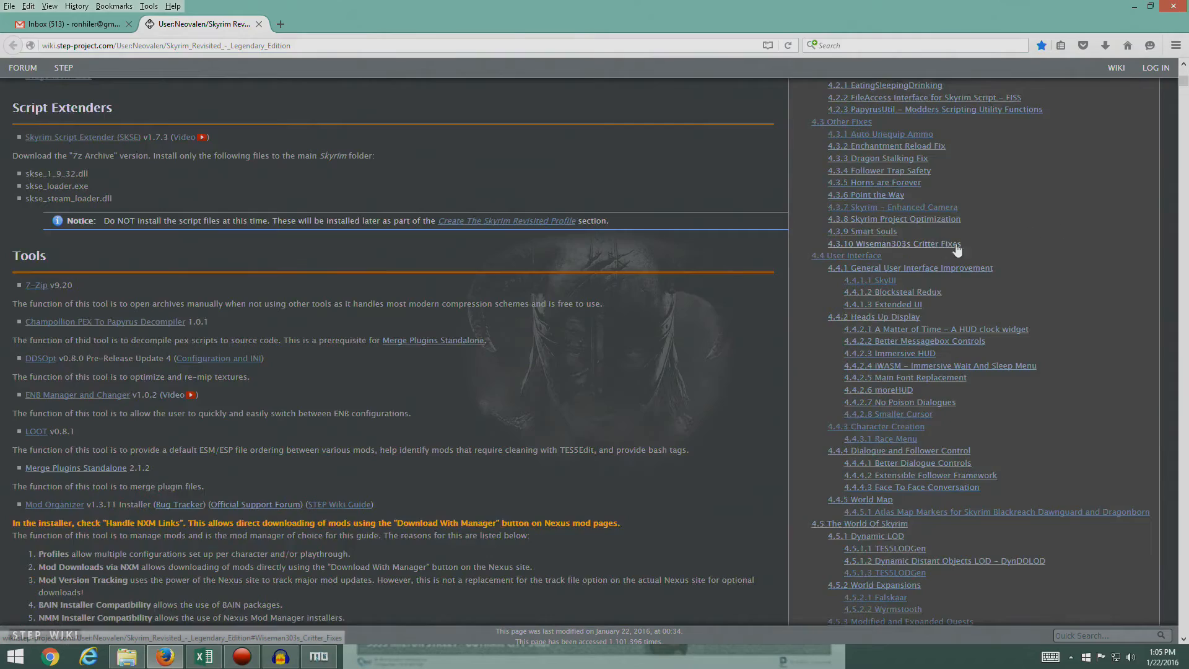
- Find the Race Menu entry under Character Creation in the Skyrim Revisited guide
{"action": "scroll", "coordinate": [1042, 354], "scroll_direction": "down", "scroll_amount": 1}
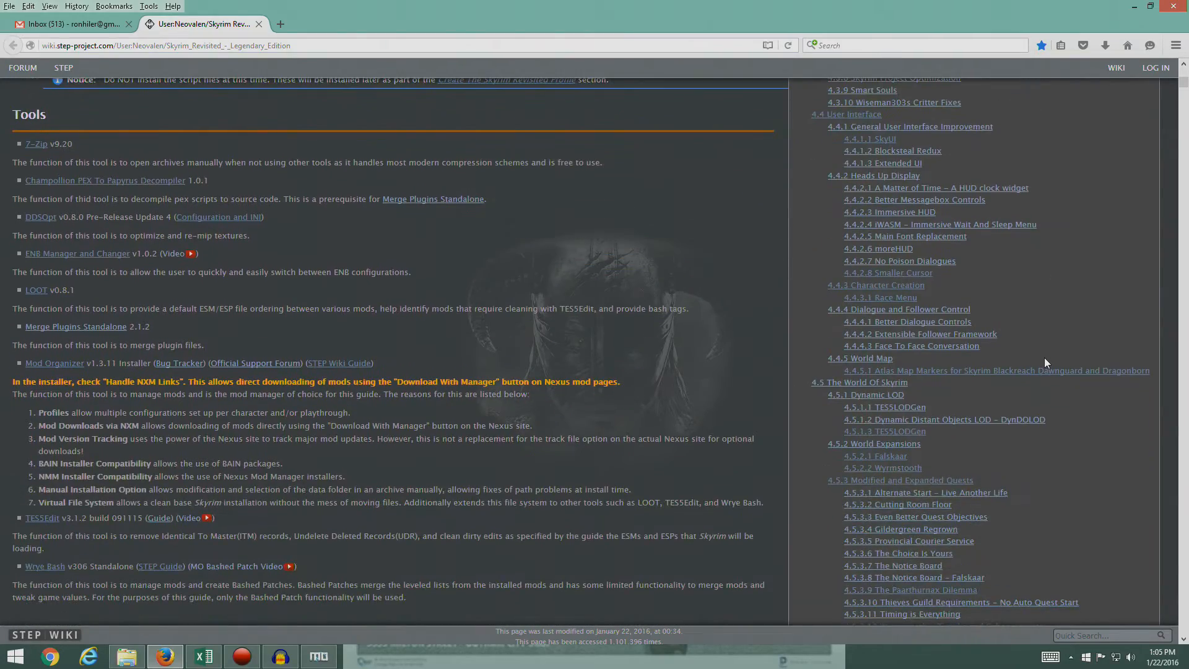
{"action": "scroll", "coordinate": [1044, 362], "scroll_direction": "down", "scroll_amount": 2}
{"action": "scroll", "coordinate": [1050, 355], "scroll_direction": "down", "scroll_amount": 12}
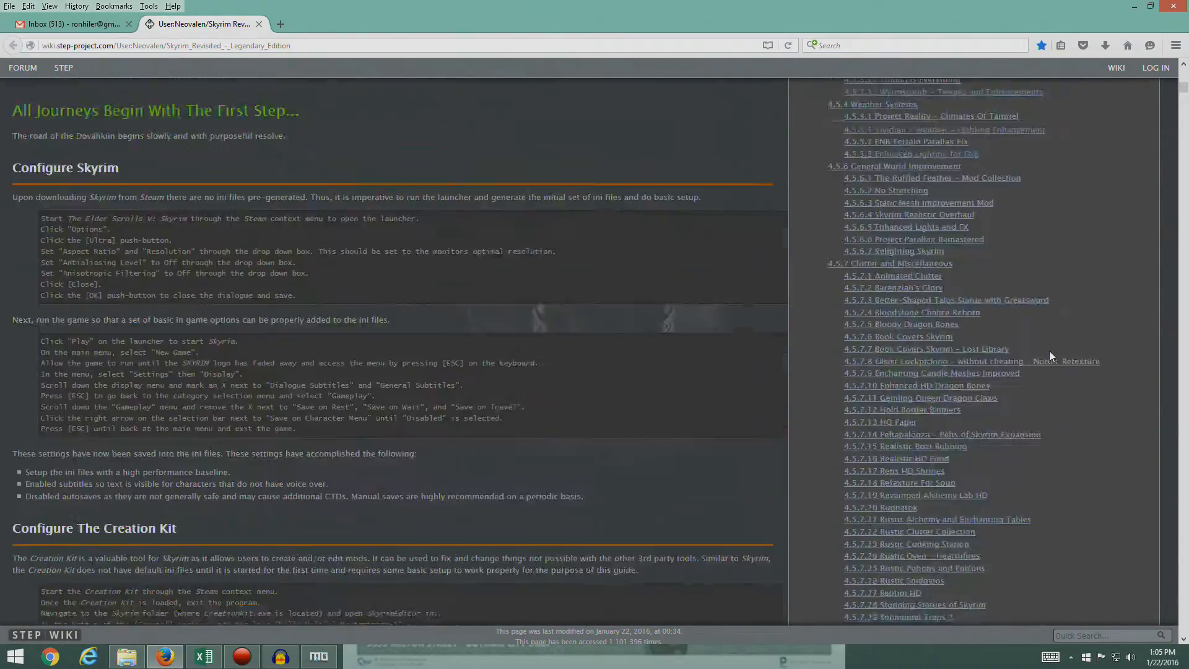
{"action": "scroll", "coordinate": [1049, 350], "scroll_direction": "up", "scroll_amount": 14}
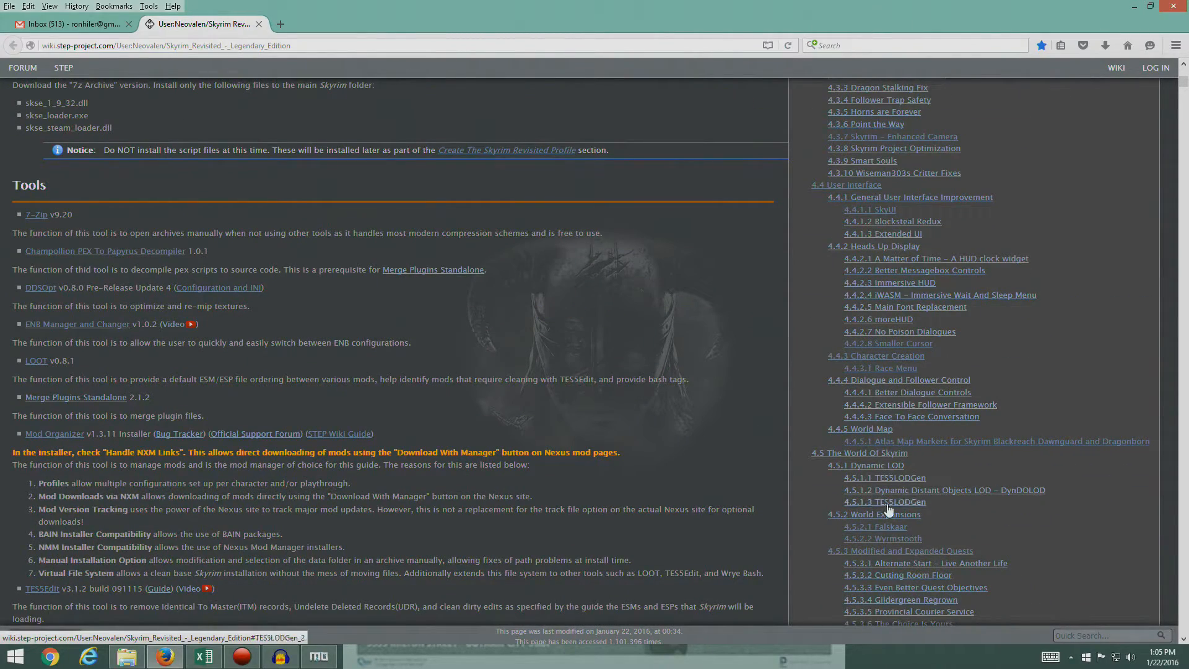
{"action": "left_click", "coordinate": [882, 543]}
{"action": "scroll", "coordinate": [369, 361], "scroll_direction": "up", "scroll_amount": 15}
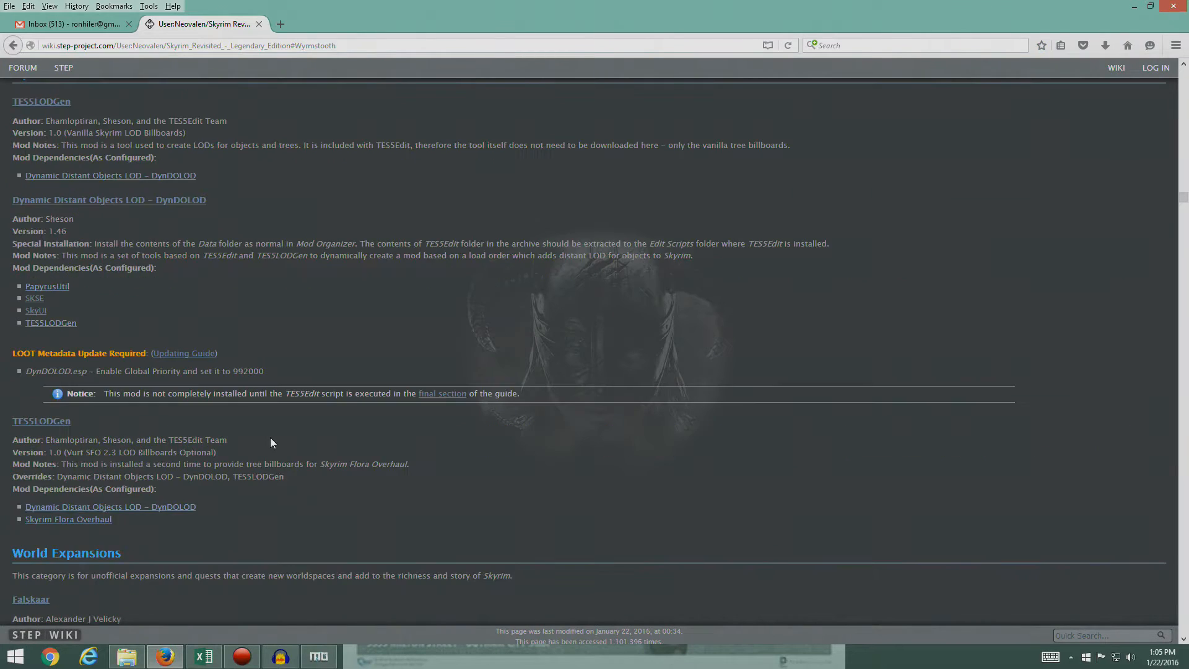
{"action": "scroll", "coordinate": [214, 430], "scroll_direction": "up", "scroll_amount": 5}
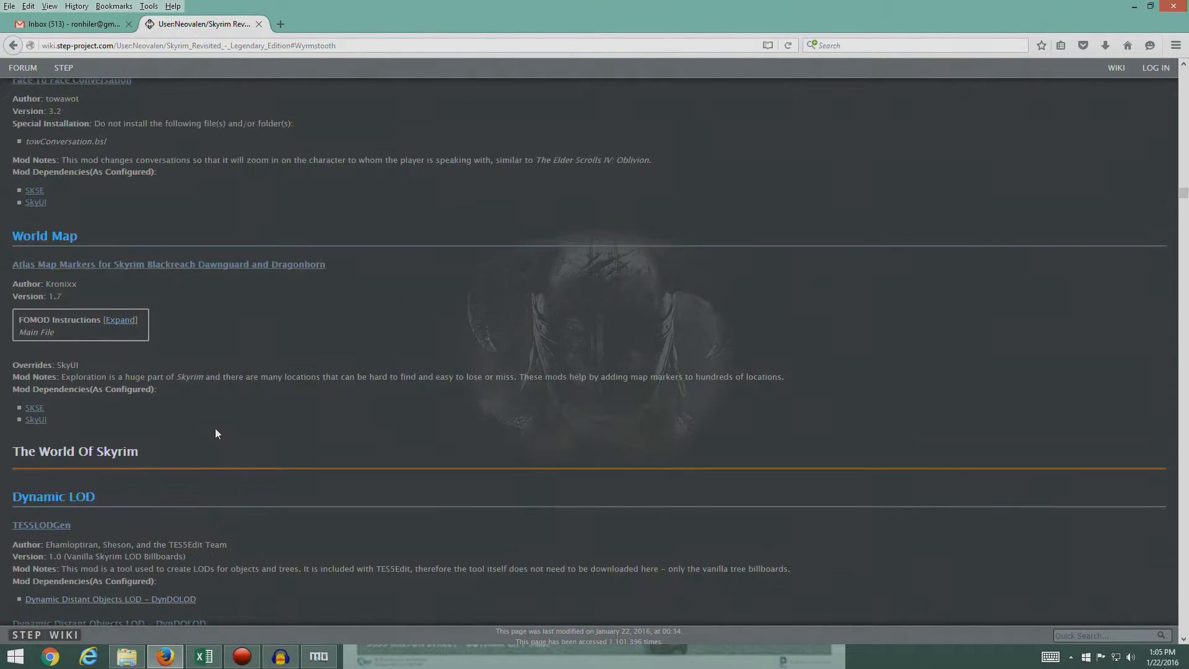
{"action": "scroll", "coordinate": [216, 429], "scroll_direction": "up", "scroll_amount": 4}
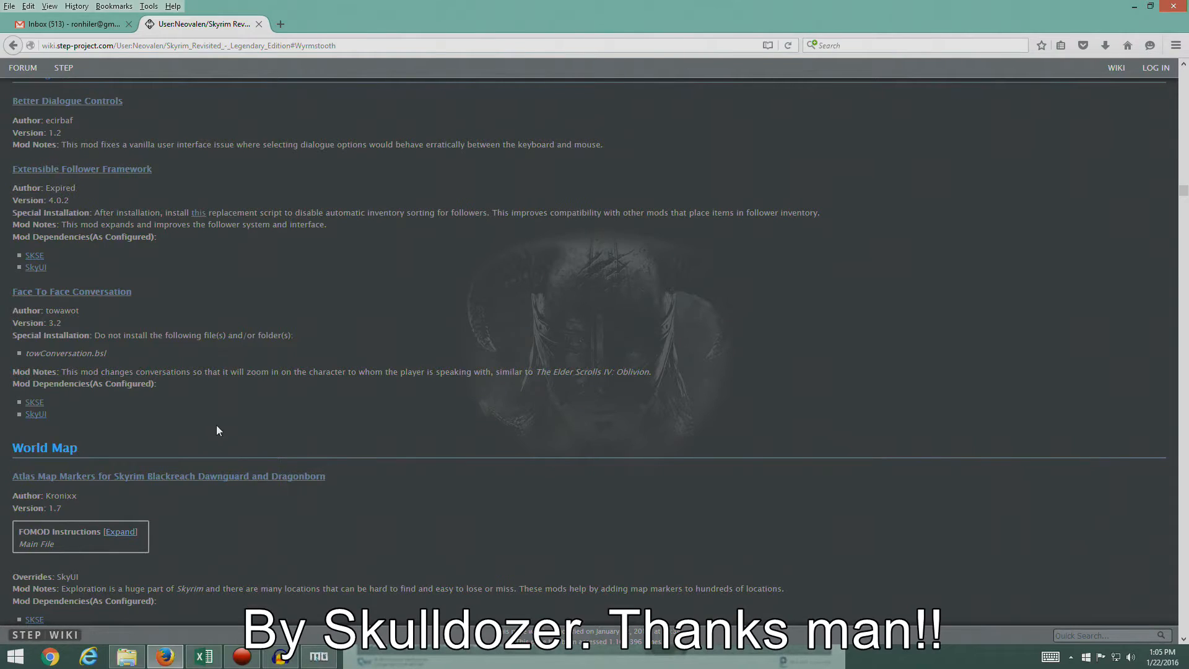
{"action": "scroll", "coordinate": [217, 427], "scroll_direction": "up", "scroll_amount": 4}
{"action": "scroll", "coordinate": [217, 425], "scroll_direction": "up", "scroll_amount": 3}
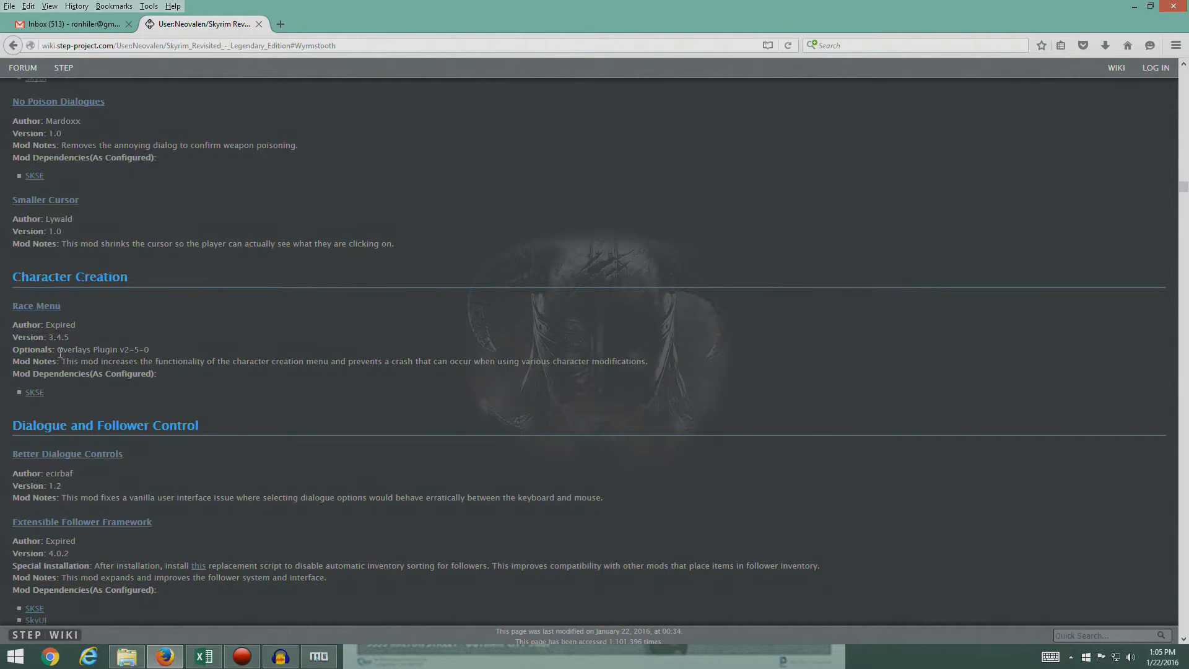
- Examine the Optionals line of the Race Menu entry, which specifies Overlays Plugin v2-5-0
{"action": "left_click_drag", "start_coordinate": [60, 349], "coordinate": [151, 352]}
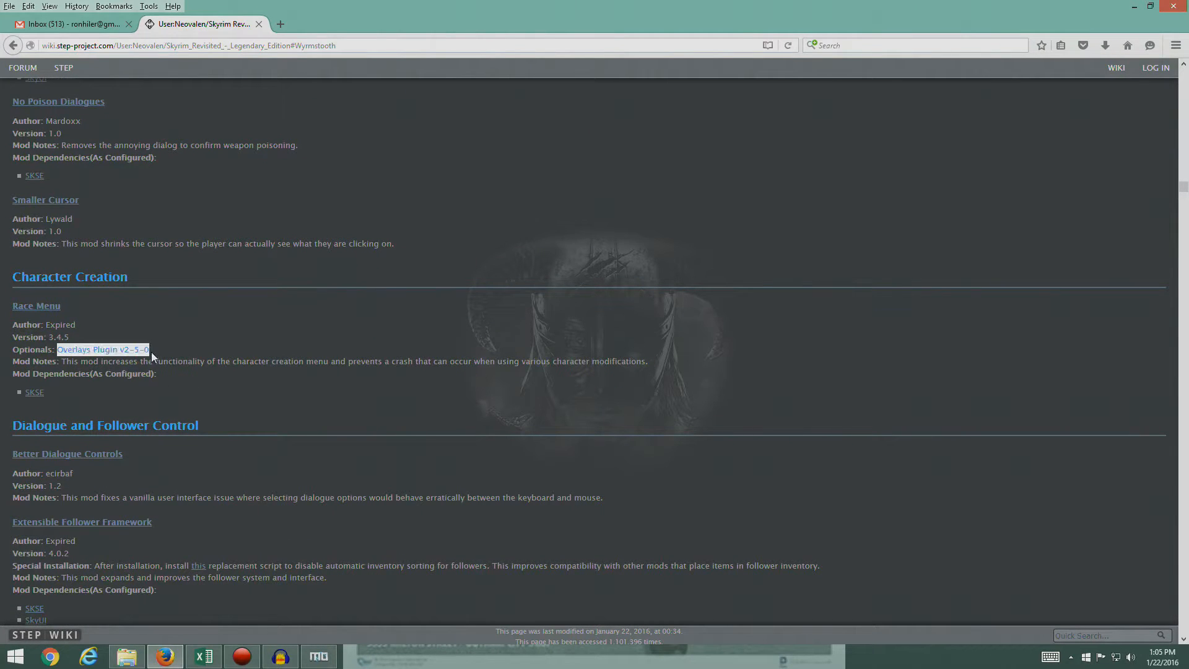
{"action": "left_click", "coordinate": [192, 354]}
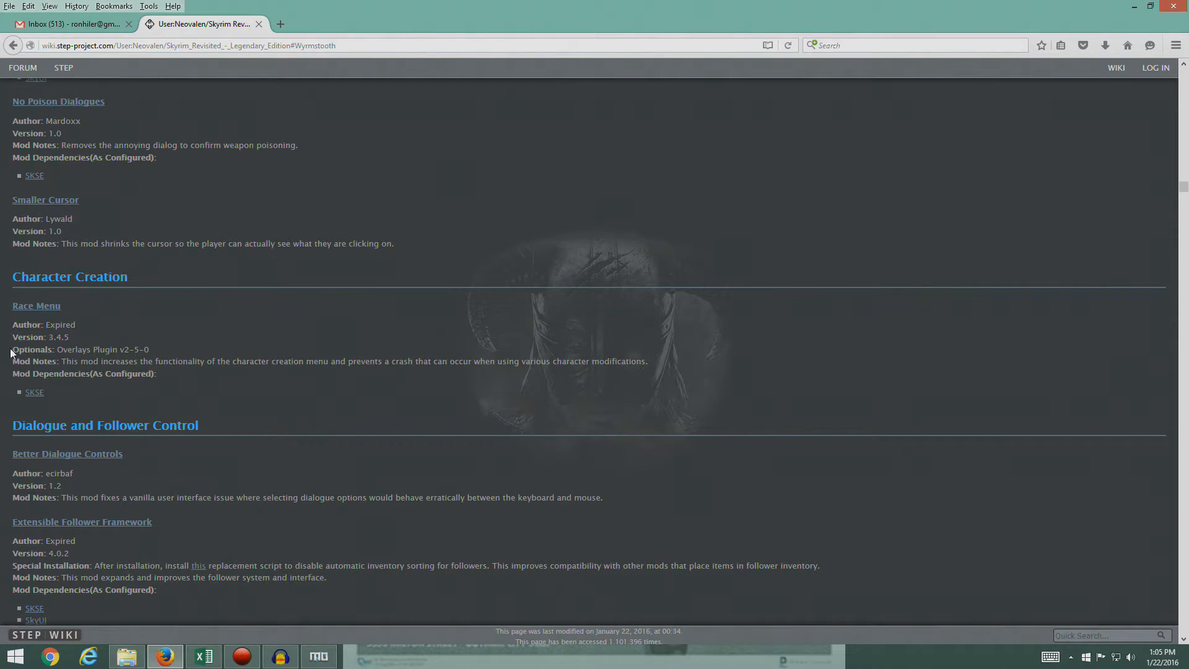
{"action": "left_click_drag", "start_coordinate": [13, 349], "coordinate": [166, 353]}
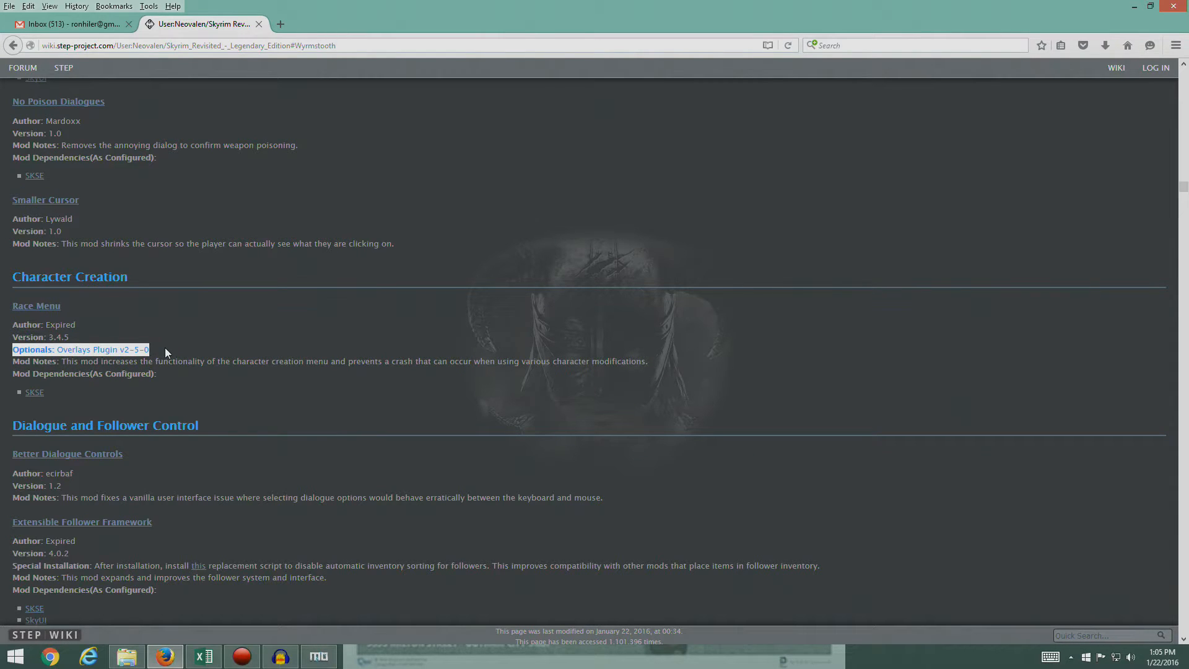
{"action": "left_click", "coordinate": [157, 349]}
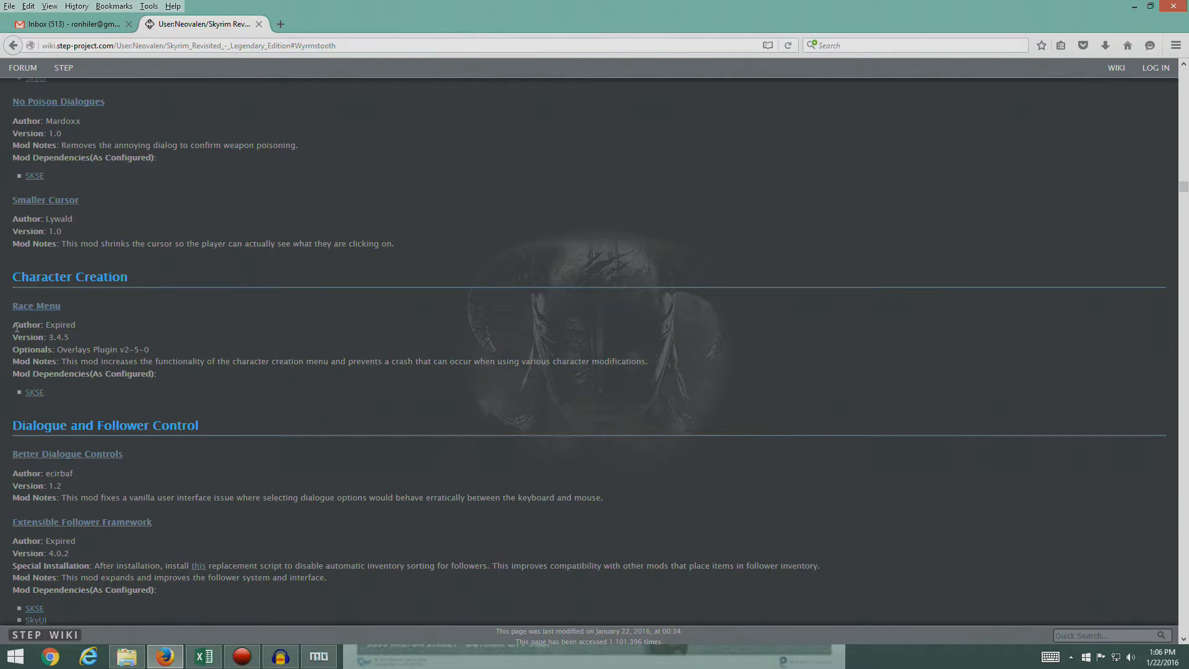
{"action": "left_click_drag", "start_coordinate": [13, 348], "coordinate": [159, 358]}
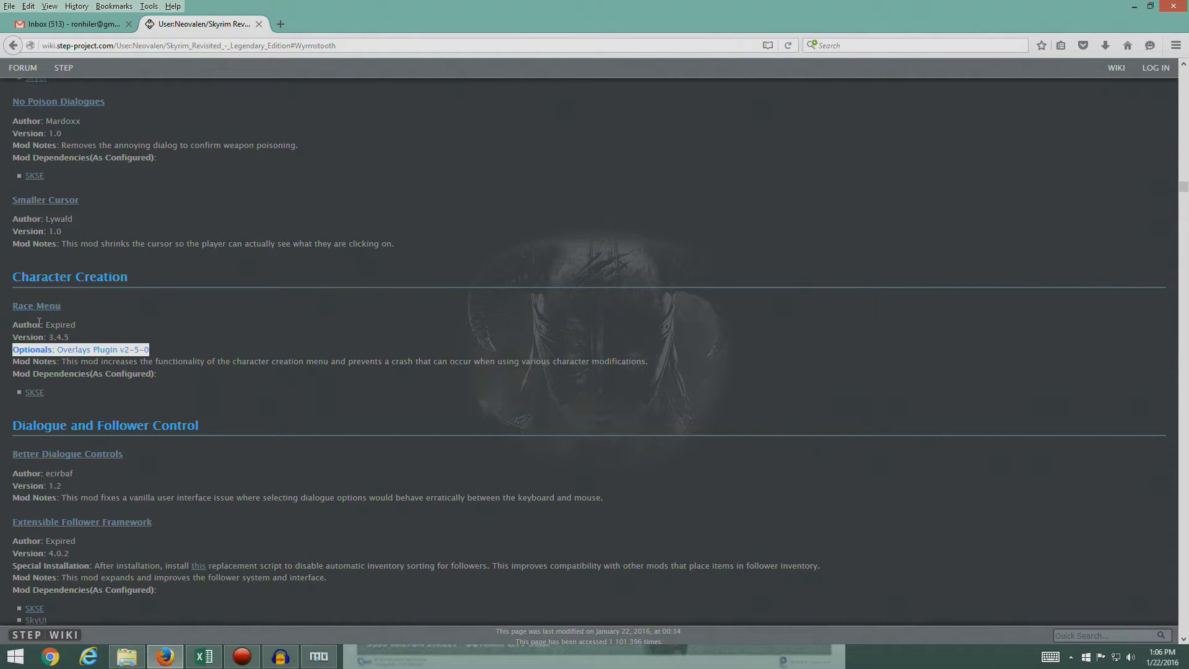
{"action": "left_click_drag", "start_coordinate": [12, 222], "coordinate": [98, 246]}
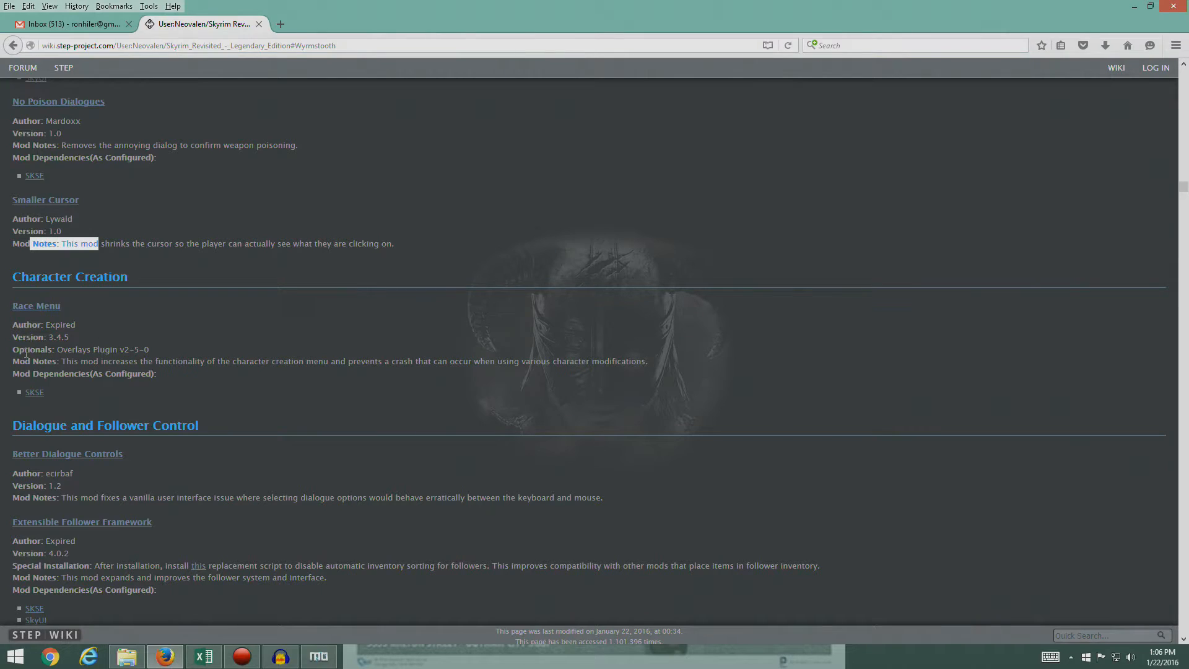
{"action": "left_click_drag", "start_coordinate": [13, 345], "coordinate": [173, 353]}
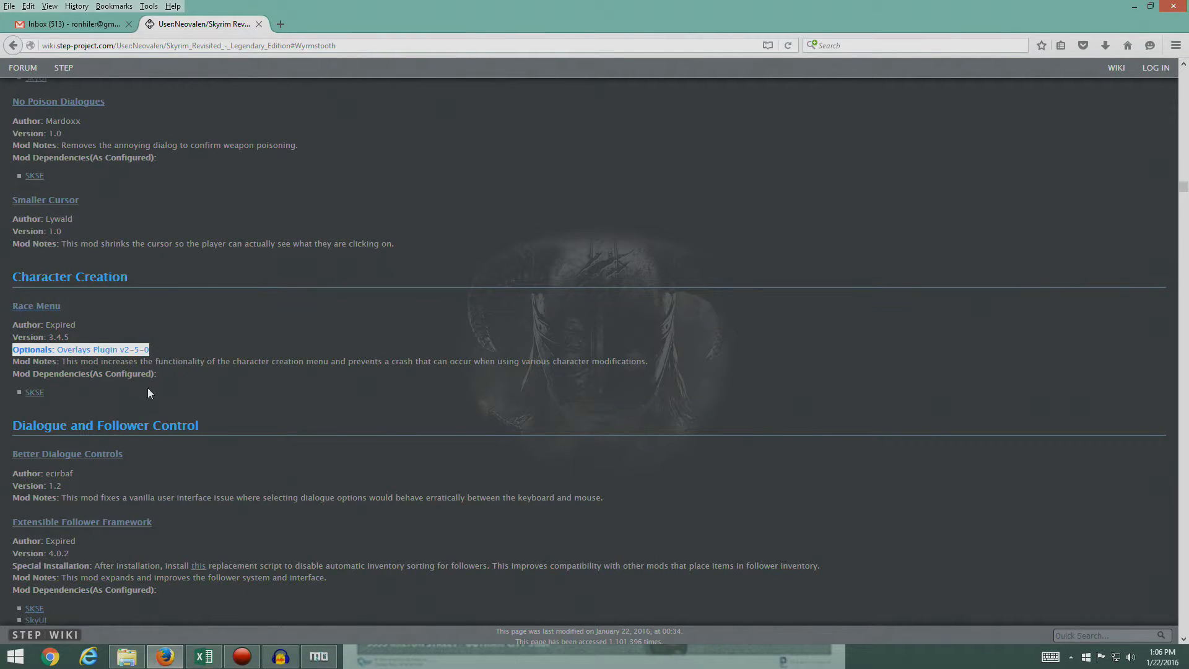
{"action": "left_click", "coordinate": [175, 349]}
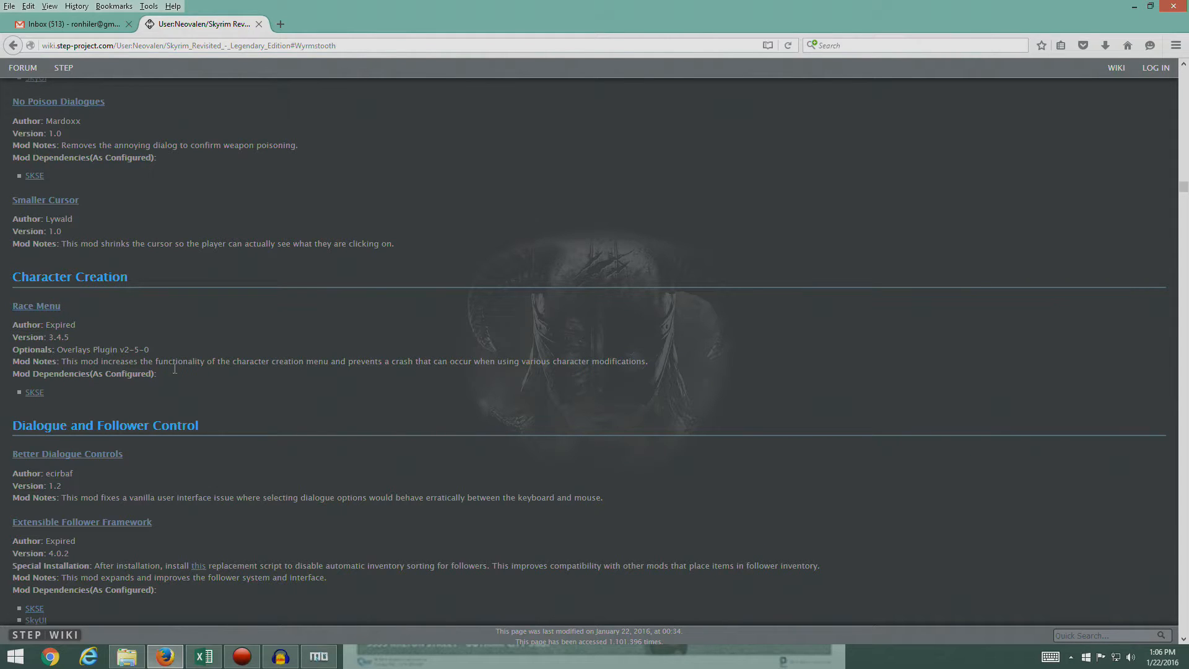
- Open the Race Menu mod page from the guide and find Overlays Plugin v2-5-0 among its optional files
{"action": "left_click", "coordinate": [34, 306]}
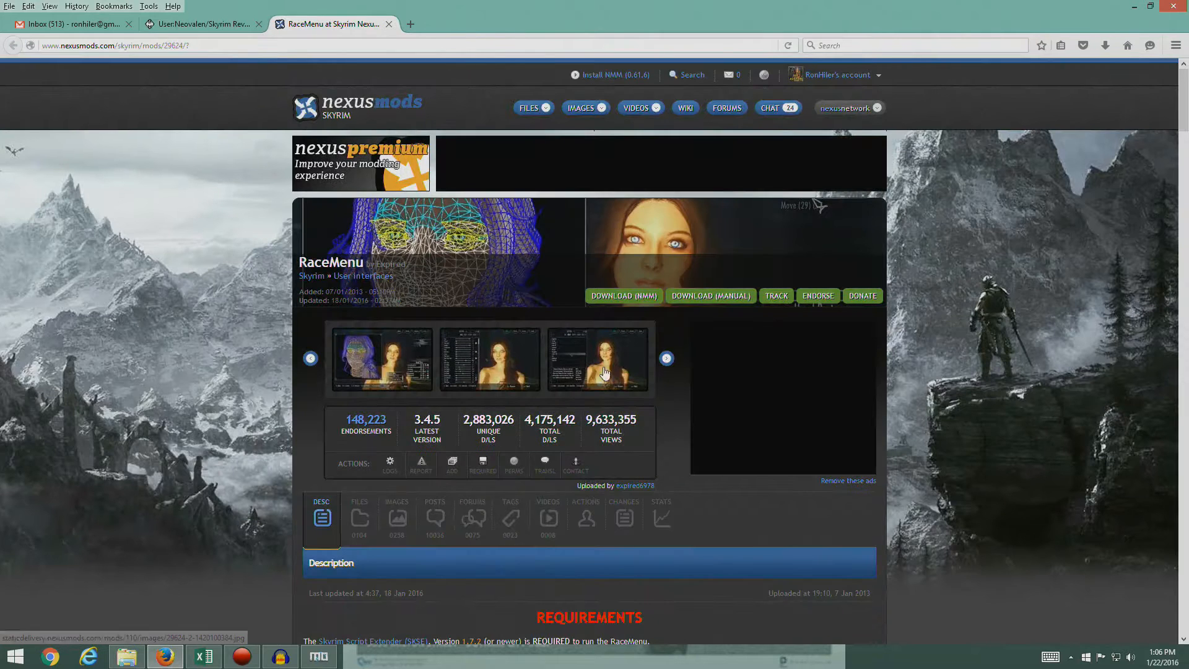
{"action": "scroll", "coordinate": [306, 437], "scroll_direction": "down", "scroll_amount": 3}
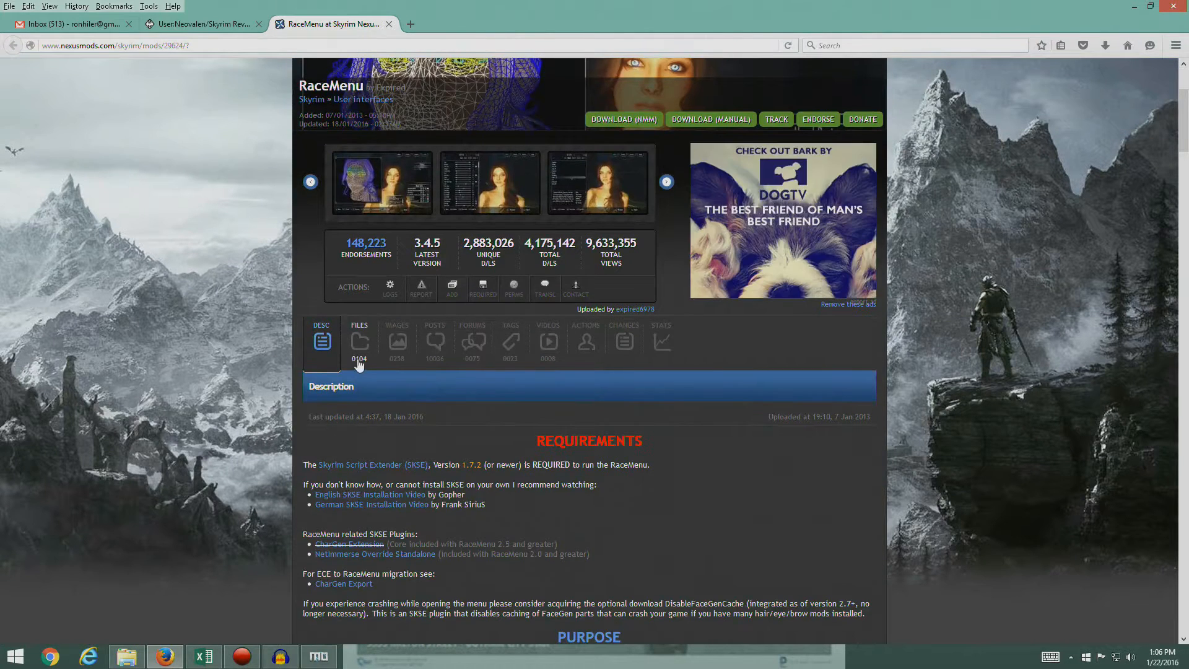
{"action": "left_click", "coordinate": [359, 342]}
{"action": "scroll", "coordinate": [544, 385], "scroll_direction": "down", "scroll_amount": 1}
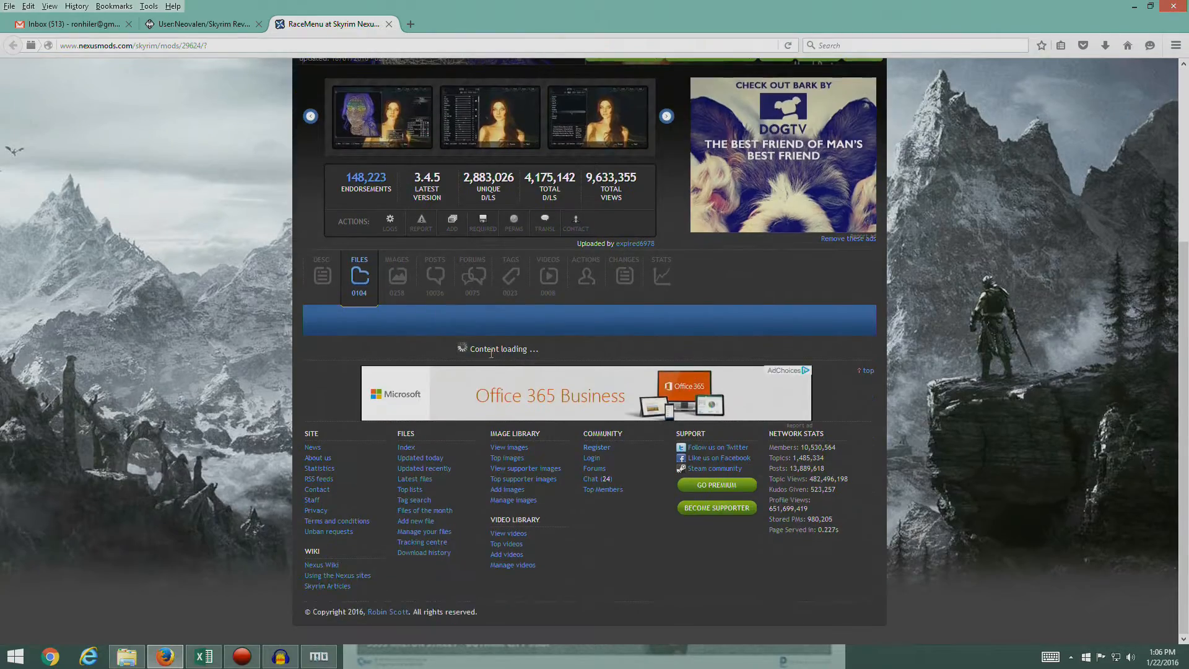
{"action": "scroll", "coordinate": [490, 358], "scroll_direction": "down", "scroll_amount": 10}
{"action": "scroll", "coordinate": [491, 356], "scroll_direction": "up", "scroll_amount": 3}
{"action": "scroll", "coordinate": [490, 356], "scroll_direction": "down", "scroll_amount": 9}
{"action": "scroll", "coordinate": [479, 348], "scroll_direction": "up", "scroll_amount": 8}
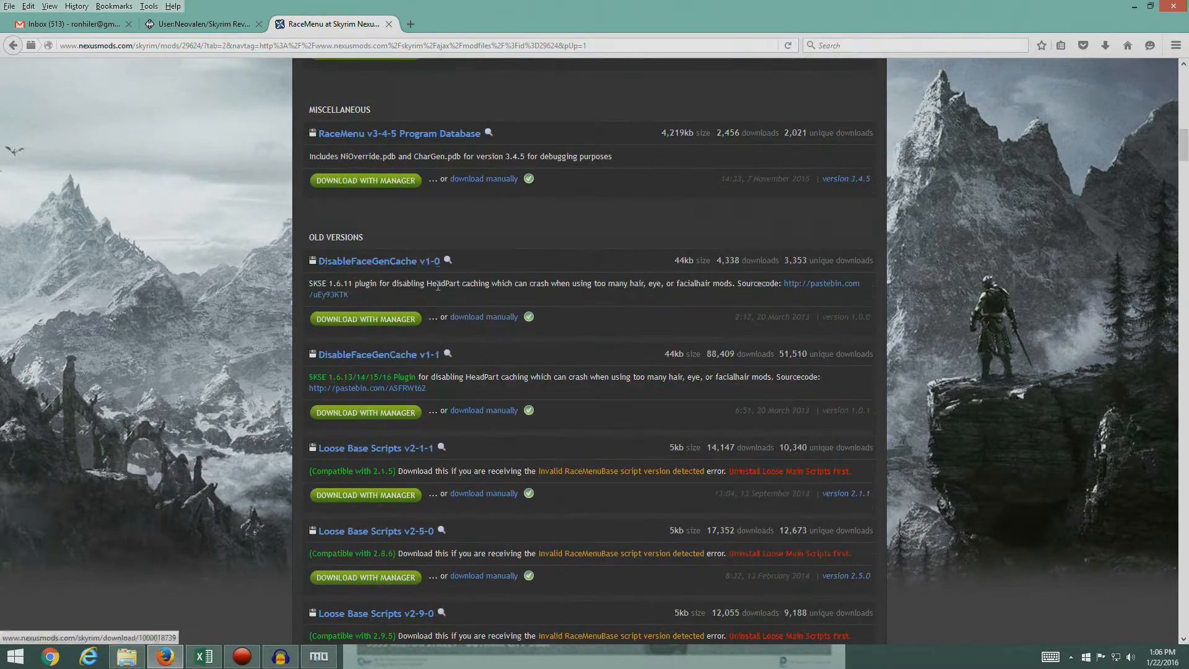
{"action": "scroll", "coordinate": [437, 285], "scroll_direction": "up", "scroll_amount": 6}
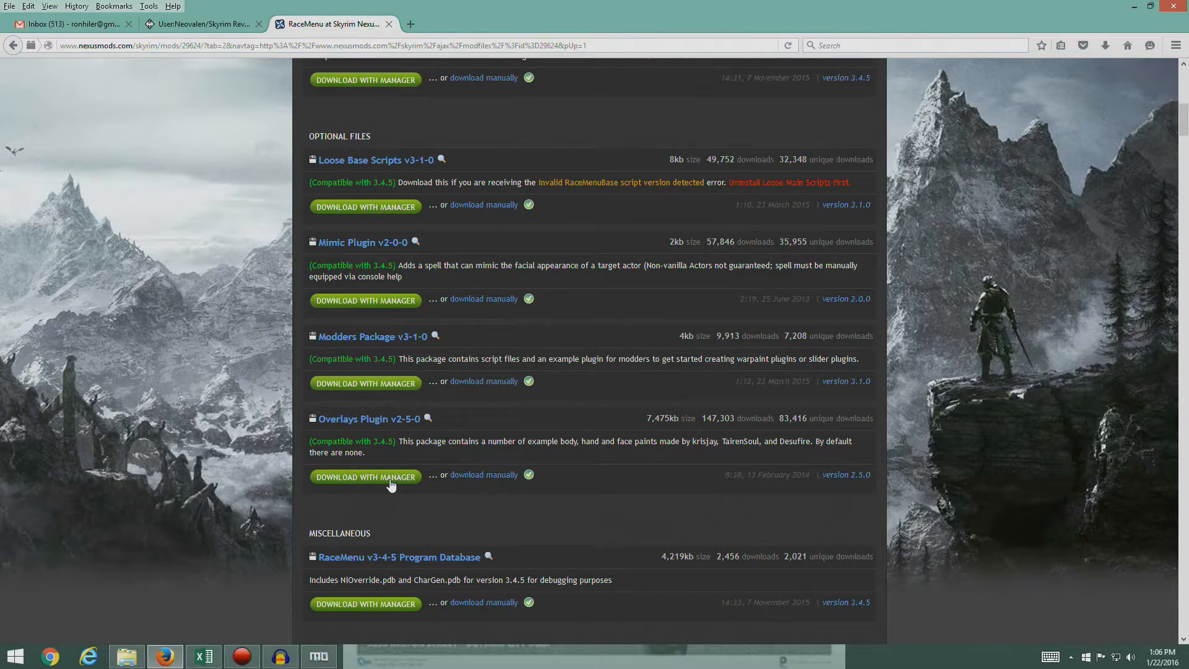
- Download Overlays Plugin v2-5-0 through the mod manager
{"action": "left_click", "coordinate": [317, 659]}
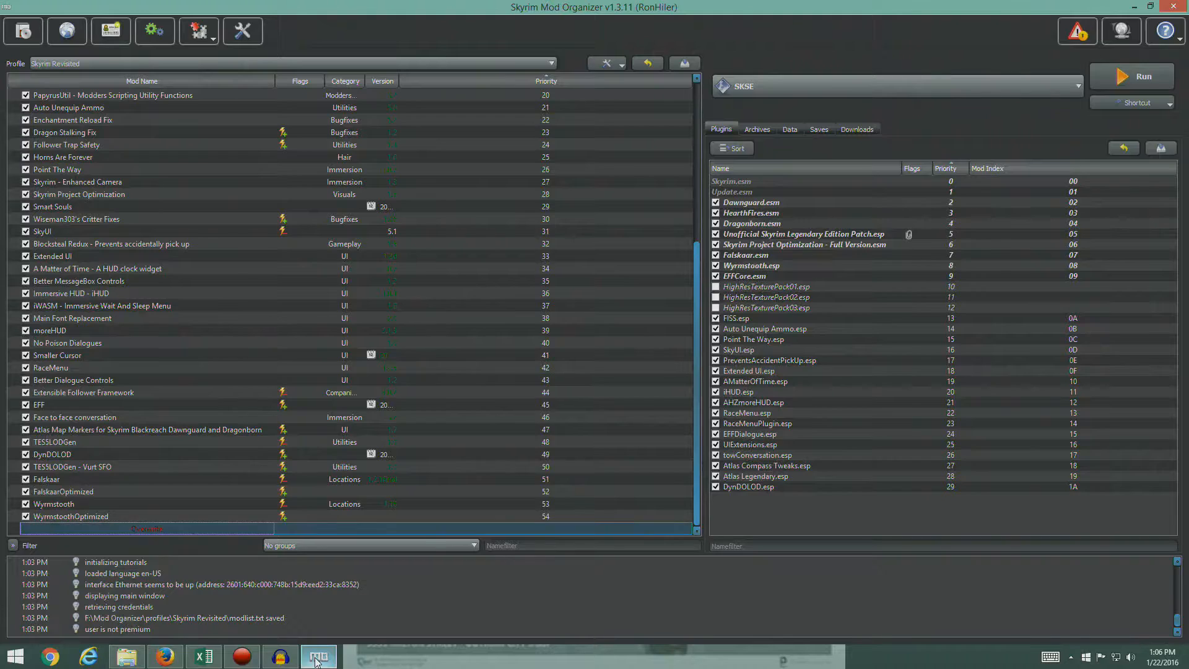
{"action": "left_click", "coordinate": [317, 657]}
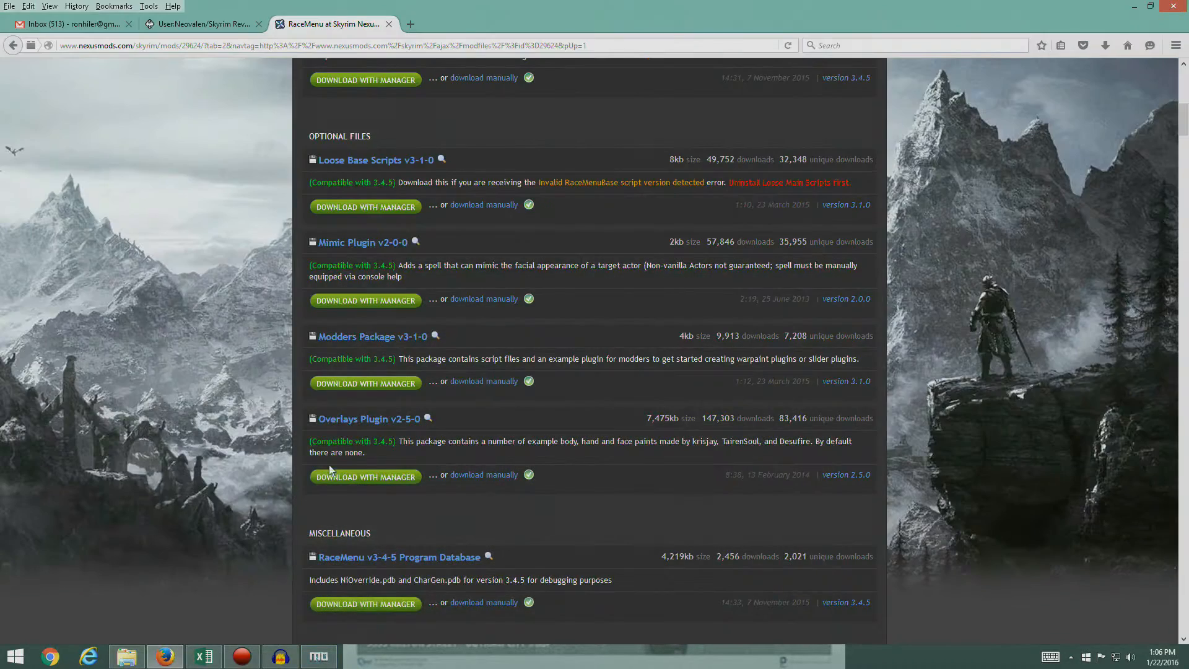
{"action": "left_click", "coordinate": [387, 478]}
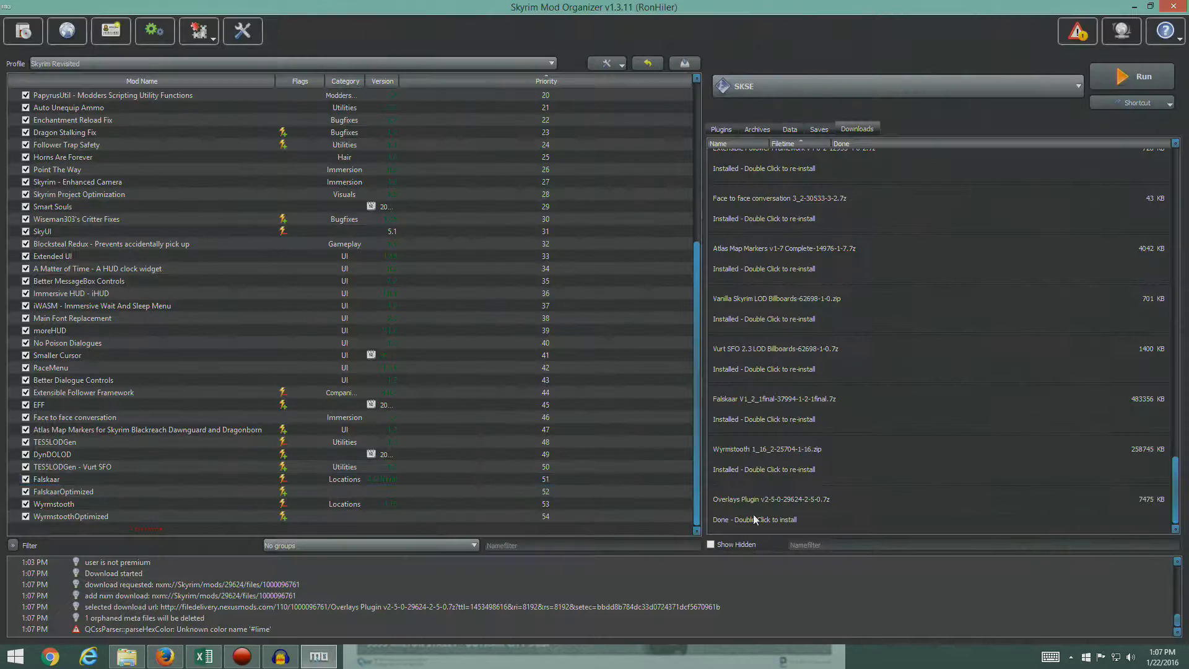
{"action": "double_click", "coordinate": [790, 514]}
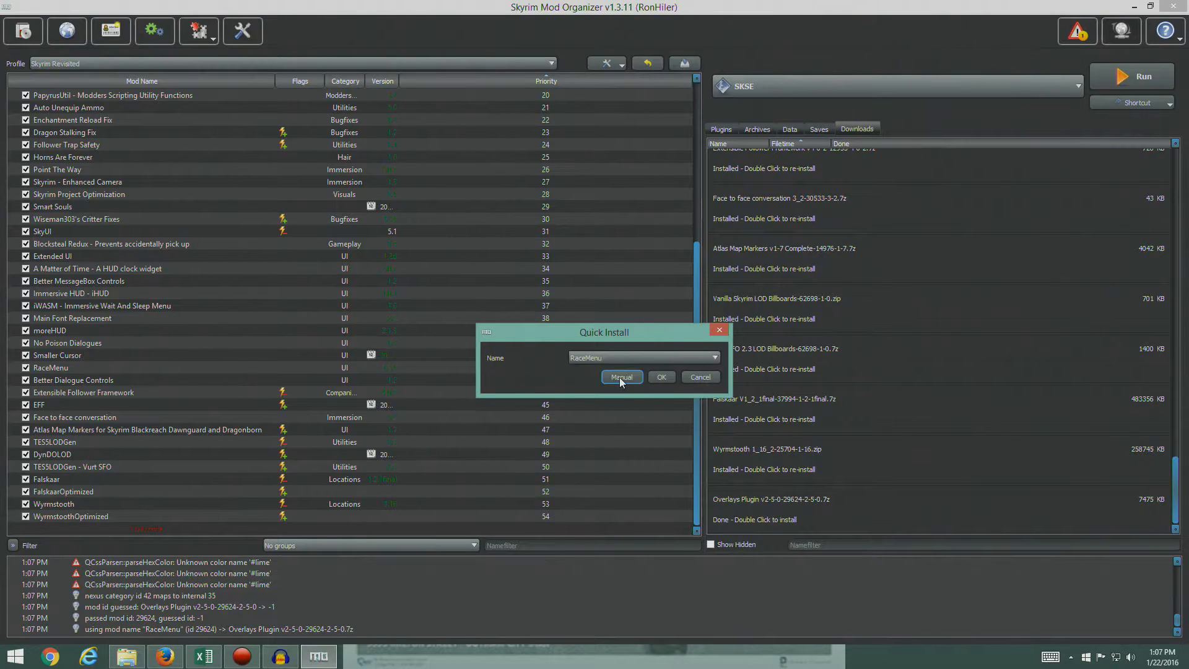
{"action": "left_click", "coordinate": [621, 379]}
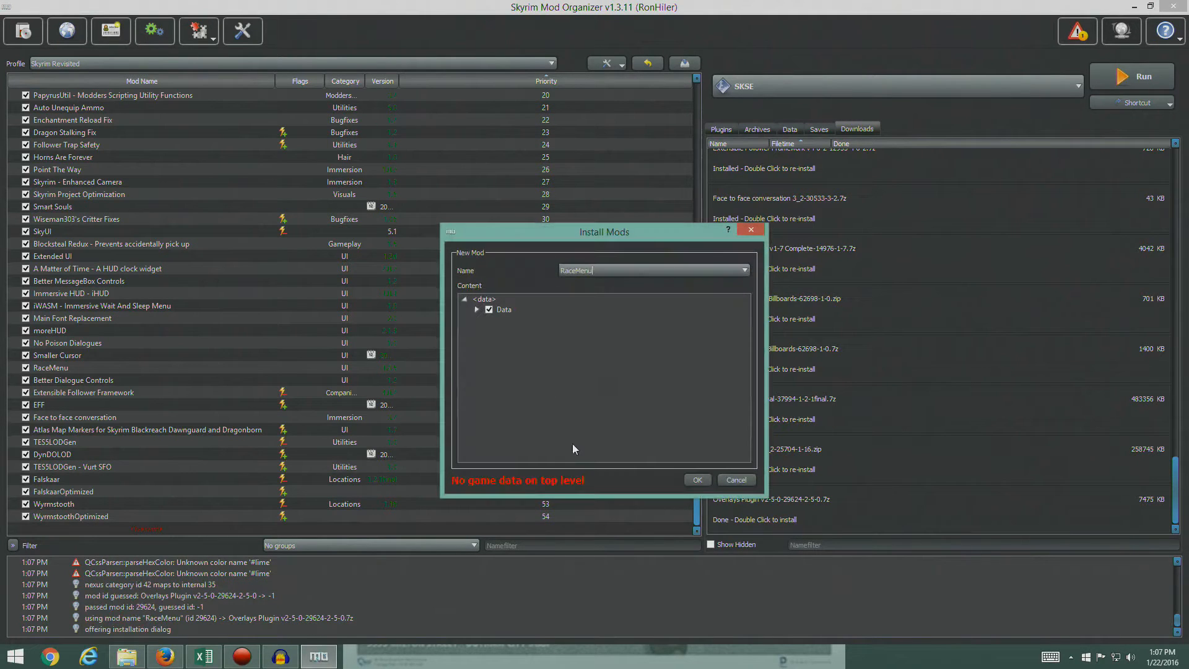
{"action": "right_click", "coordinate": [499, 309]}
{"action": "left_click", "coordinate": [538, 319]}
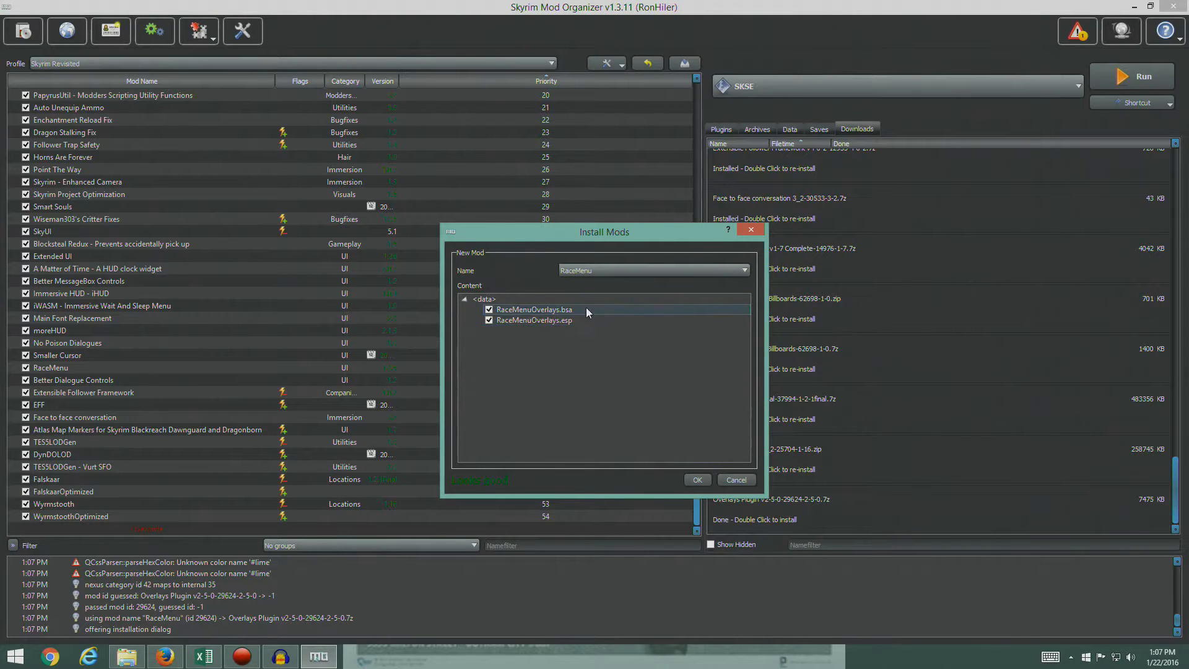
{"action": "left_click", "coordinate": [698, 481]}
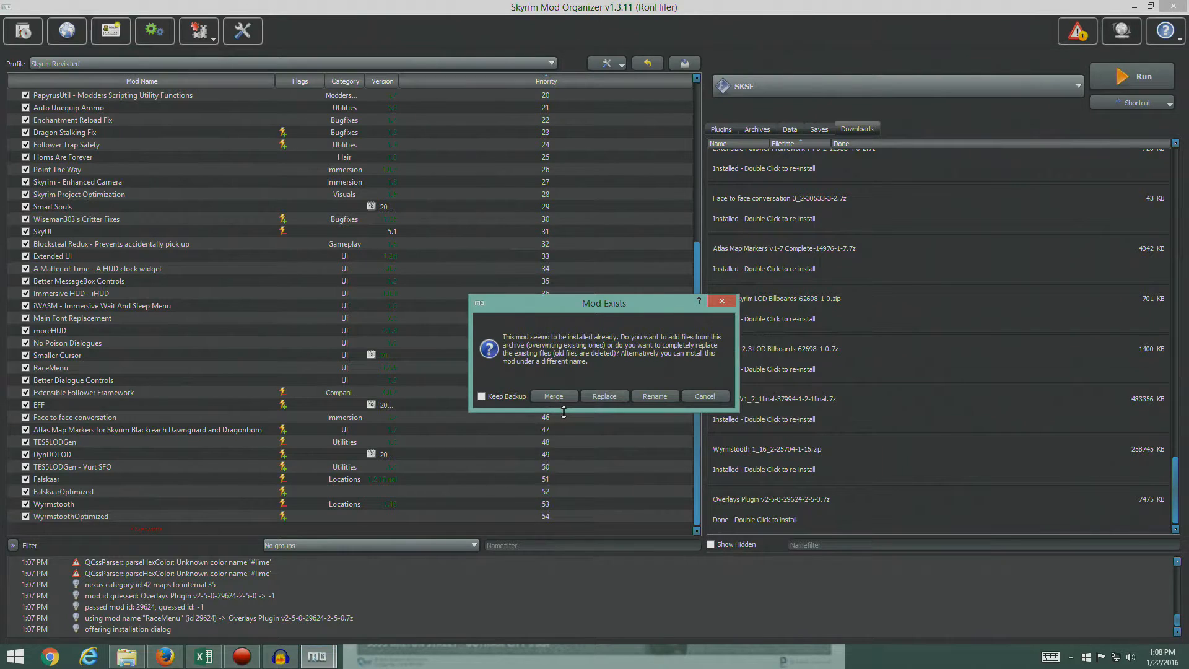
{"action": "left_click", "coordinate": [704, 396]}
- Install the downloaded Overlays Plugin manually as a separate mod named "RaceMenu - Overlay Plugin", with its Data folder as the data directory
{"action": "double_click", "coordinate": [743, 503]}
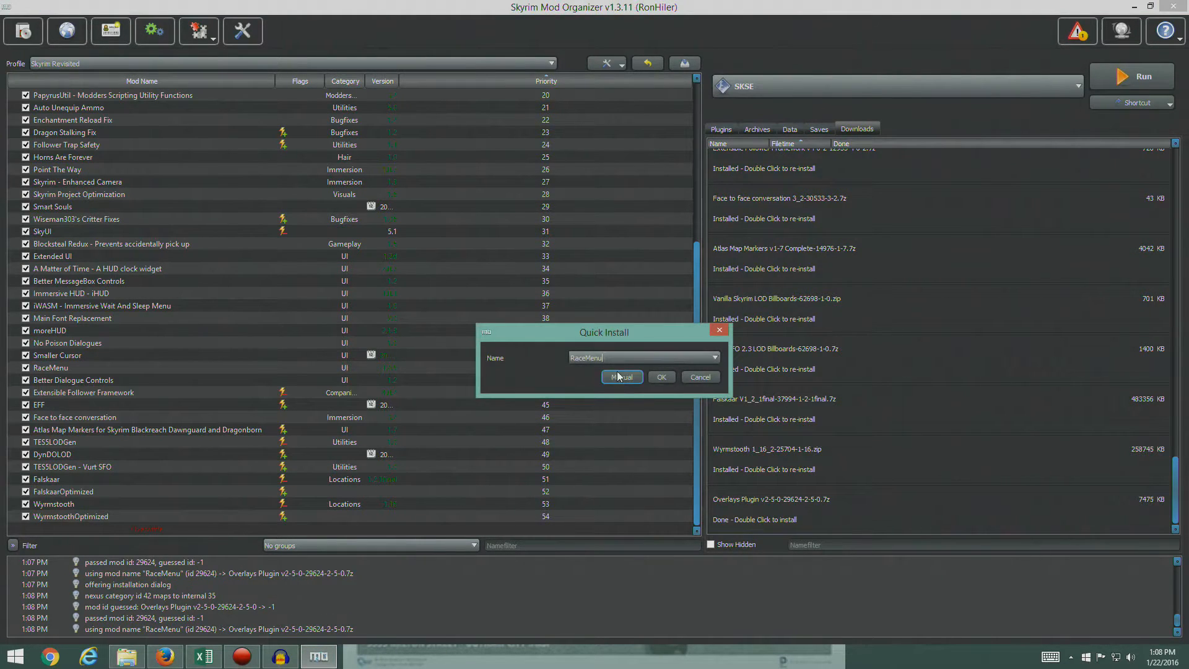
{"action": "type", "text": "- Overlay Plugin"}
{"action": "left_click", "coordinate": [626, 377]}
{"action": "right_click", "coordinate": [504, 310]}
{"action": "left_click", "coordinate": [530, 315]}
{"action": "left_click", "coordinate": [697, 480]}
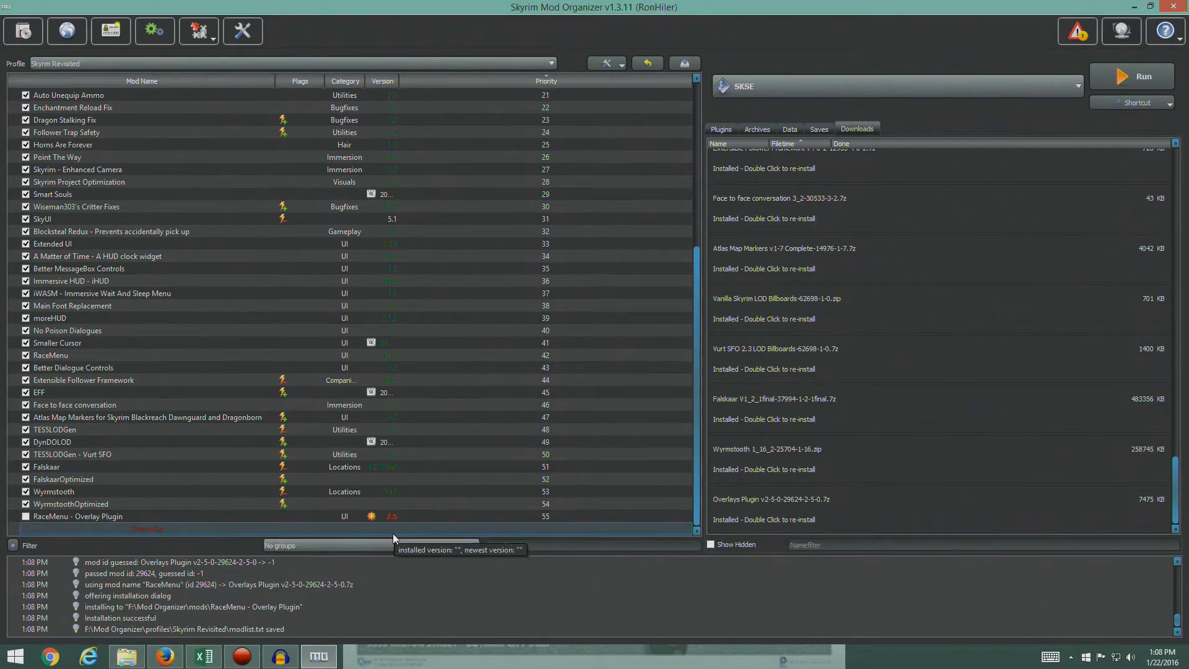
- Enable the RaceMenu - Overlay Plugin mod and ignore its flagged update
{"action": "left_click", "coordinate": [720, 131]}
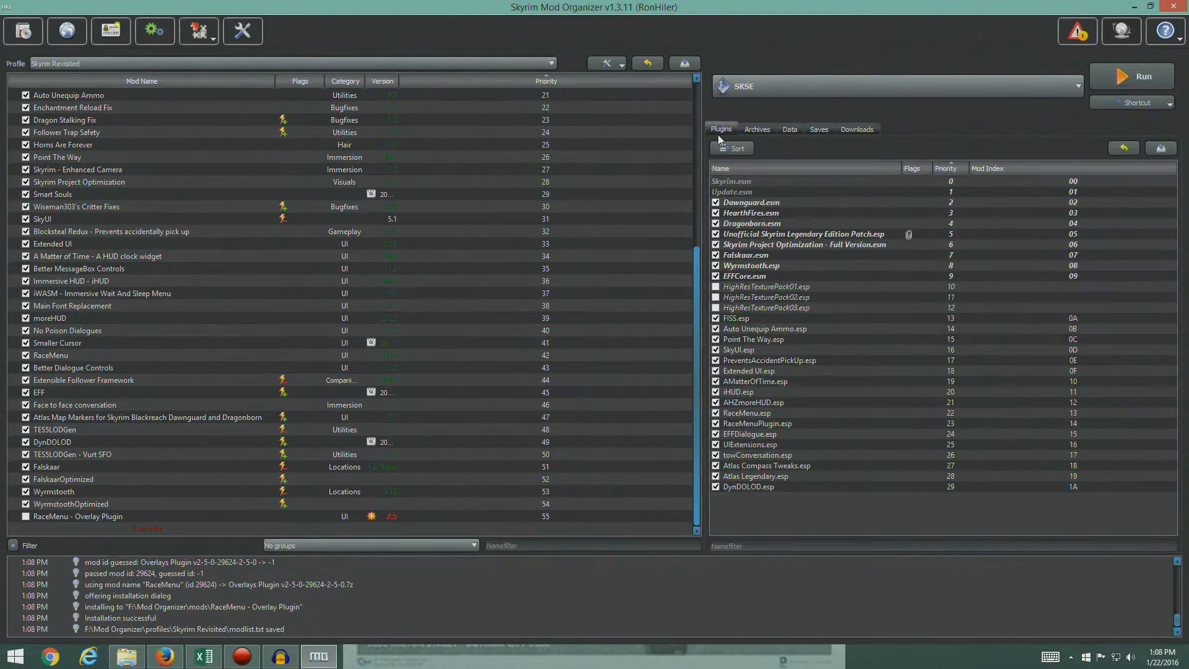
{"action": "left_click", "coordinate": [25, 516]}
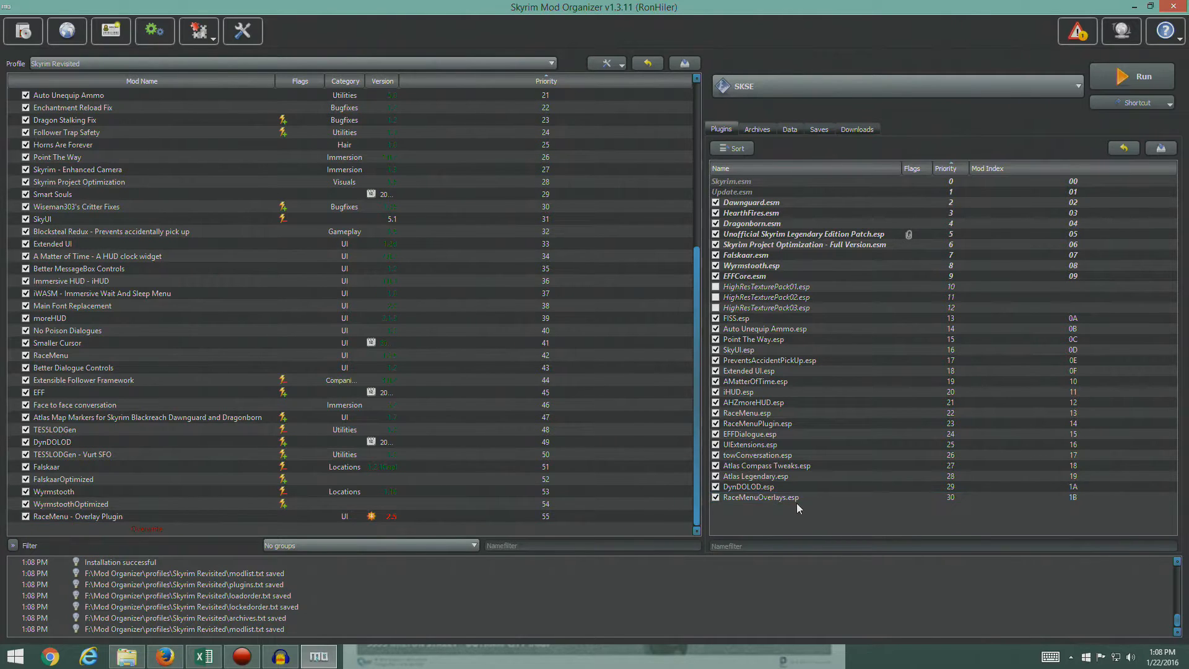
{"action": "left_click", "coordinate": [391, 516]}
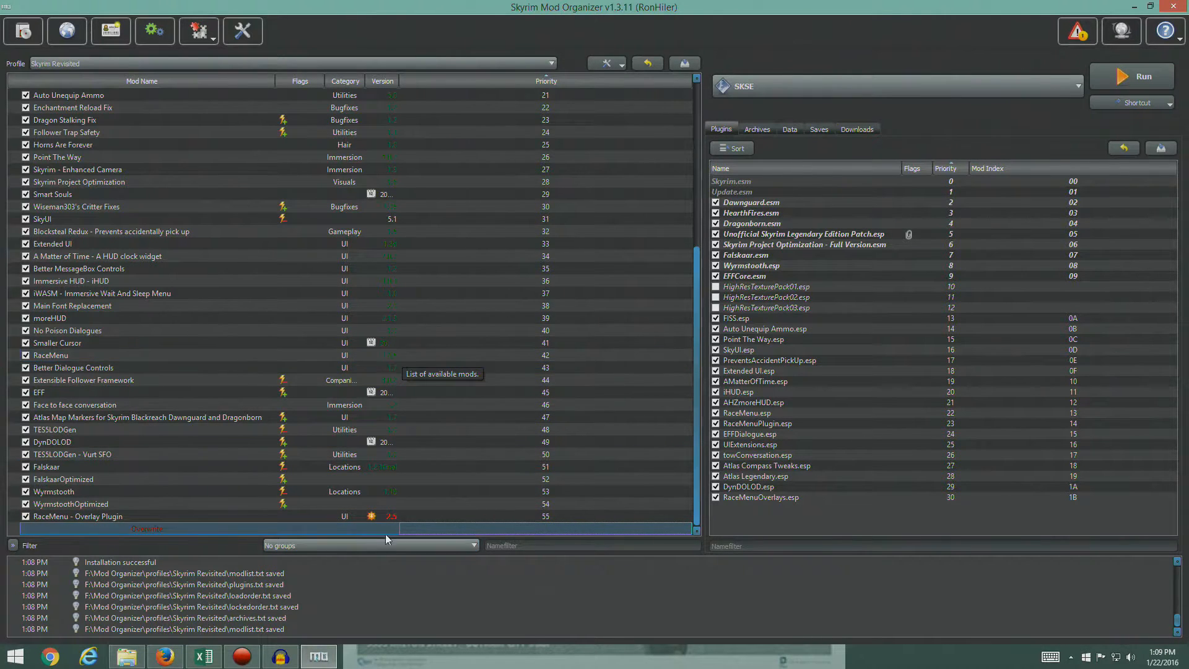
{"action": "right_click", "coordinate": [390, 518]}
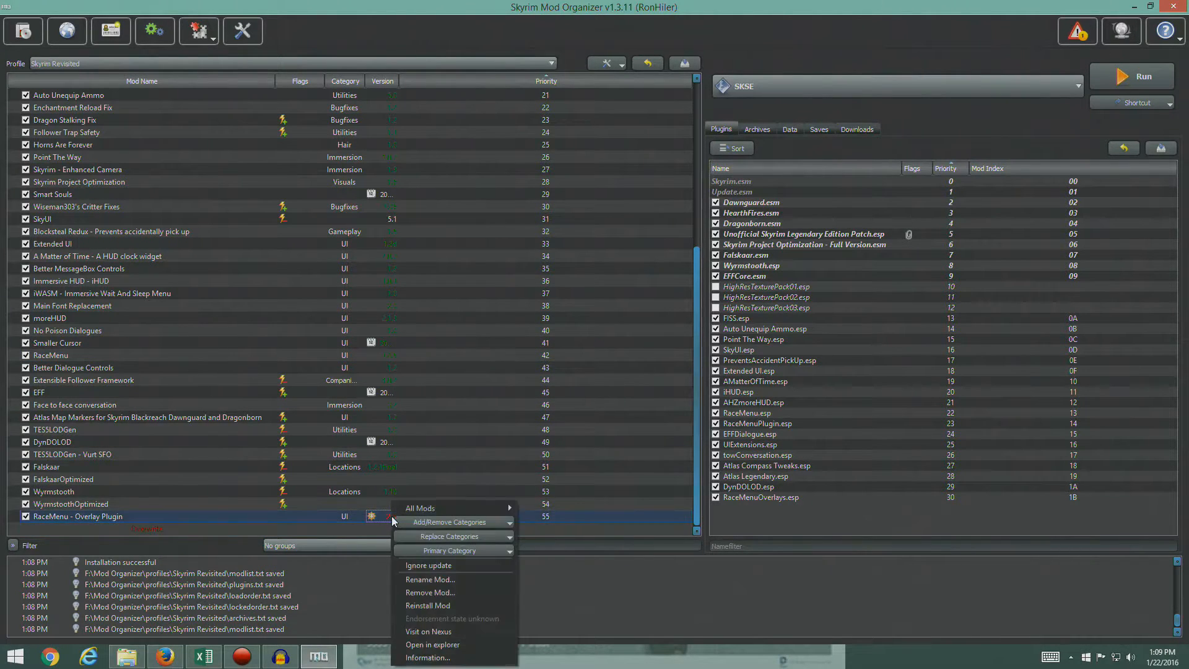
{"action": "left_click", "coordinate": [443, 565]}
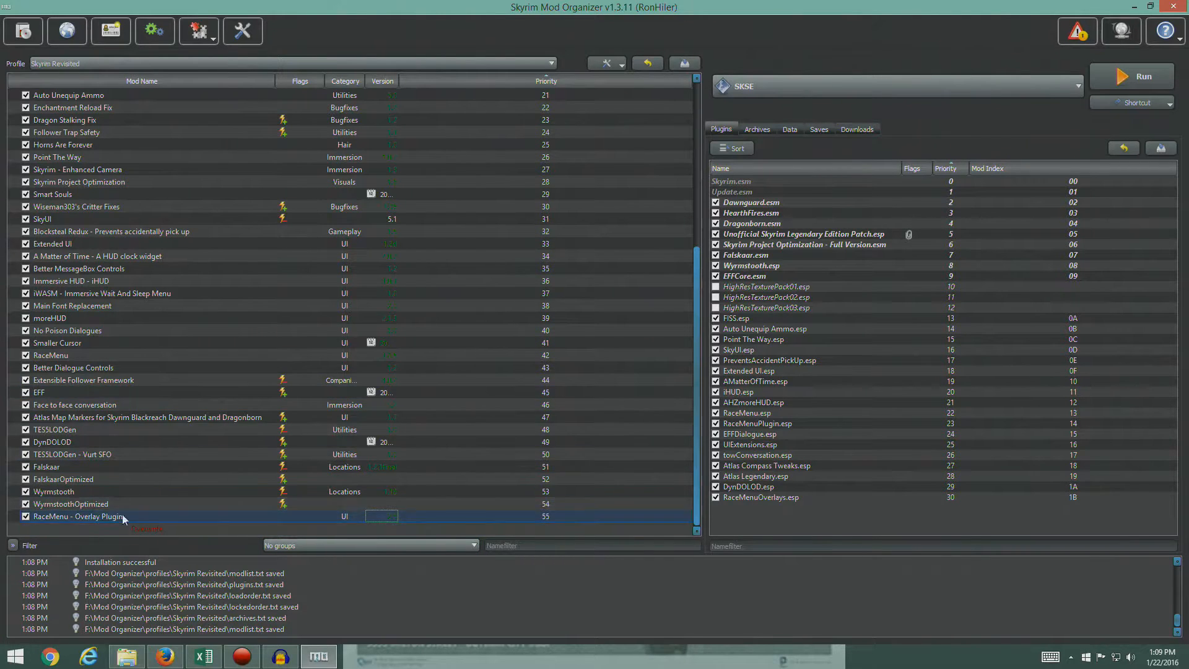
- Move RaceMenu - Overlay Plugin directly below RaceMenu in the mod order, at priority 43
{"action": "left_click", "coordinate": [97, 518]}
{"action": "left_click_drag", "start_coordinate": [97, 517], "coordinate": [151, 362]}
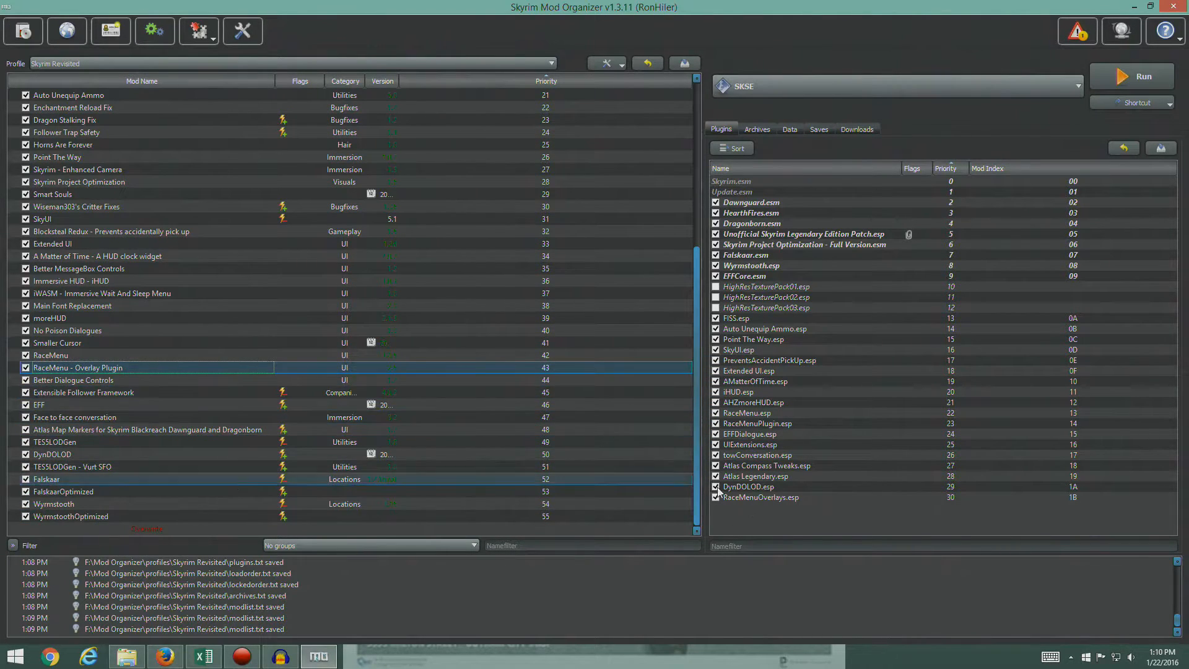
- Move RaceMenuOverlays.esp directly below RaceMenuPlugin.esp in the plugin load order, at priority 24
{"action": "left_click", "coordinate": [736, 499]}
{"action": "left_click", "coordinate": [25, 369]}
{"action": "left_click", "coordinate": [26, 368]}
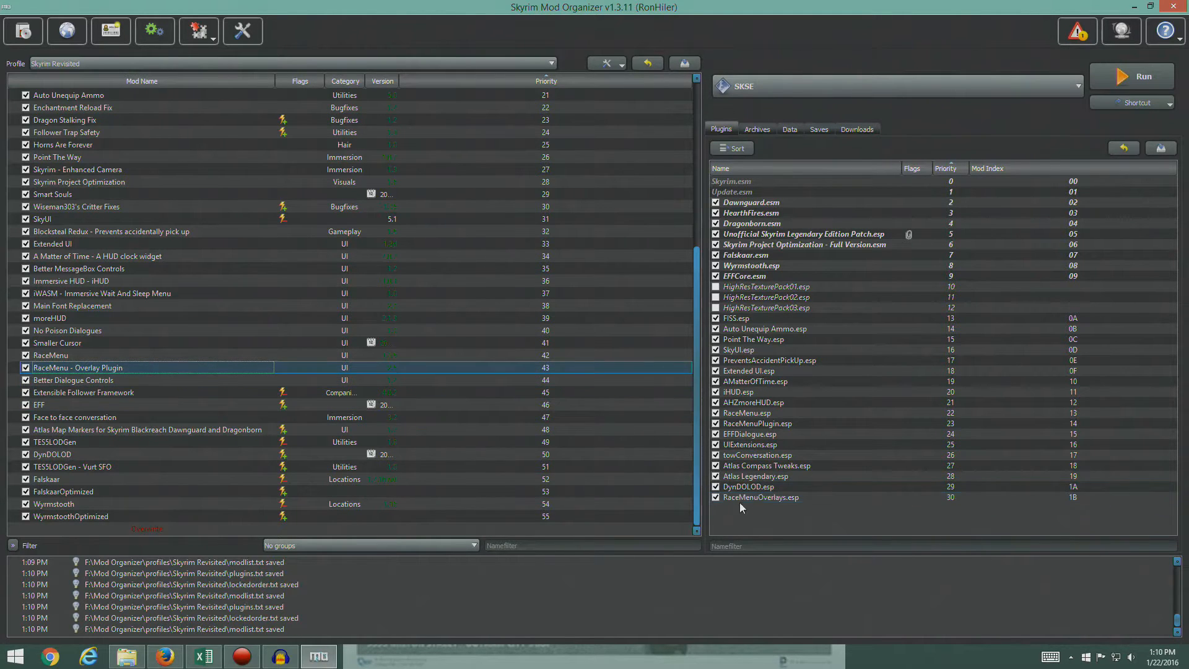
{"action": "left_click_drag", "start_coordinate": [752, 498], "coordinate": [764, 423]}
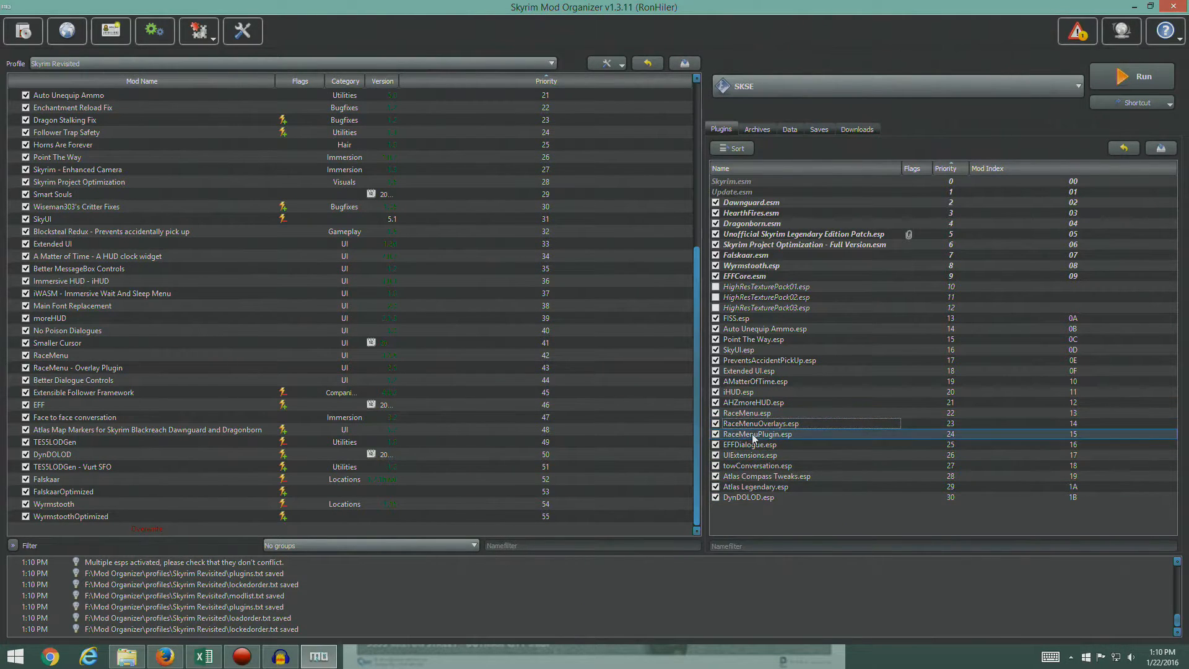
{"action": "left_click_drag", "start_coordinate": [764, 422], "coordinate": [766, 438]}
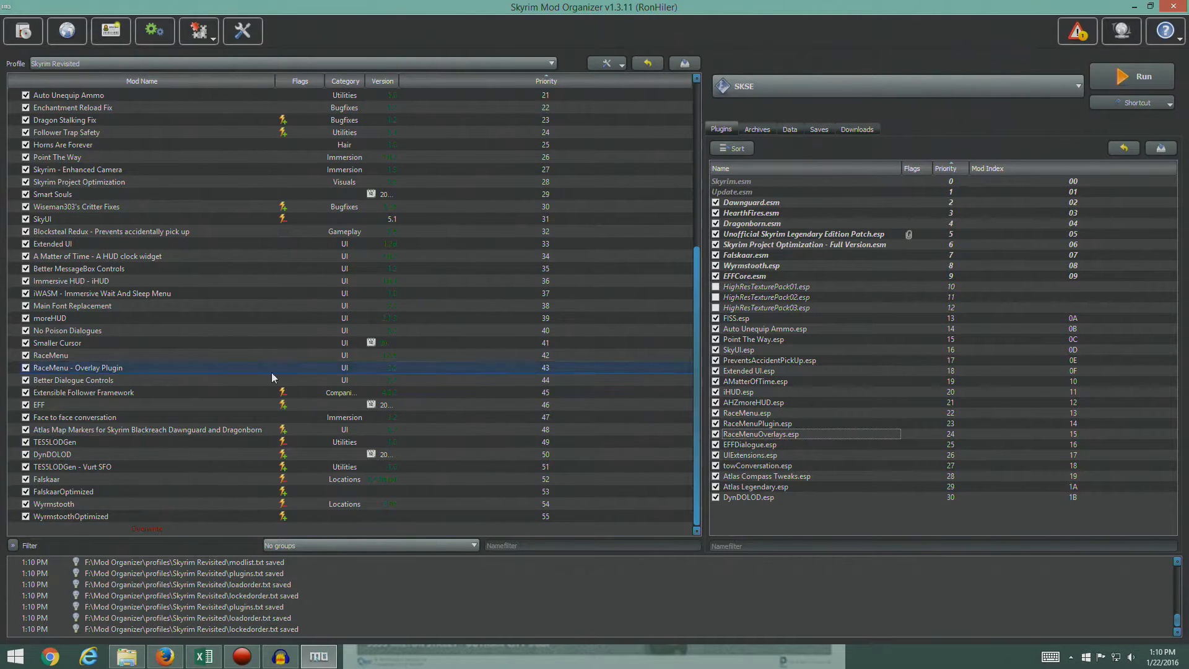
{"action": "left_click", "coordinate": [100, 369]}
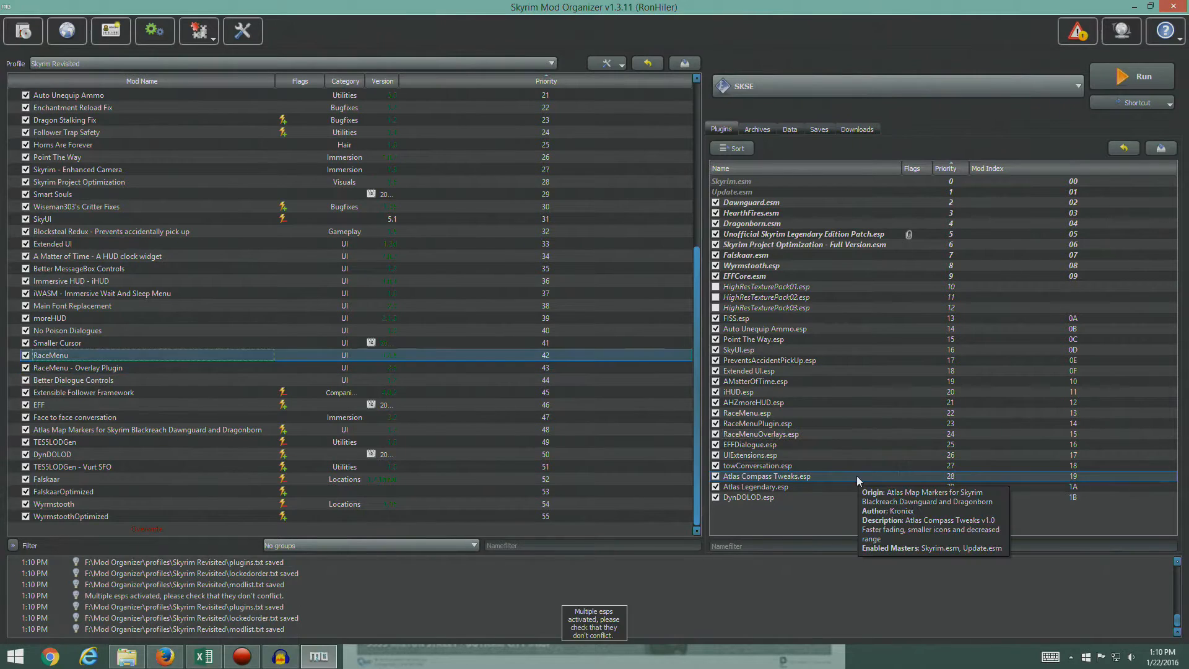
- In Firefox, find Alternate Start - Live Another Life under Modified and Expanded Quests in the STEP guide and open its Nexus files list
{"action": "left_click", "coordinate": [165, 656]}
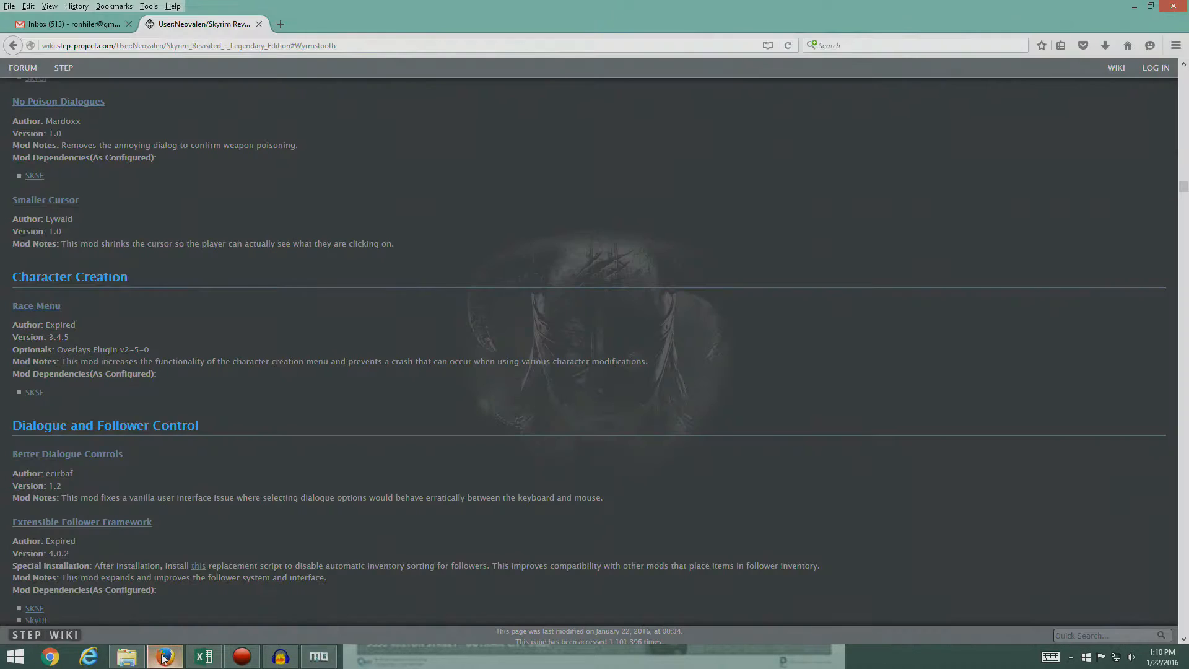
{"action": "scroll", "coordinate": [510, 267], "scroll_direction": "down", "scroll_amount": 15}
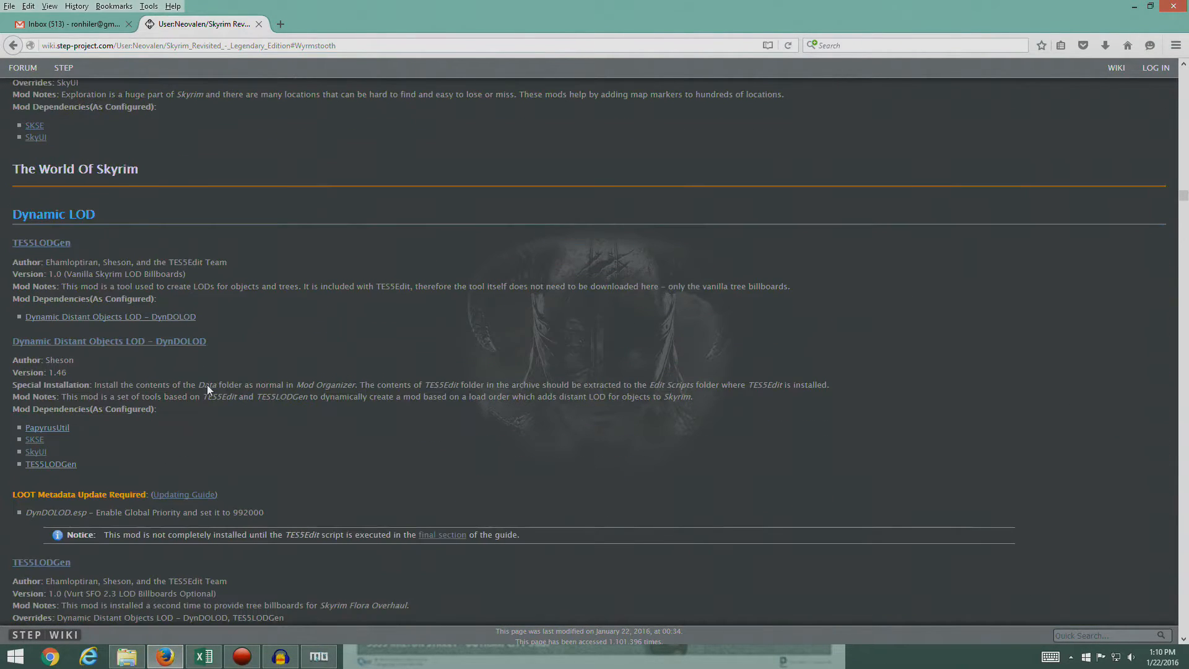
{"action": "scroll", "coordinate": [227, 370], "scroll_direction": "down", "scroll_amount": 10}
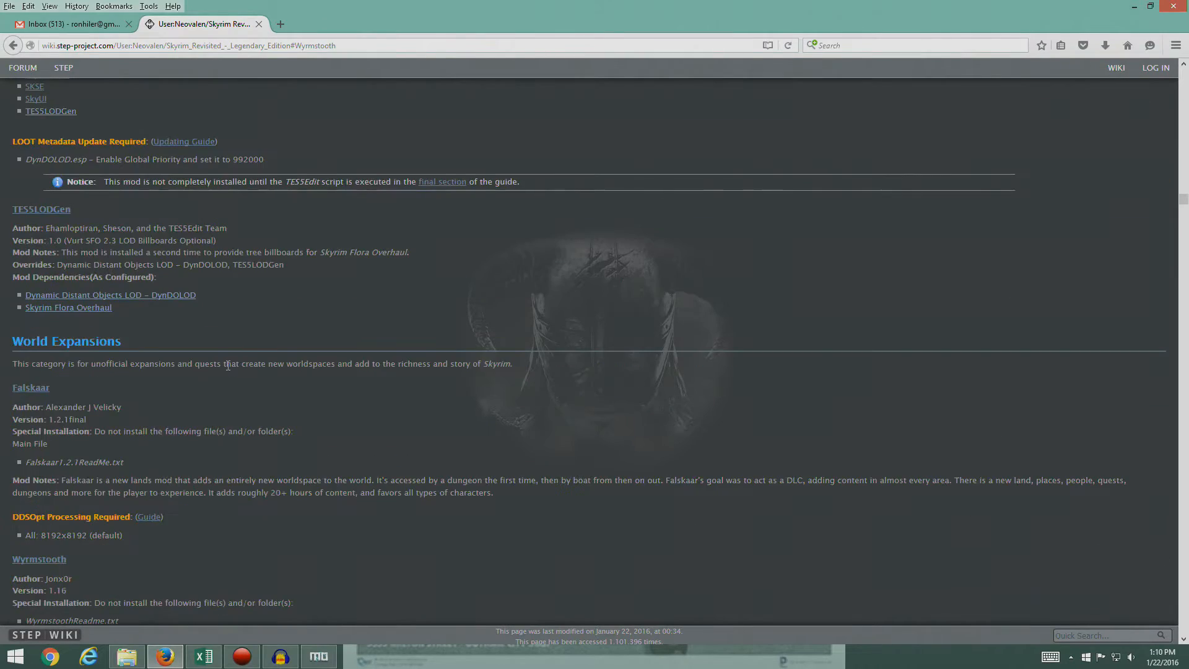
{"action": "scroll", "coordinate": [273, 393], "scroll_direction": "down", "scroll_amount": 5}
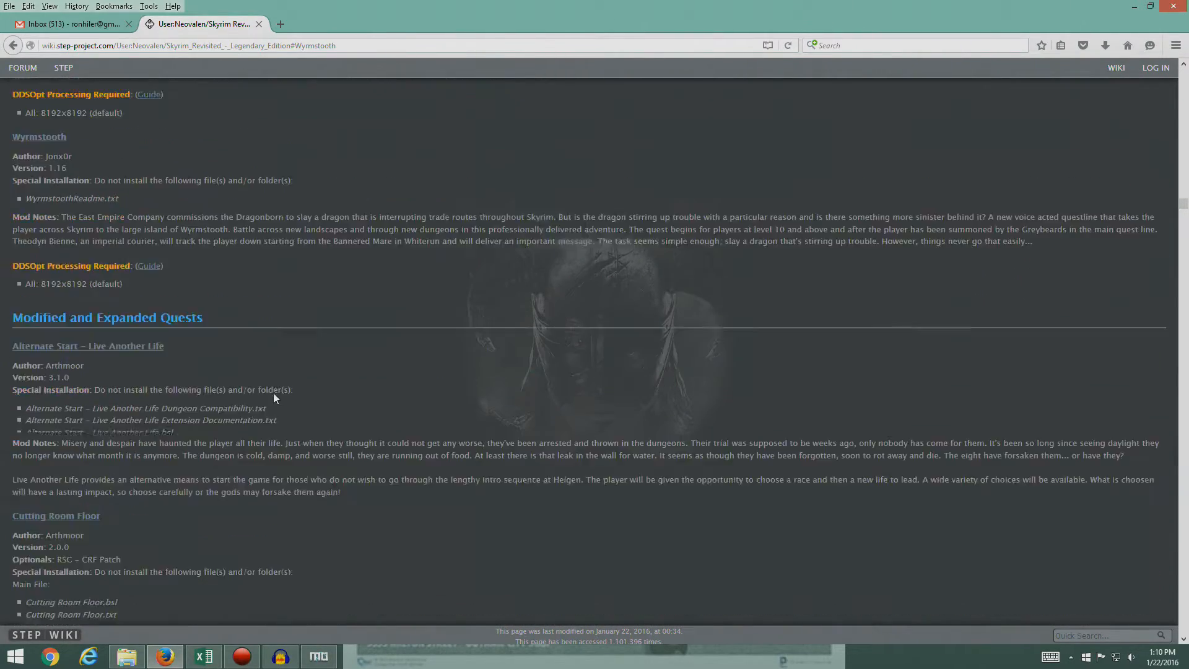
{"action": "scroll", "coordinate": [274, 393], "scroll_direction": "down", "scroll_amount": 1}
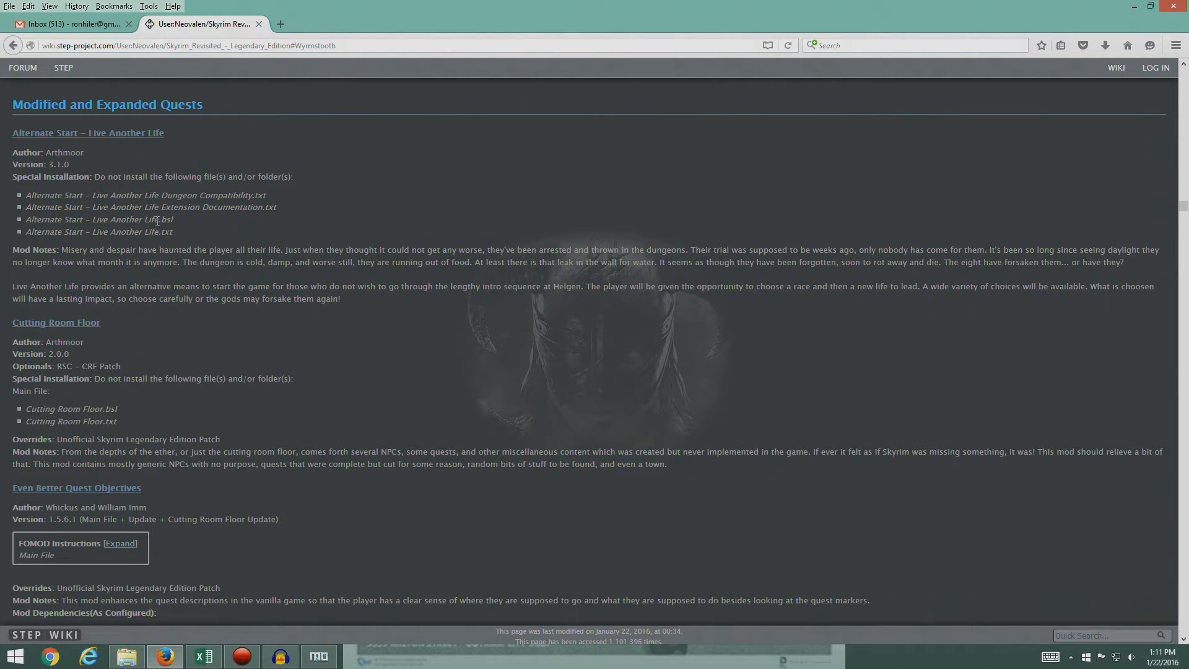
{"action": "left_click", "coordinate": [80, 133]}
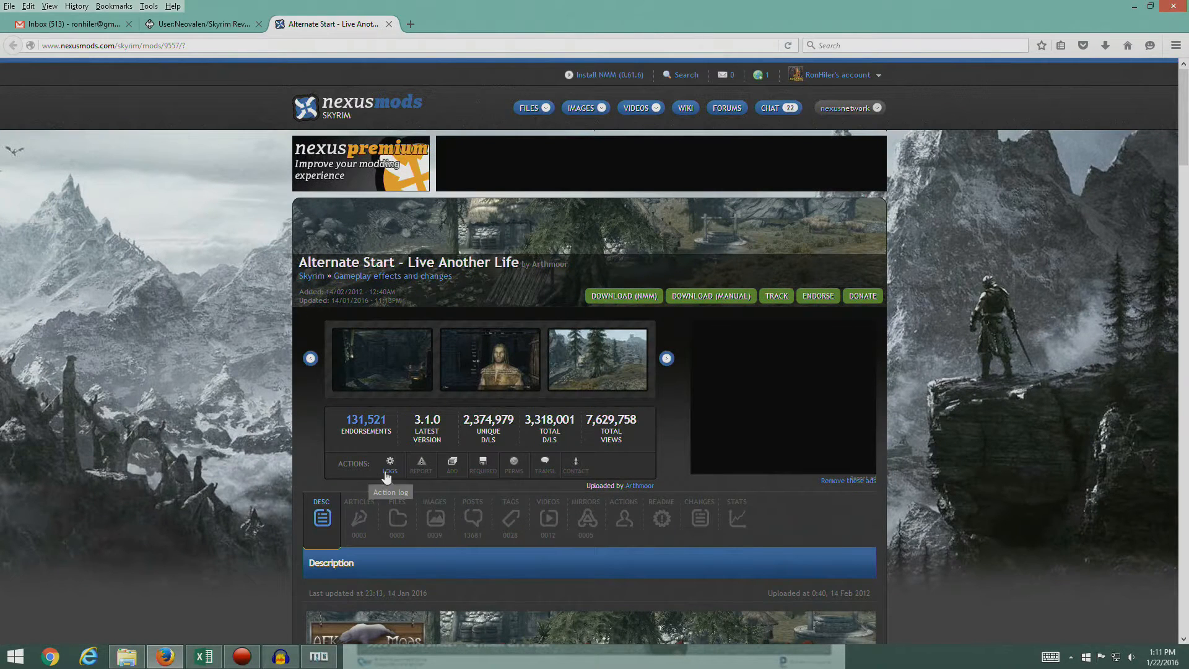
{"action": "left_click", "coordinate": [397, 520]}
- Check the guide entry, download the Alternate Start - Live Another Life 3.1.0 main file through the mod manager, and close its Nexus page
{"action": "left_click", "coordinate": [204, 23]}
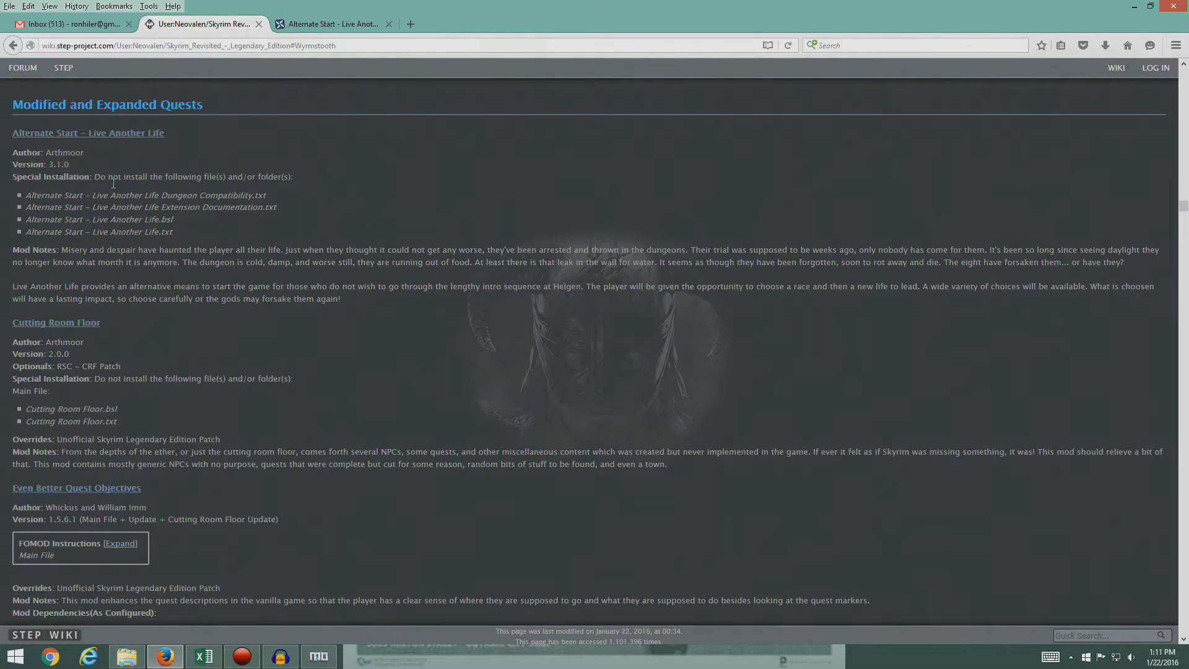
{"action": "left_click", "coordinate": [307, 24]}
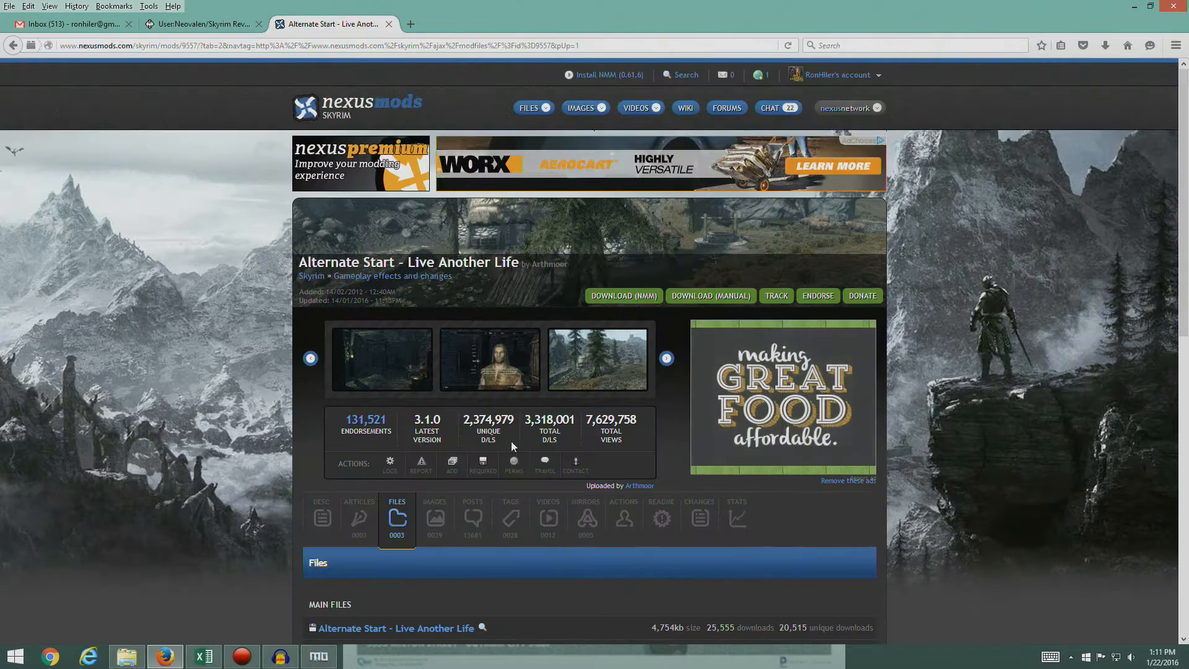
{"action": "scroll", "coordinate": [615, 429], "scroll_direction": "down", "scroll_amount": 6}
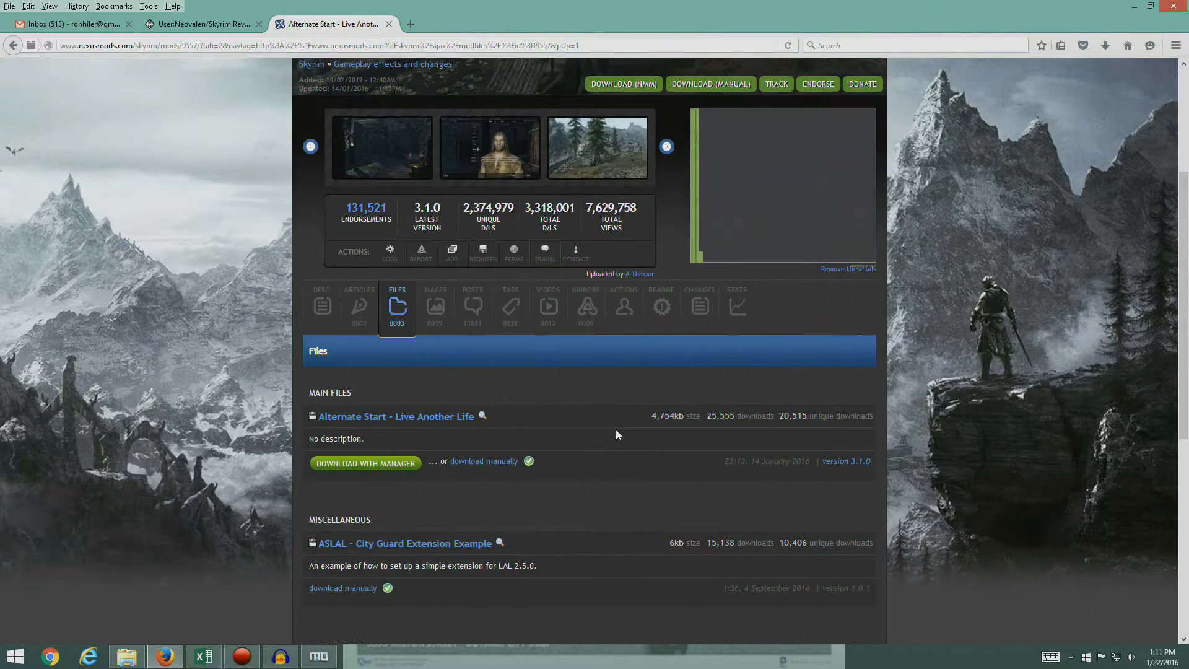
{"action": "scroll", "coordinate": [609, 427], "scroll_direction": "down", "scroll_amount": 2}
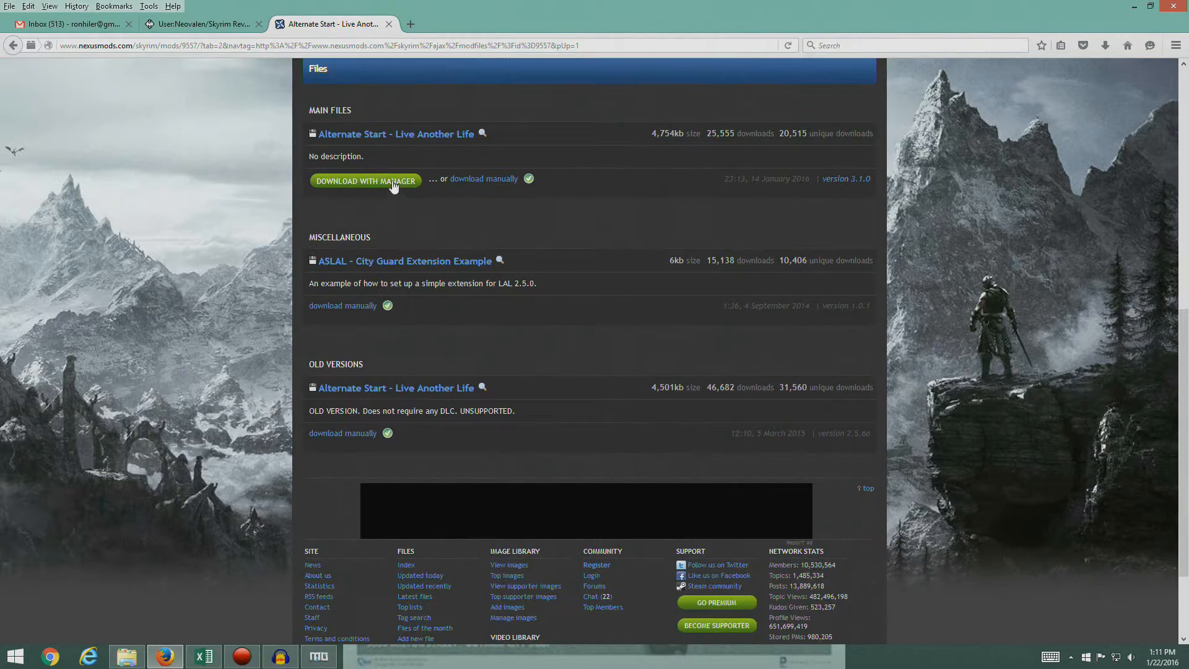
{"action": "left_click", "coordinate": [366, 181]}
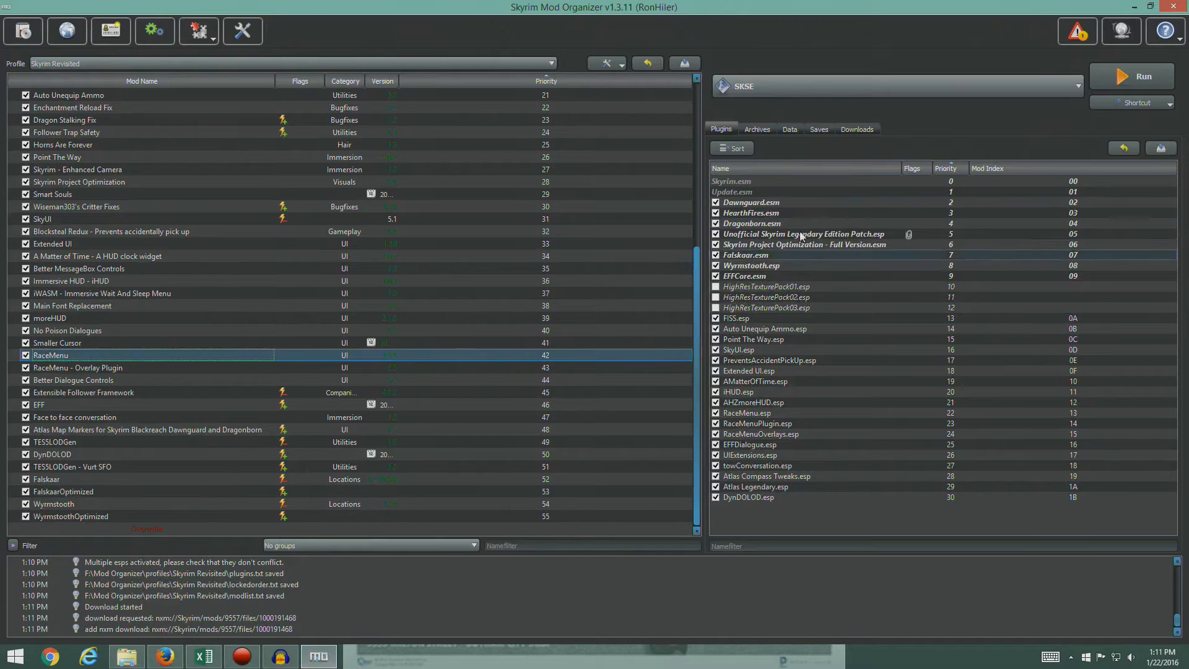
{"action": "left_click", "coordinate": [870, 129]}
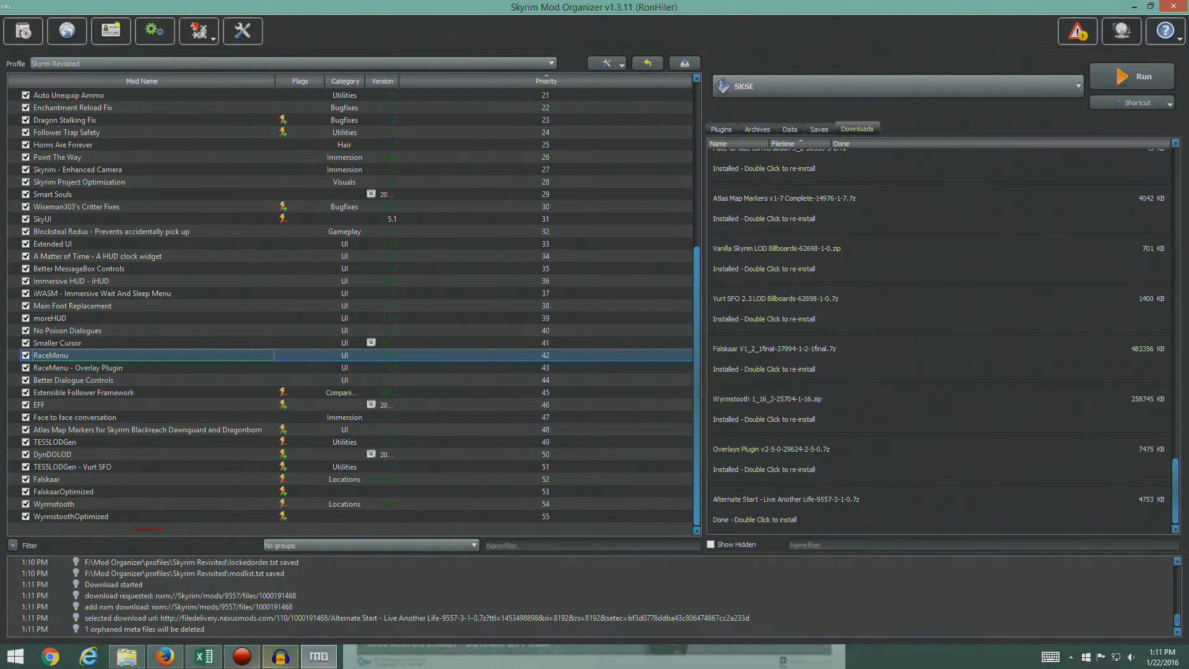
{"action": "left_click", "coordinate": [164, 656]}
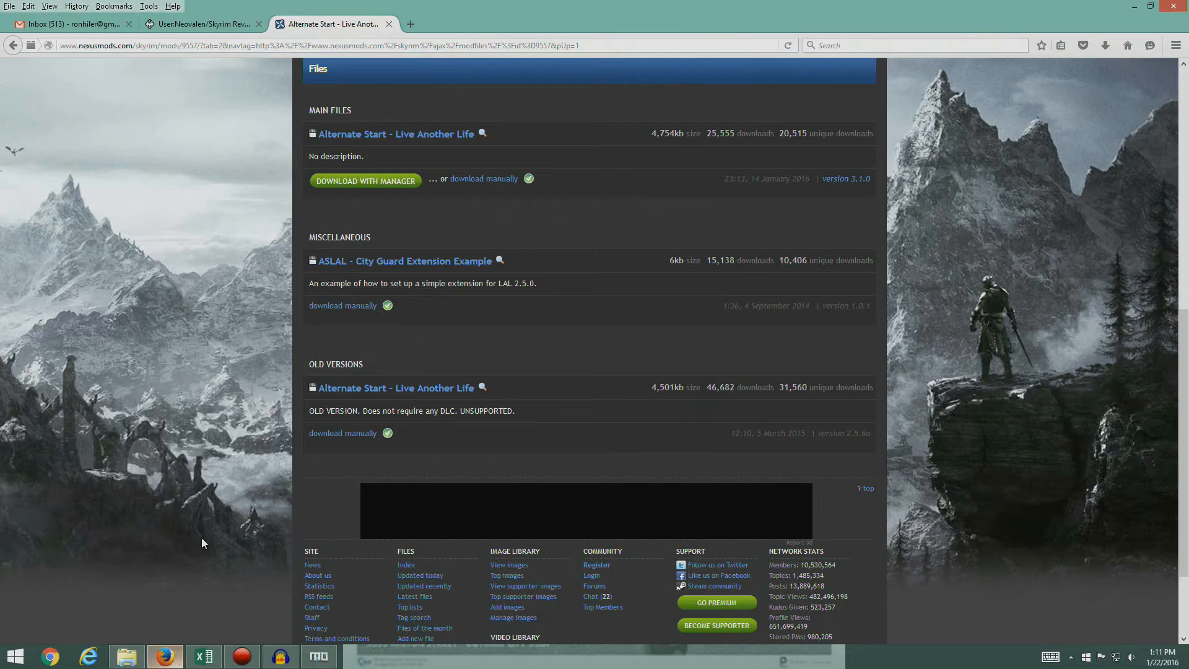
{"action": "left_click", "coordinate": [389, 24]}
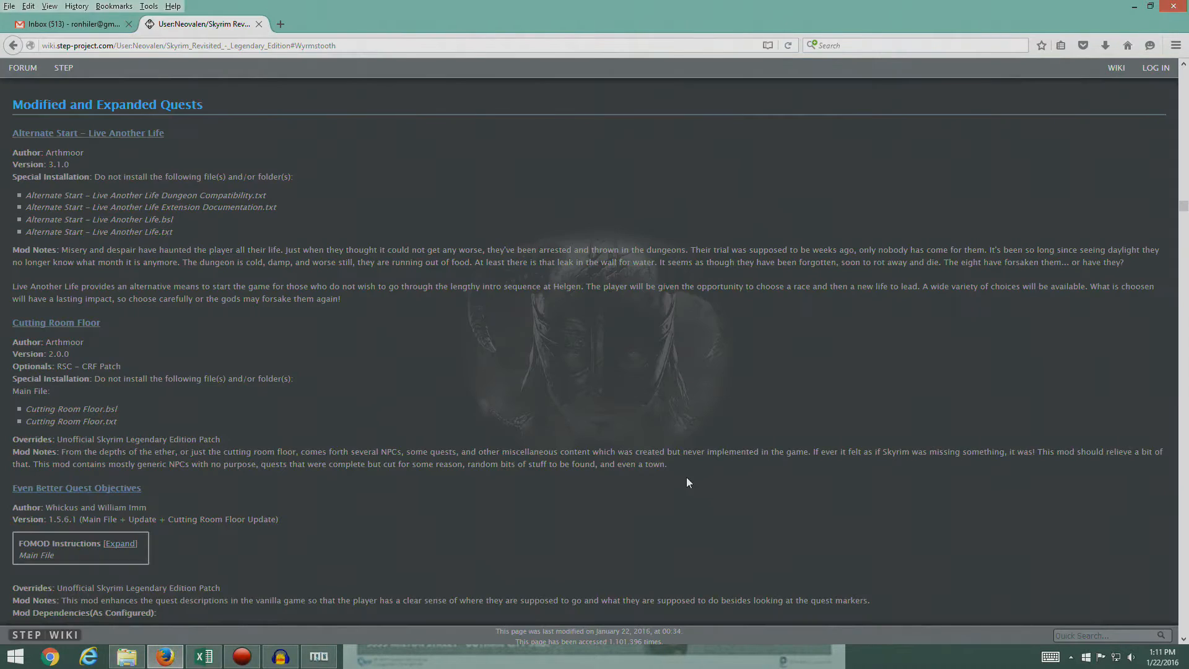
- In Mod Organizer, install Alternate Start - Live Another Life without its Dungeon Compatibility.txt, Extension Documentation.txt, .bsl and .txt files, as the guide specifies
{"action": "left_click", "coordinate": [319, 657]}
{"action": "left_click", "coordinate": [619, 376]}
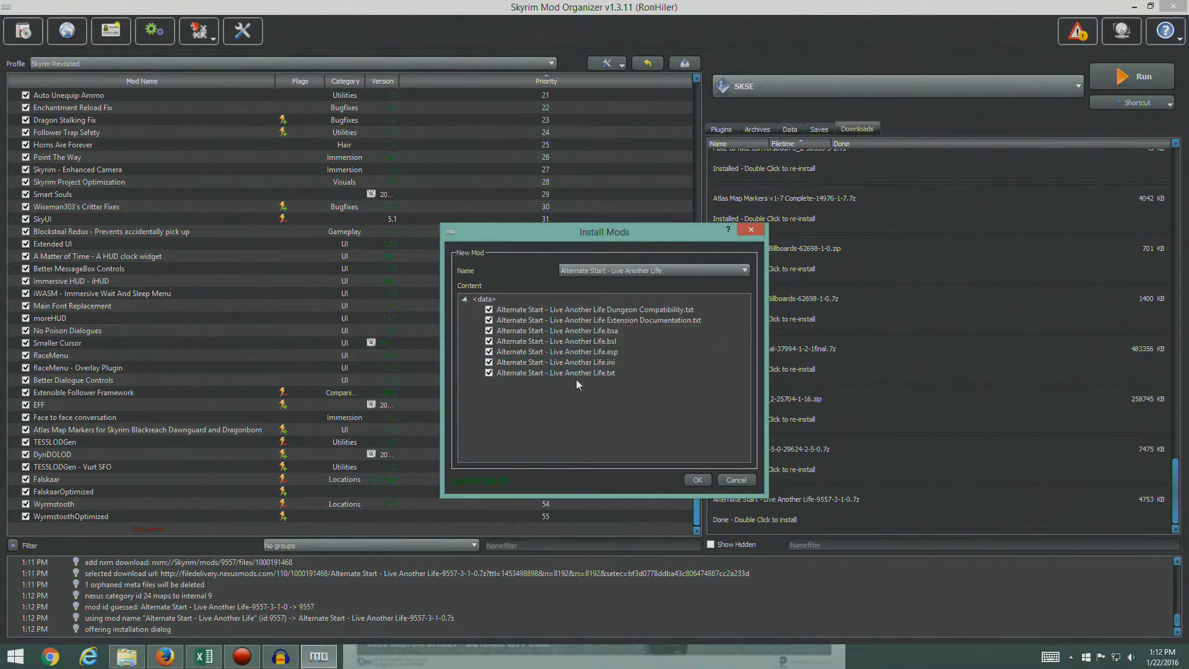
{"action": "left_click", "coordinate": [162, 658]}
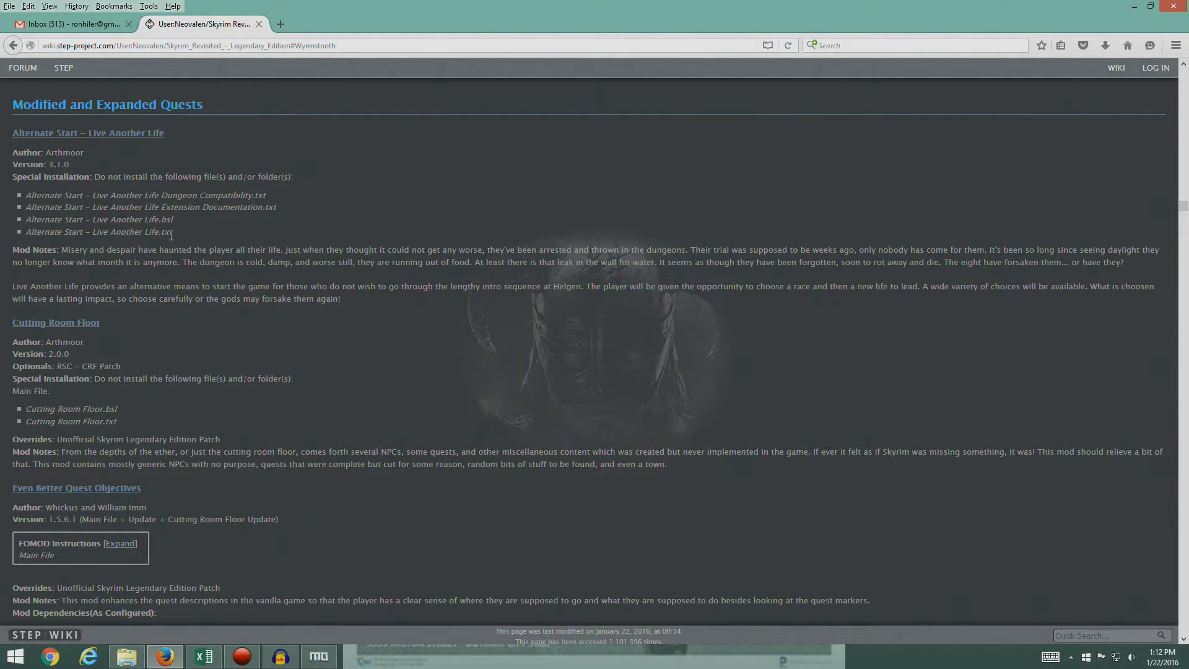
{"action": "left_click", "coordinate": [319, 656]}
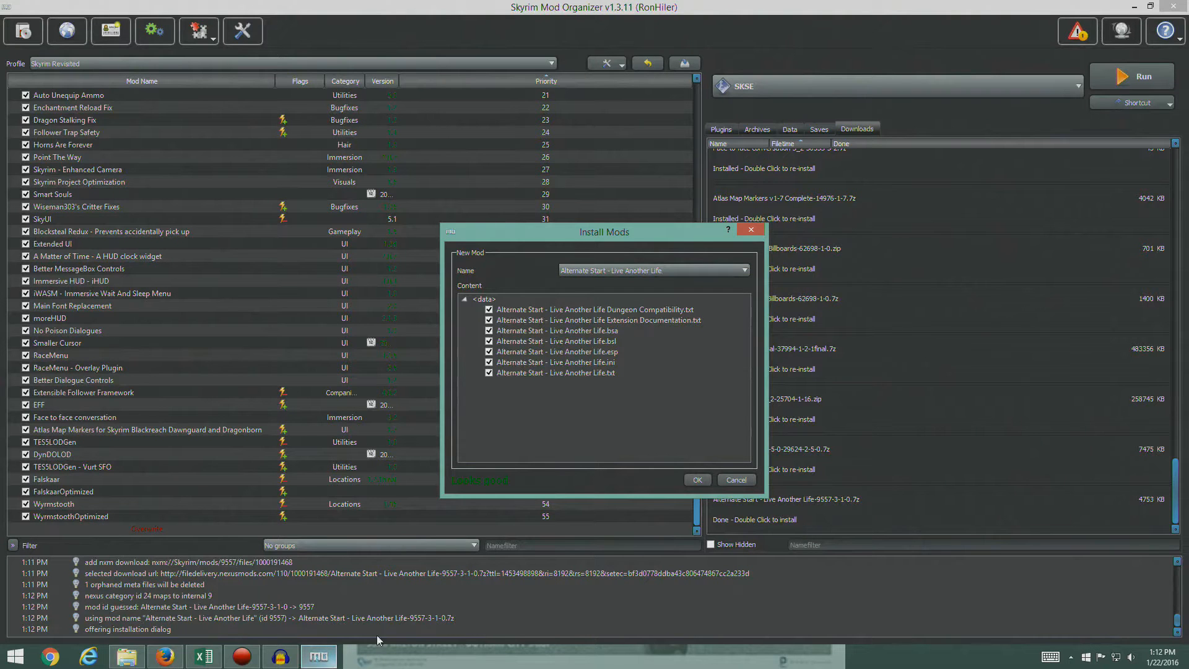
{"action": "left_click", "coordinate": [488, 310]}
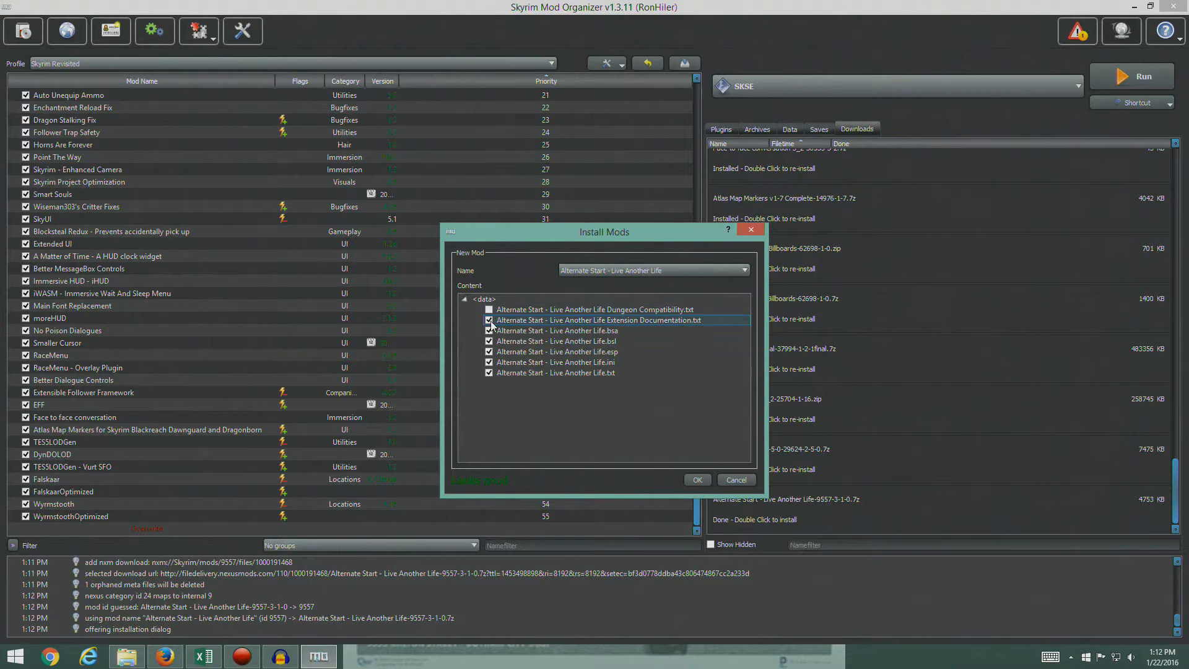
{"action": "left_click", "coordinate": [489, 321]}
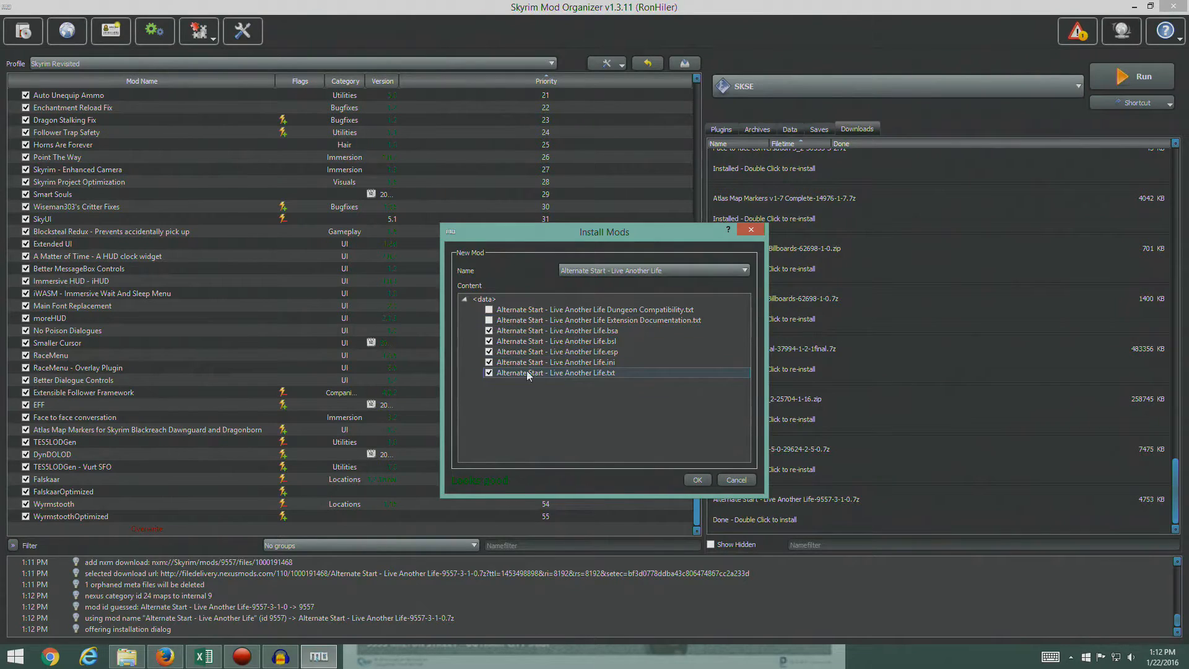
{"action": "left_click", "coordinate": [489, 373]}
{"action": "left_click", "coordinate": [488, 341]}
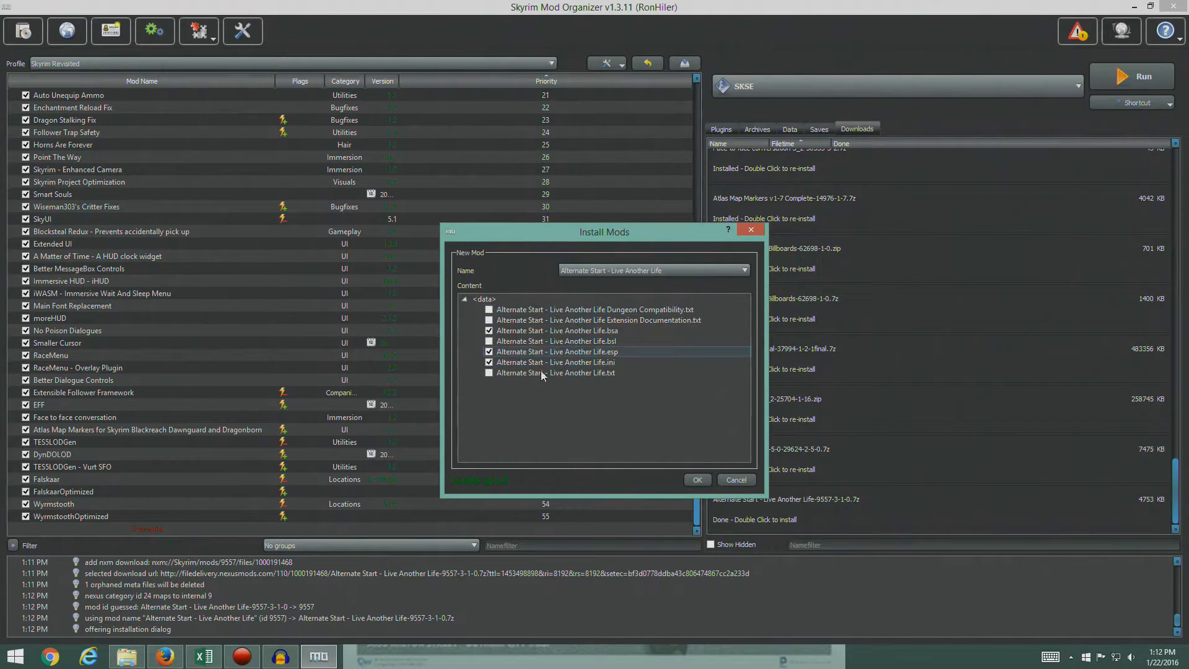
{"action": "left_click", "coordinate": [695, 484]}
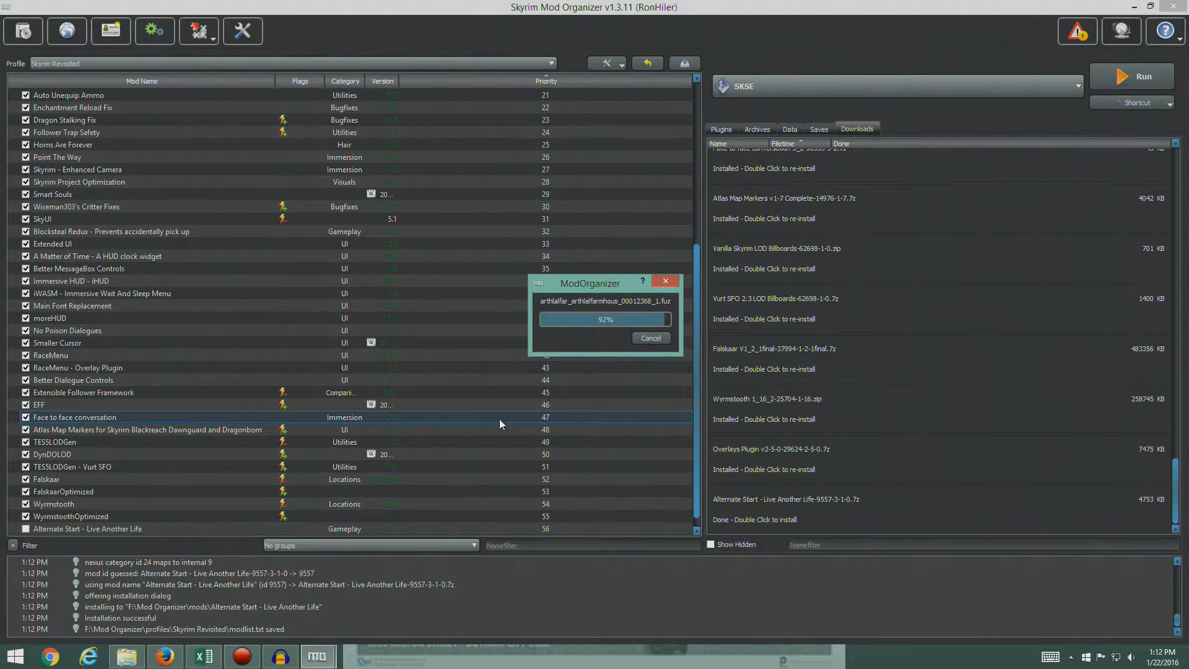
- Enable the Alternate Start - Live Another Life mod with the plugin list displayed
{"action": "left_click", "coordinate": [696, 530]}
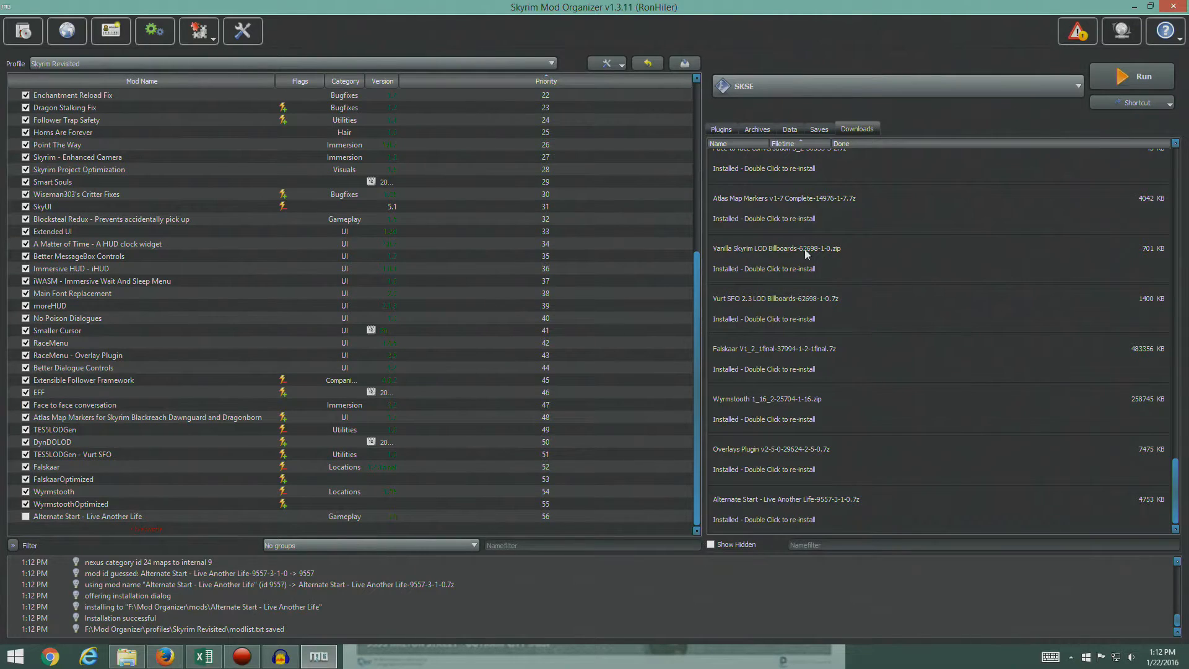
{"action": "left_click", "coordinate": [723, 128]}
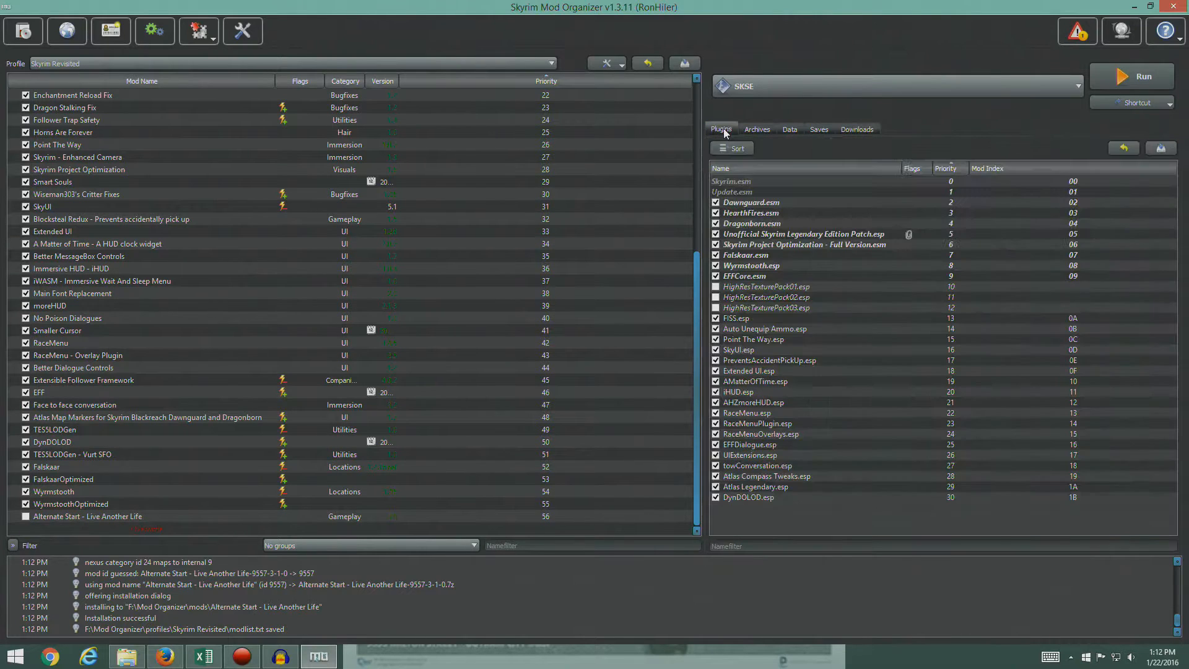
{"action": "left_click", "coordinate": [25, 515]}
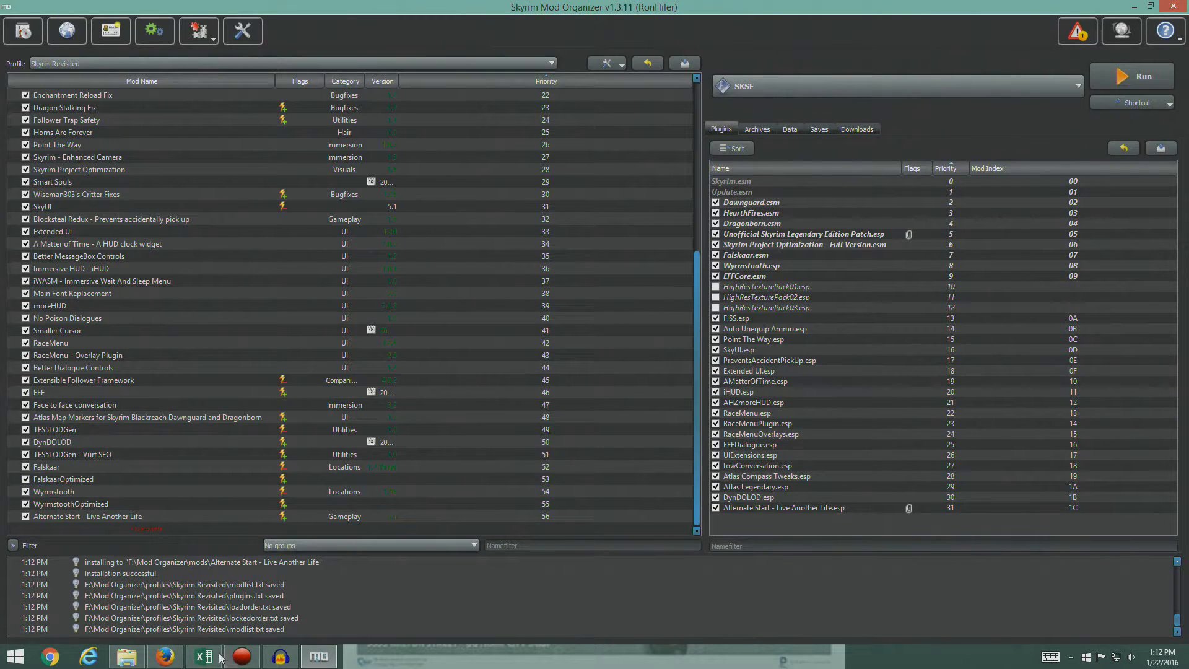
- In Firefox, open Cutting Room Floor's Nexus files from the STEP guide and compare them with the guide entry
{"action": "left_click", "coordinate": [165, 656]}
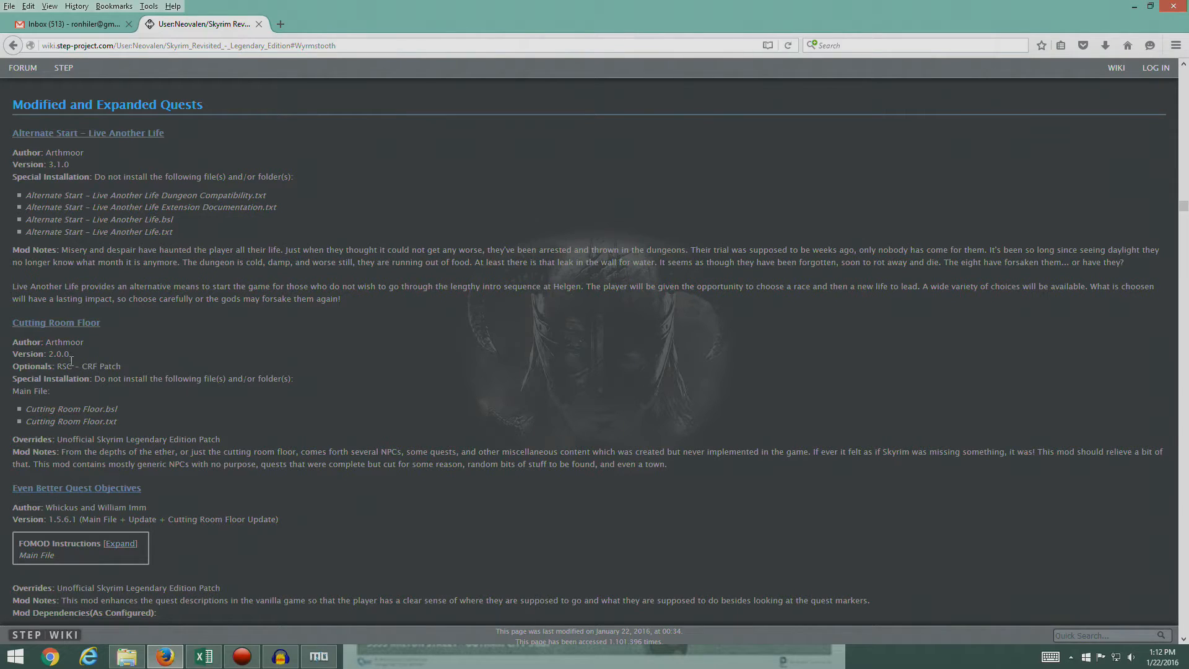
{"action": "left_click", "coordinate": [54, 323]}
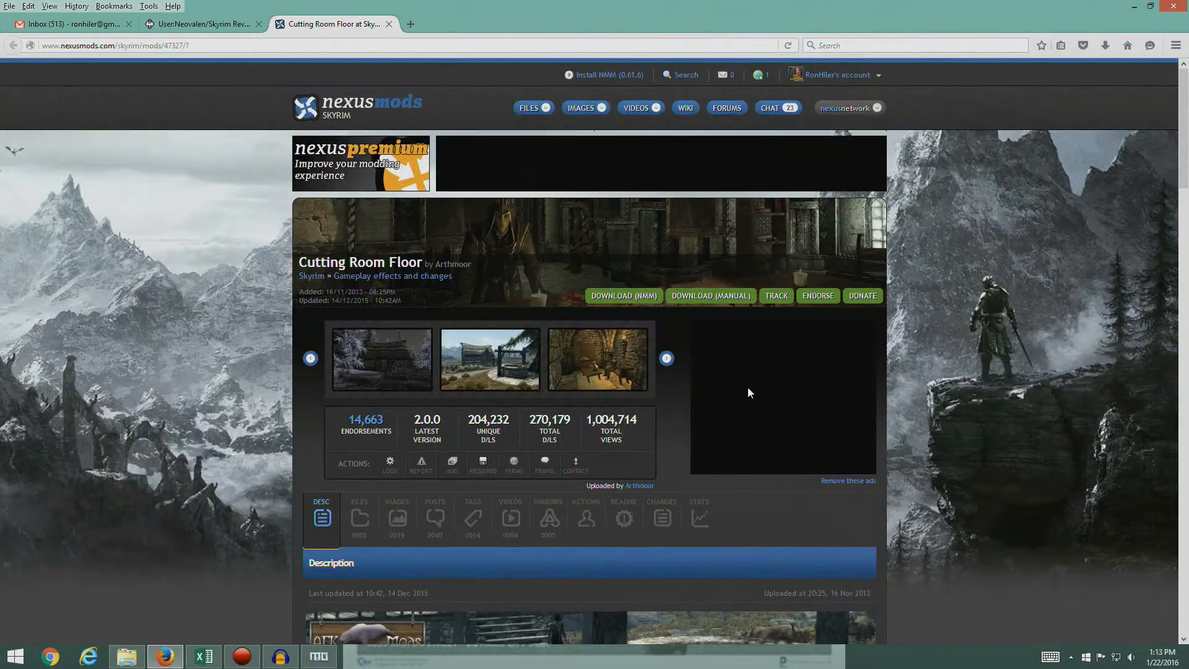
{"action": "left_click", "coordinate": [710, 300]}
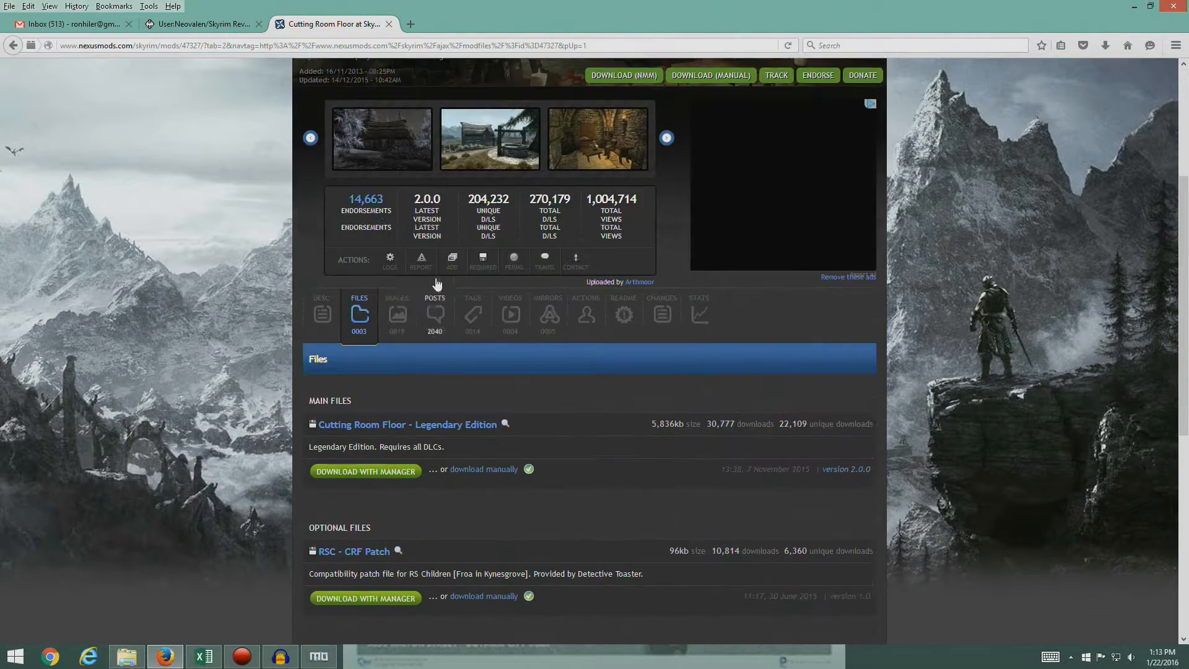
{"action": "scroll", "coordinate": [467, 403], "scroll_direction": "down", "scroll_amount": 1}
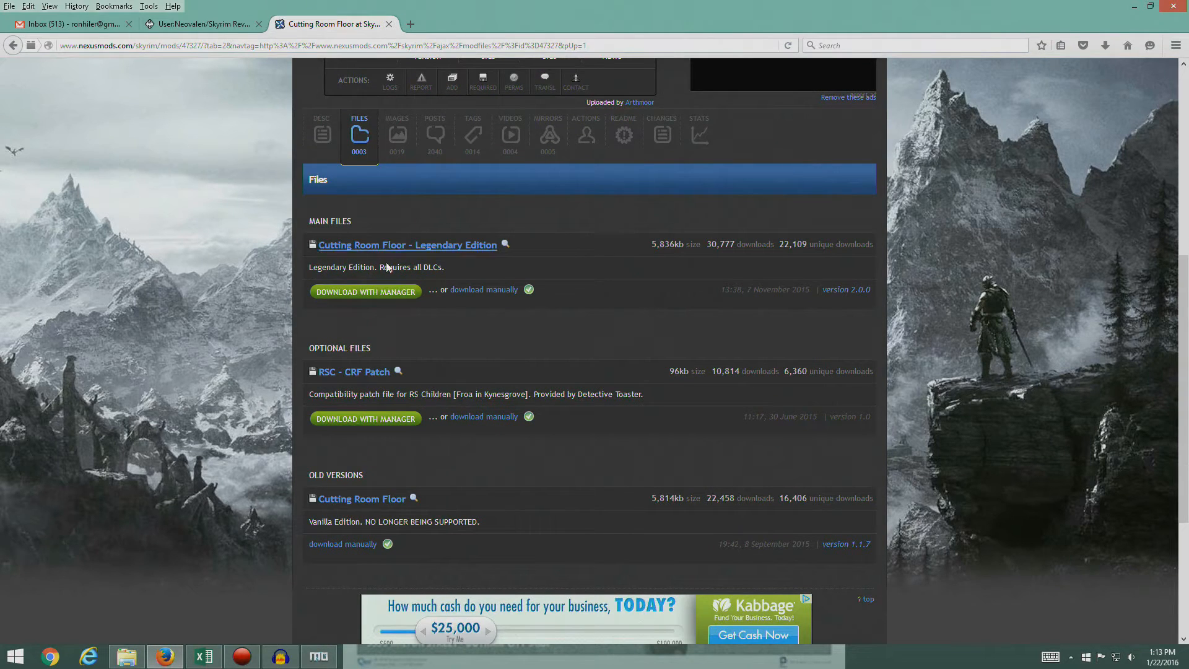
{"action": "left_click", "coordinate": [204, 24]}
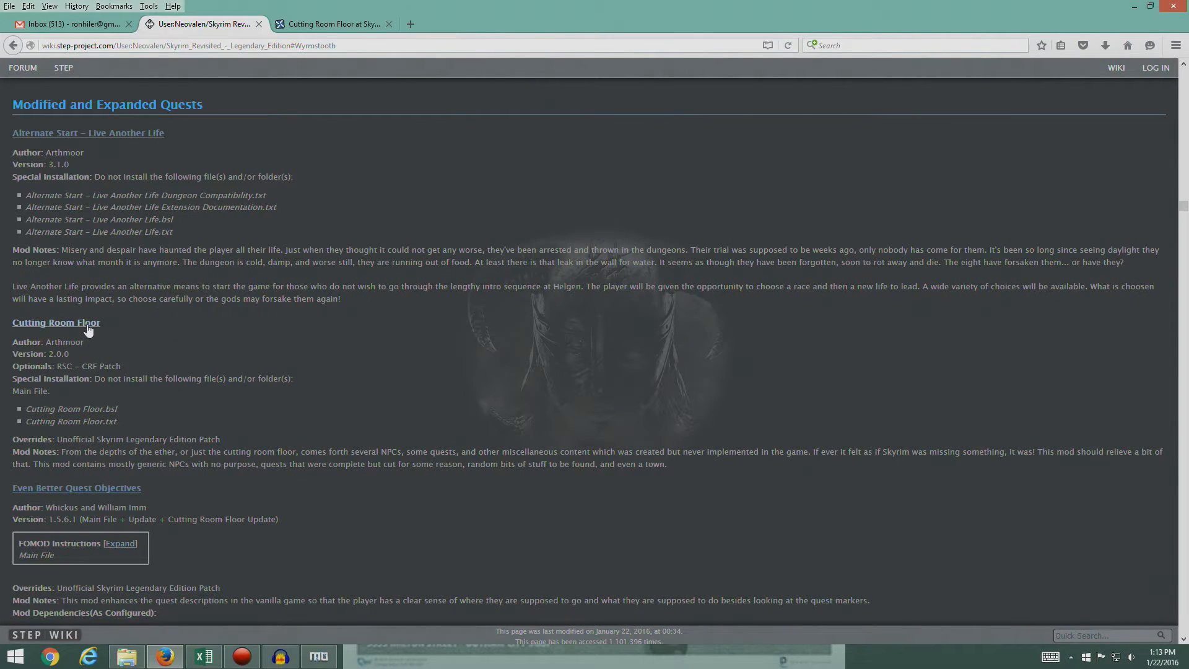
{"action": "left_click", "coordinate": [342, 23]}
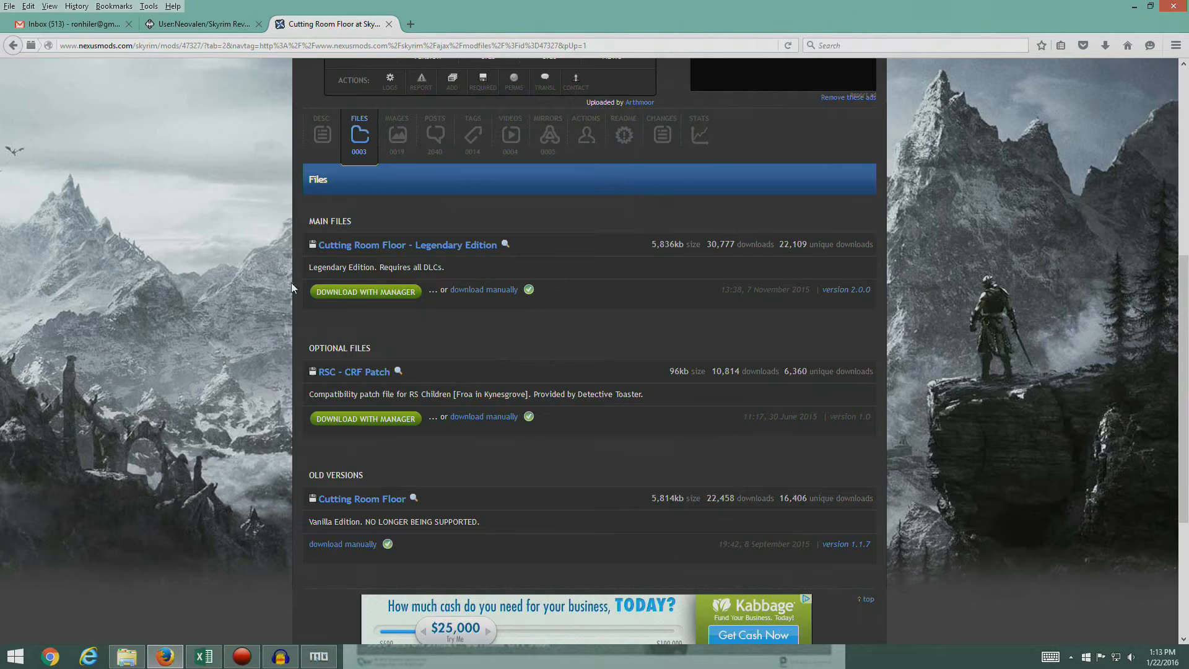
- Download Cutting Room Floor - Legendary Edition 2.0.0 through the mod manager, accepting the requirements notice, and return to the guide entry
{"action": "left_click", "coordinate": [390, 293]}
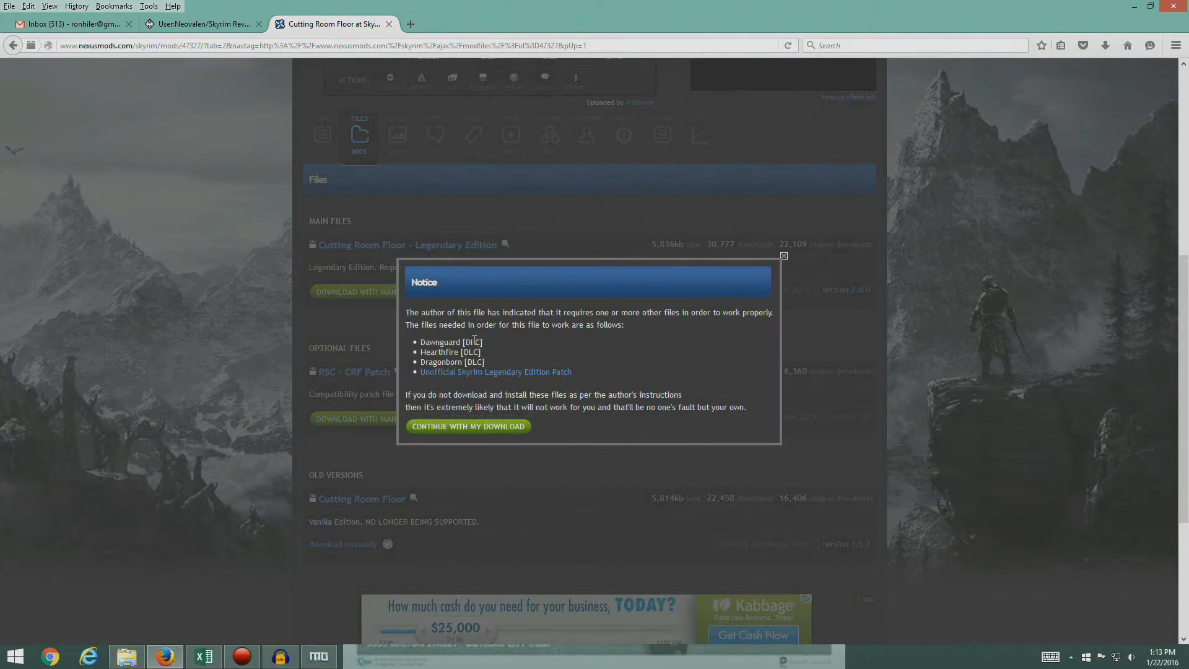
{"action": "left_click", "coordinate": [487, 428]}
{"action": "left_click", "coordinate": [682, 439]}
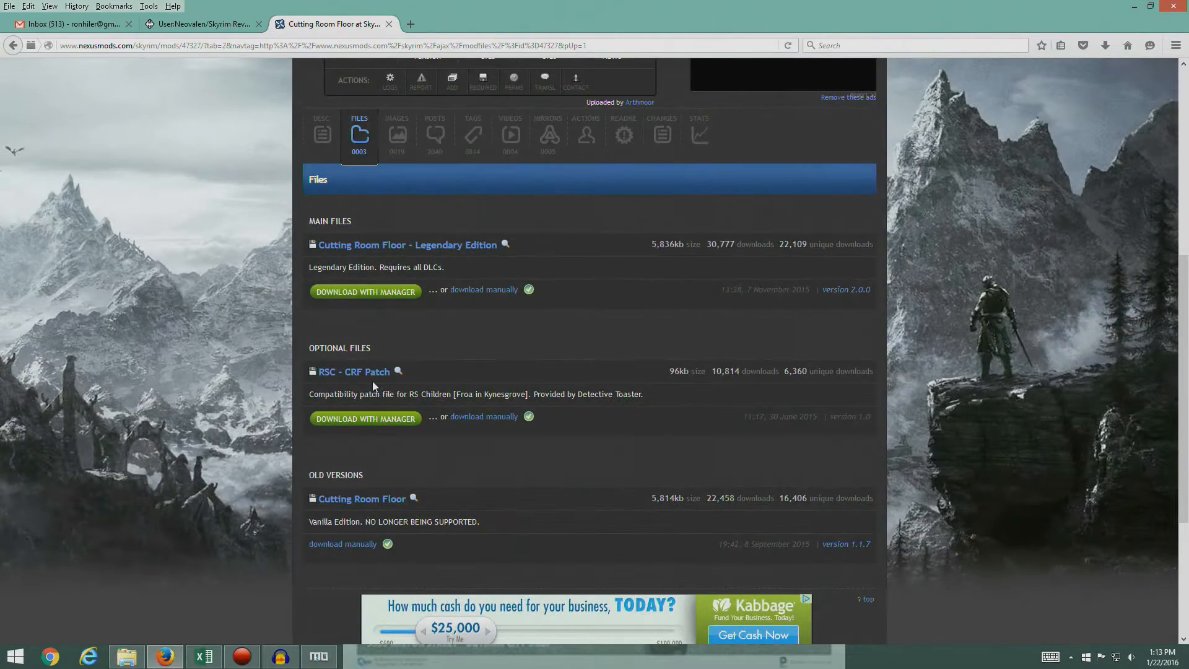
{"action": "left_click", "coordinate": [201, 24]}
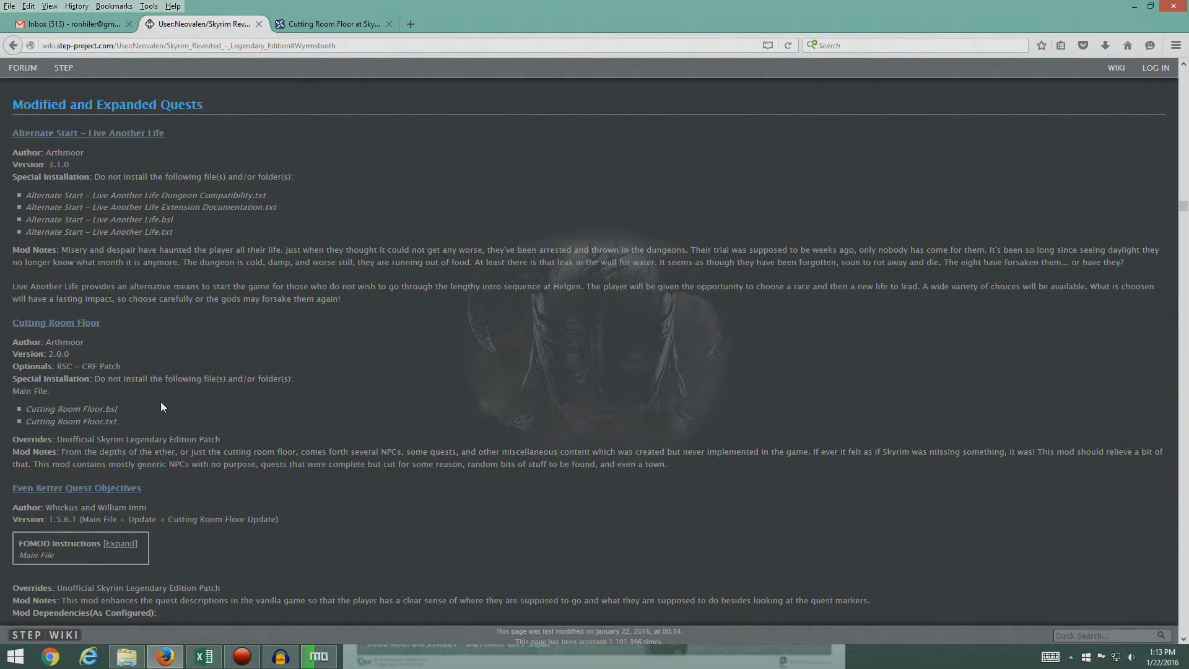
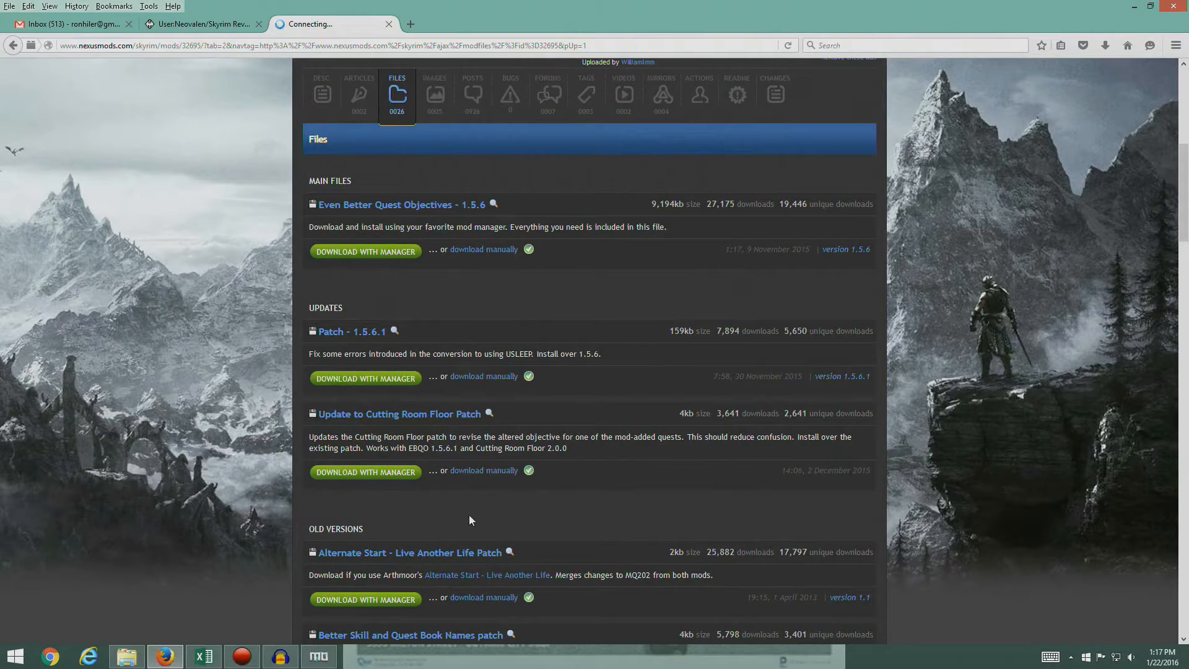
- Download the Update to Cutting Room Floor Patch with the manager and compare Mod Organizer's downloads with the Nexus files for Even Better Quest Objectives
{"action": "left_click", "coordinate": [514, 472]}
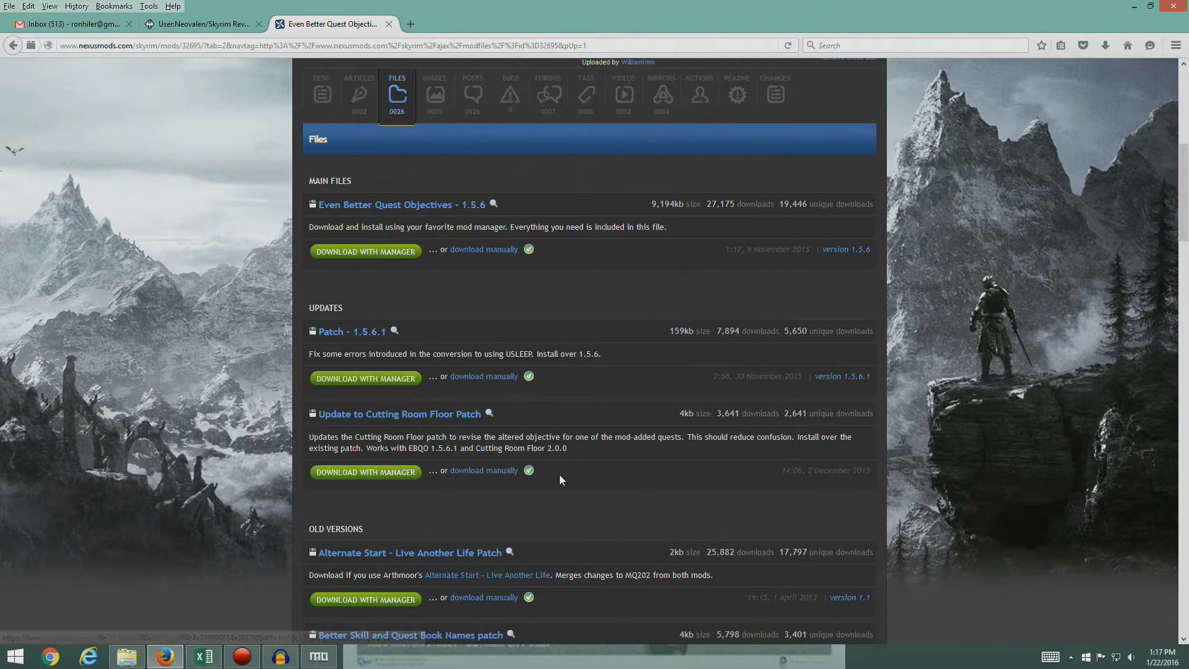
{"action": "left_click", "coordinate": [319, 658]}
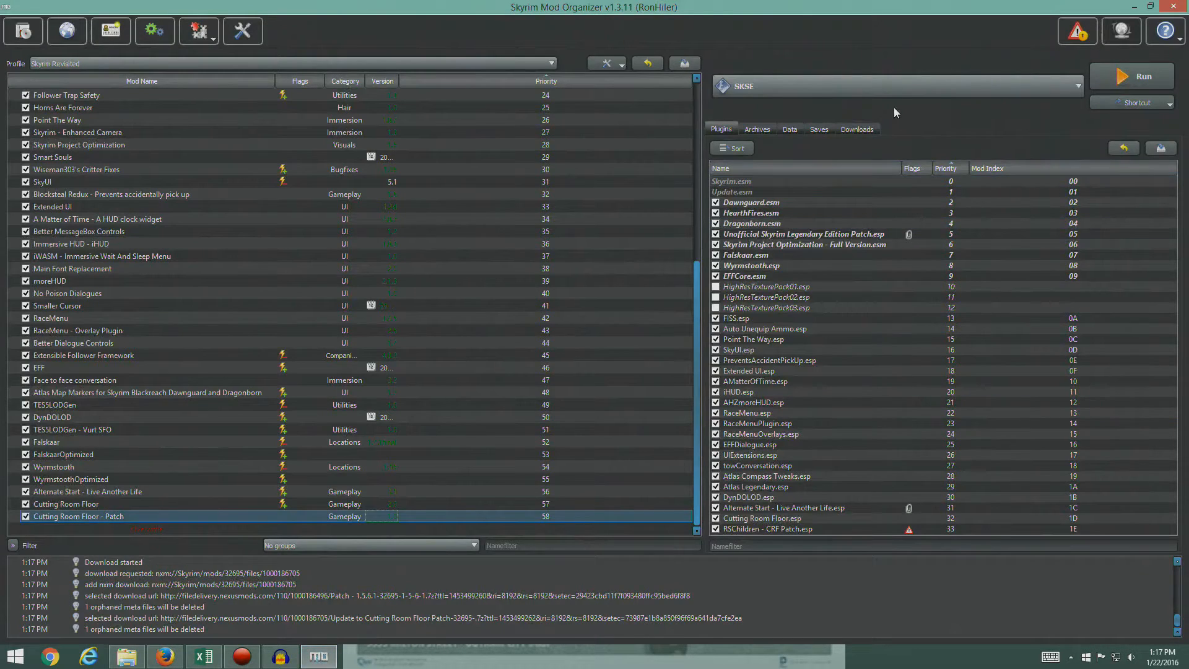
{"action": "left_click", "coordinate": [857, 129]}
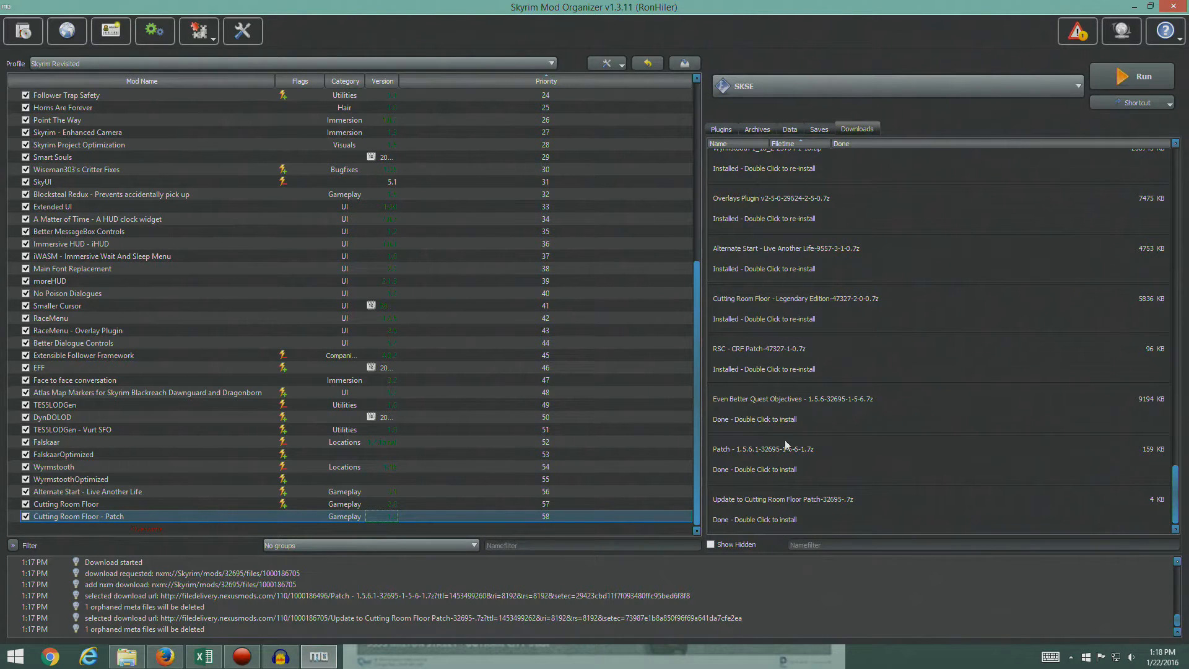
{"action": "left_click", "coordinate": [166, 657]}
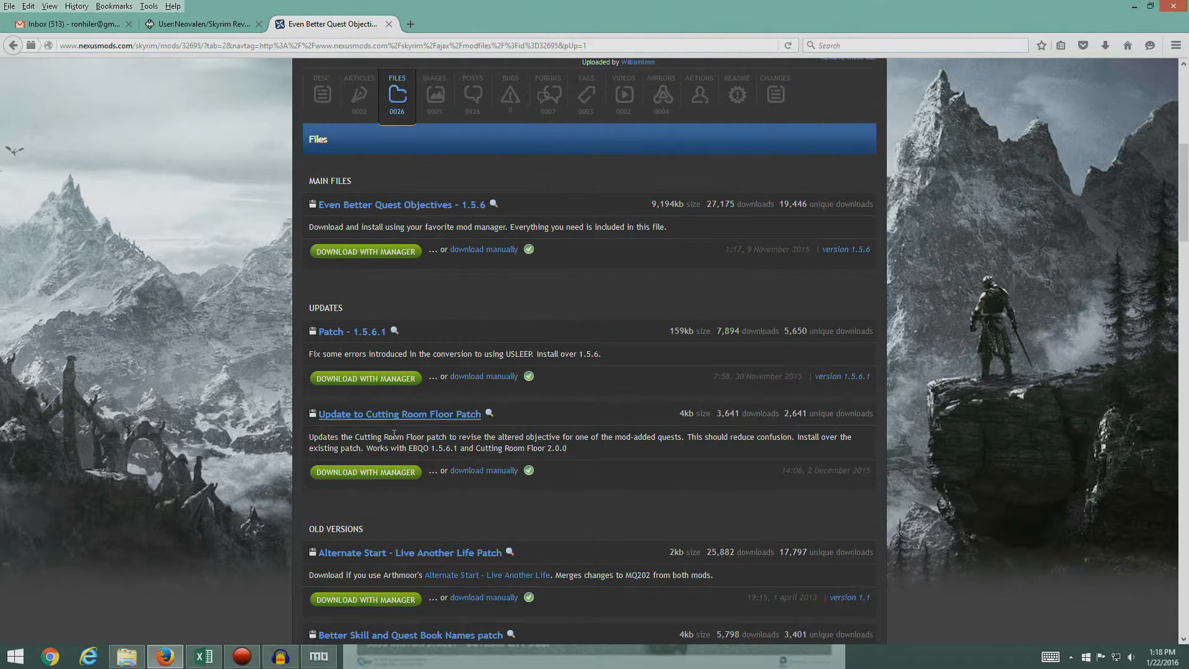
{"action": "left_click", "coordinate": [318, 655]}
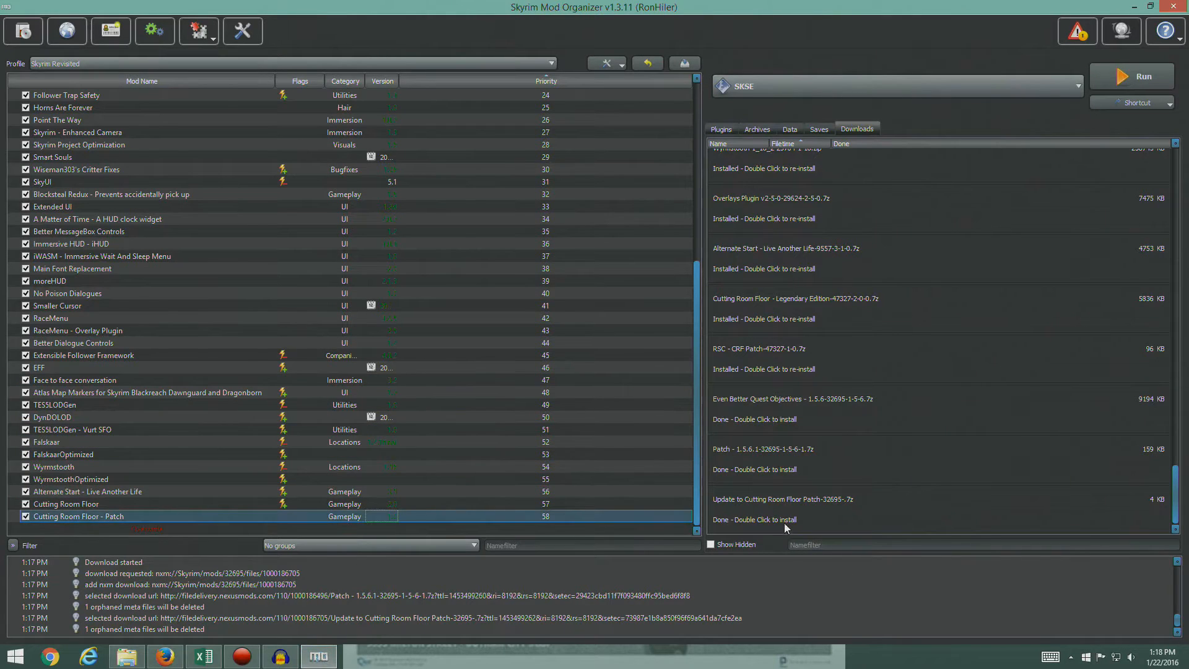
- Open the Even Better Quest Objectives 1.5.6 installer and place it beside the STEP guide's expanded FOMOD instructions for that mod
{"action": "double_click", "coordinate": [774, 402]}
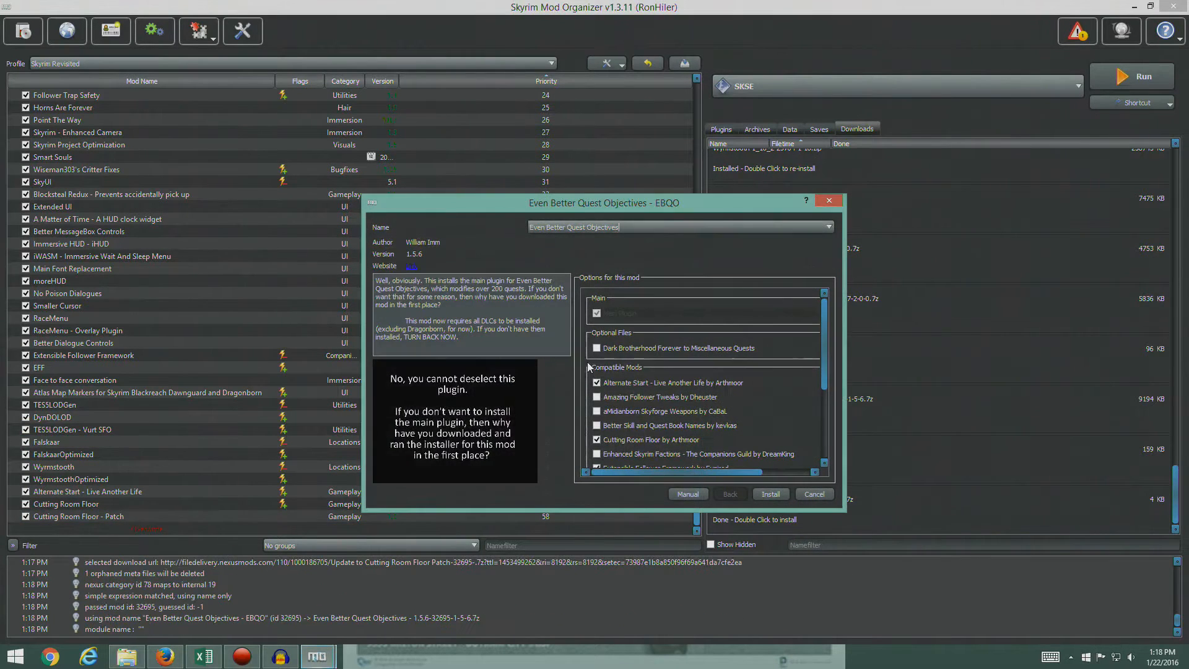
{"action": "left_click_drag", "start_coordinate": [638, 206], "coordinate": [390, 124]}
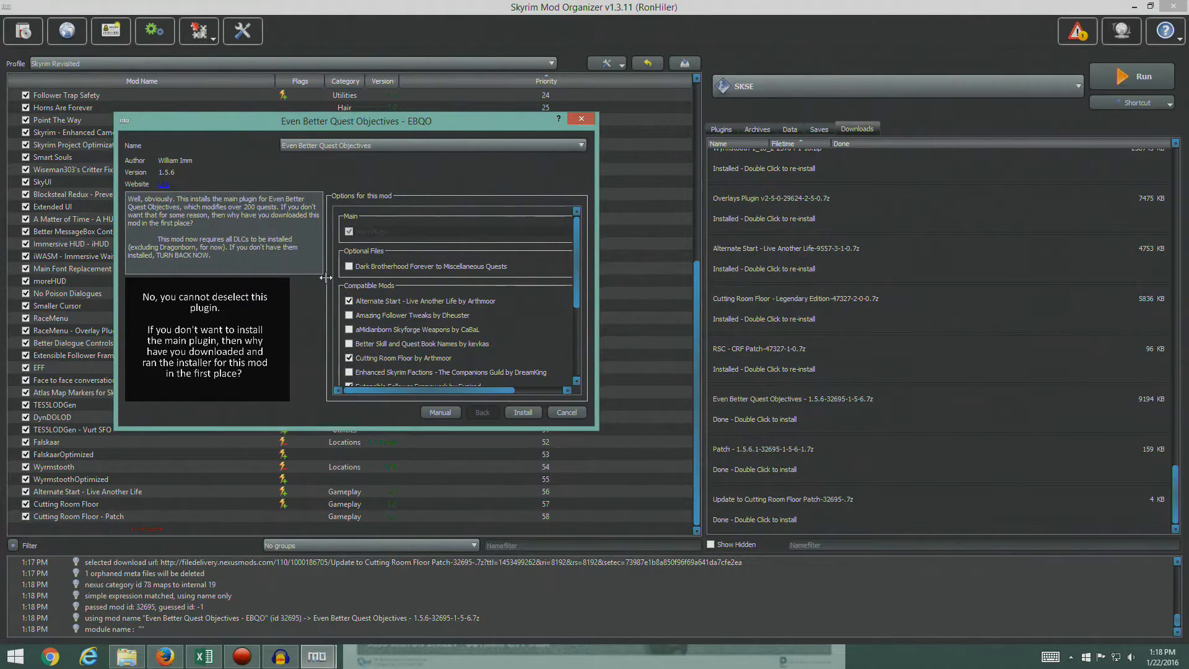
{"action": "left_click_drag", "start_coordinate": [312, 117], "coordinate": [723, 108]}
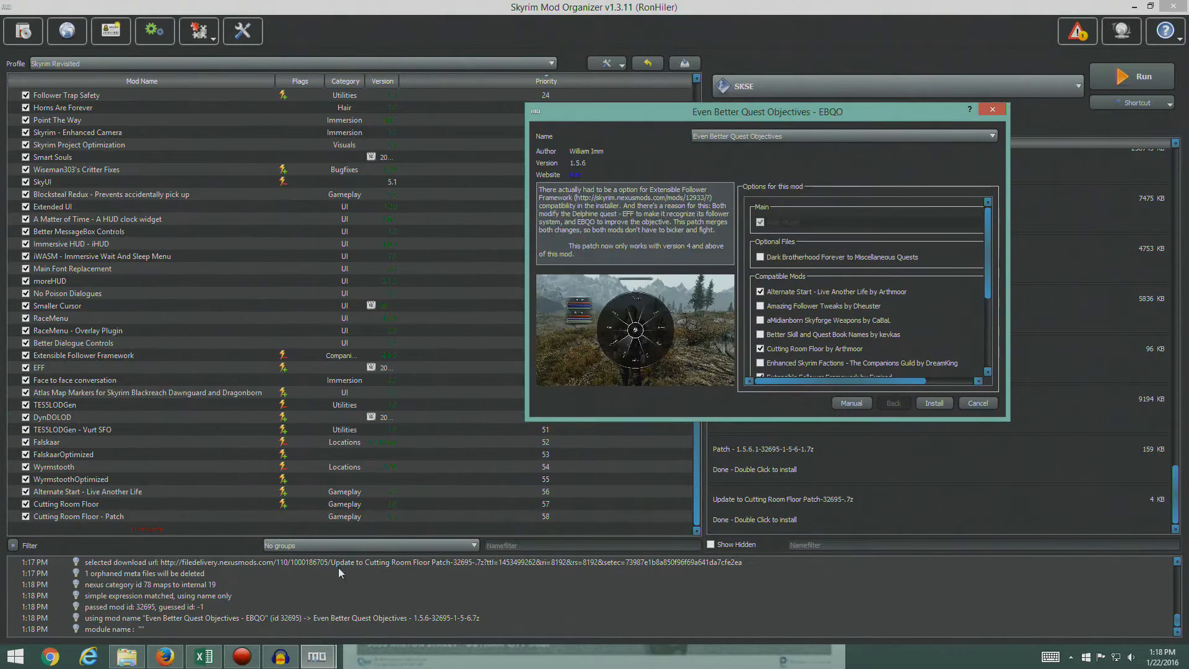
{"action": "left_click", "coordinate": [164, 657]}
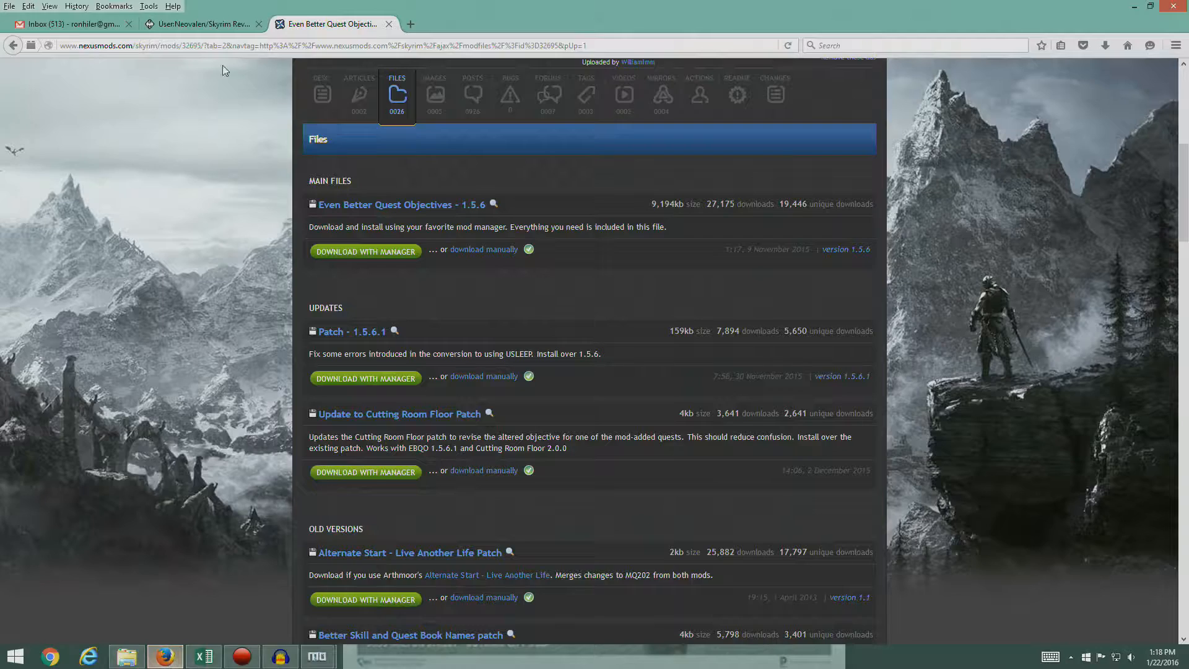
{"action": "left_click", "coordinate": [195, 21]}
{"action": "left_click", "coordinate": [123, 260]}
{"action": "mouse_move", "coordinate": [317, 655]}
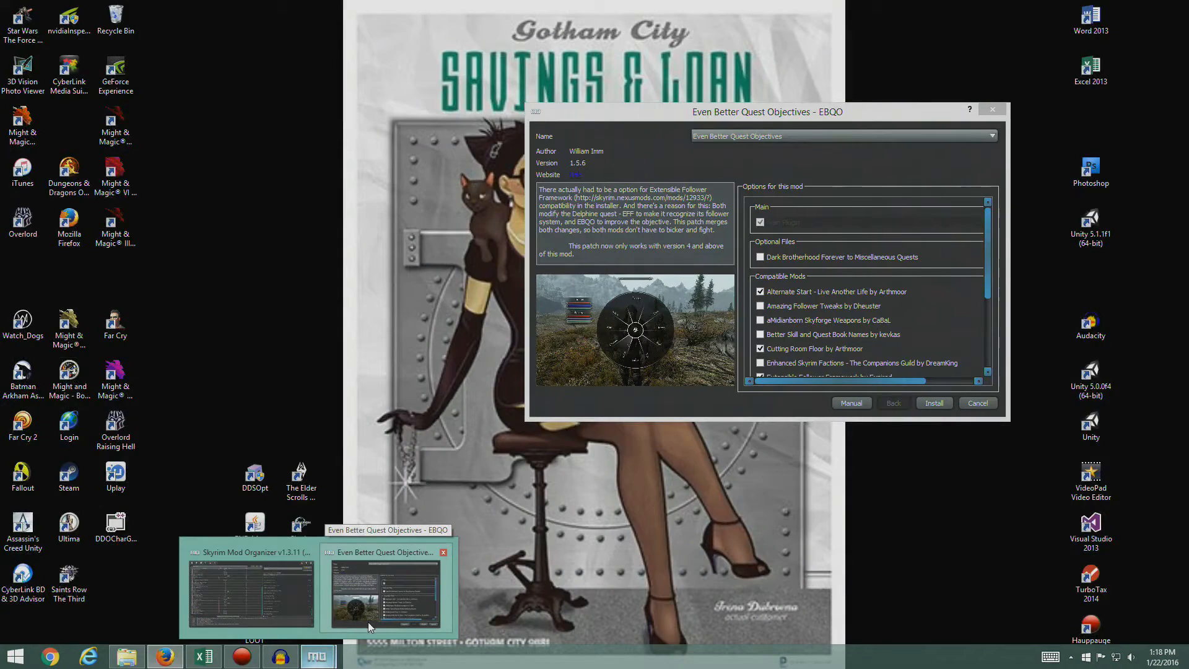
{"action": "left_click", "coordinate": [369, 620]}
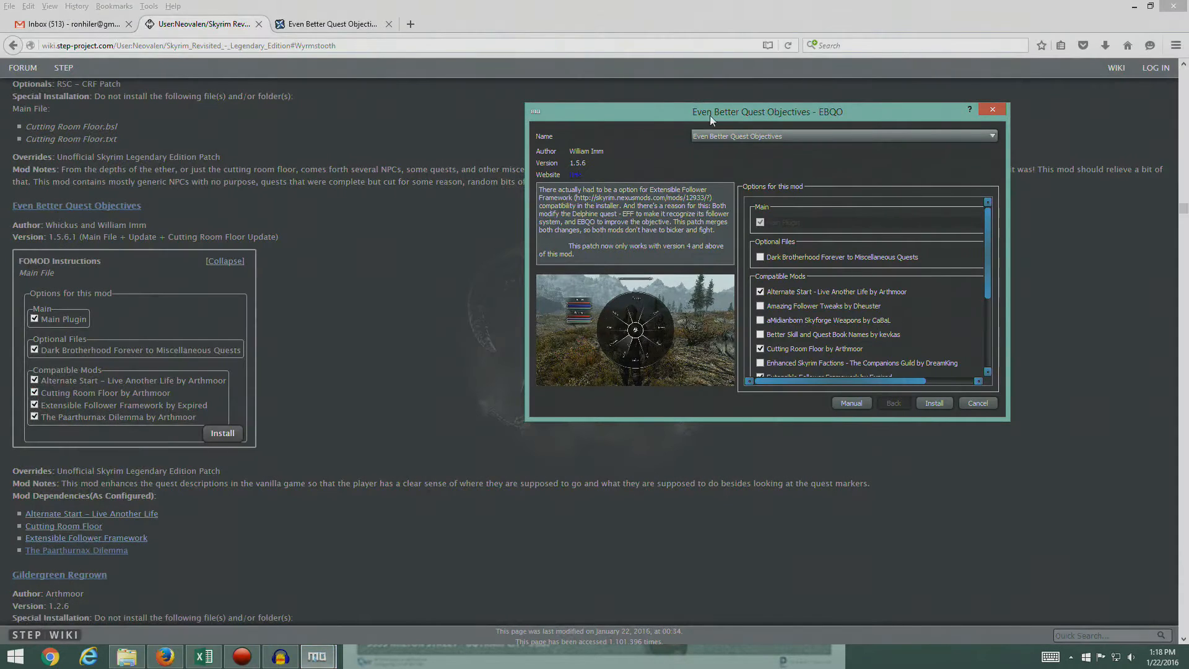
{"action": "left_click_drag", "start_coordinate": [741, 110], "coordinate": [584, 128]}
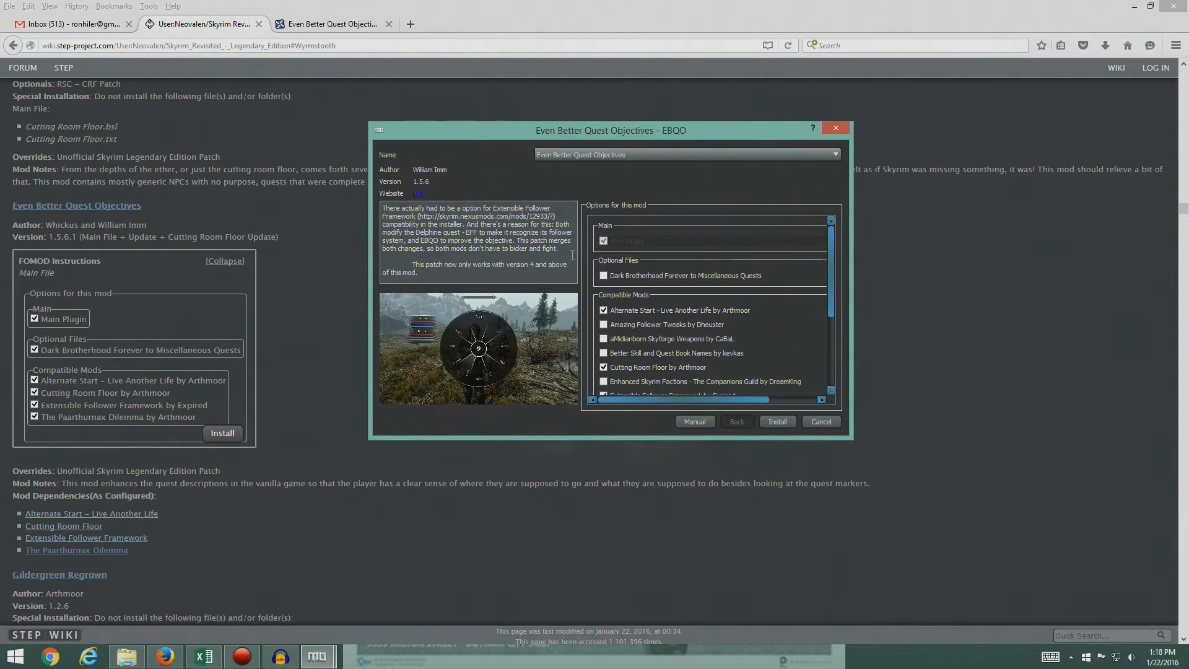
- Select Dark Brotherhood Forever to Miscellaneous Quests and The Paarthurnax Dilemma as the guide shows, check the remaining options, and install Even Better Quest Objectives
{"action": "left_click", "coordinate": [604, 278]}
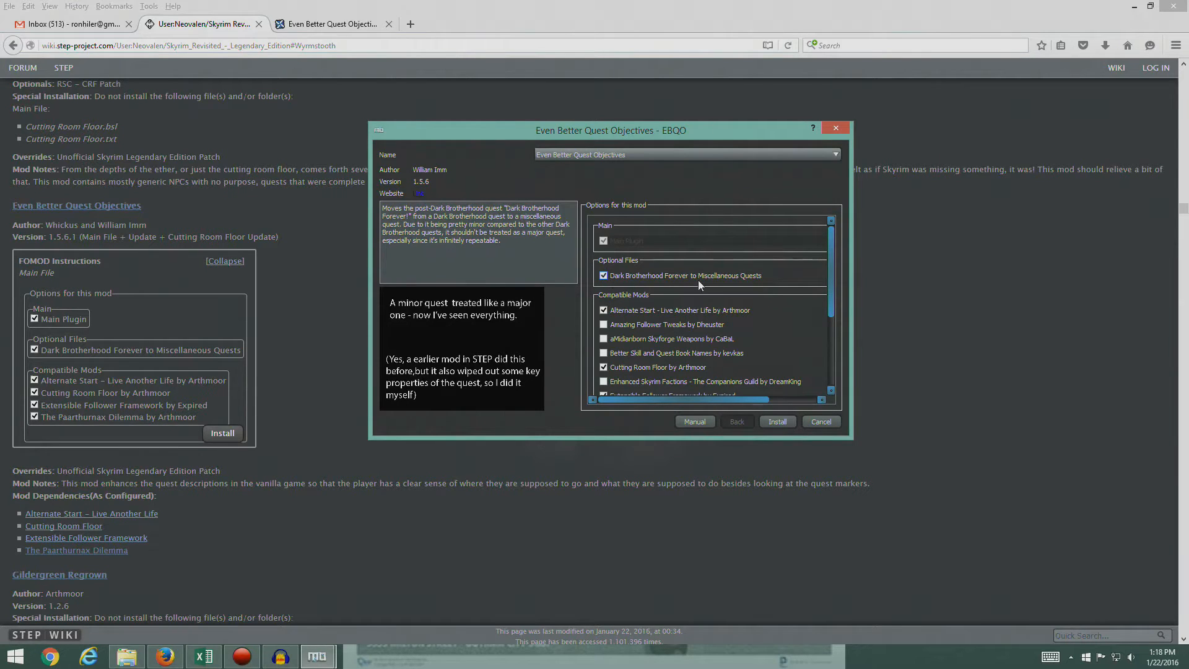
{"action": "mouse_move", "coordinate": [621, 323]}
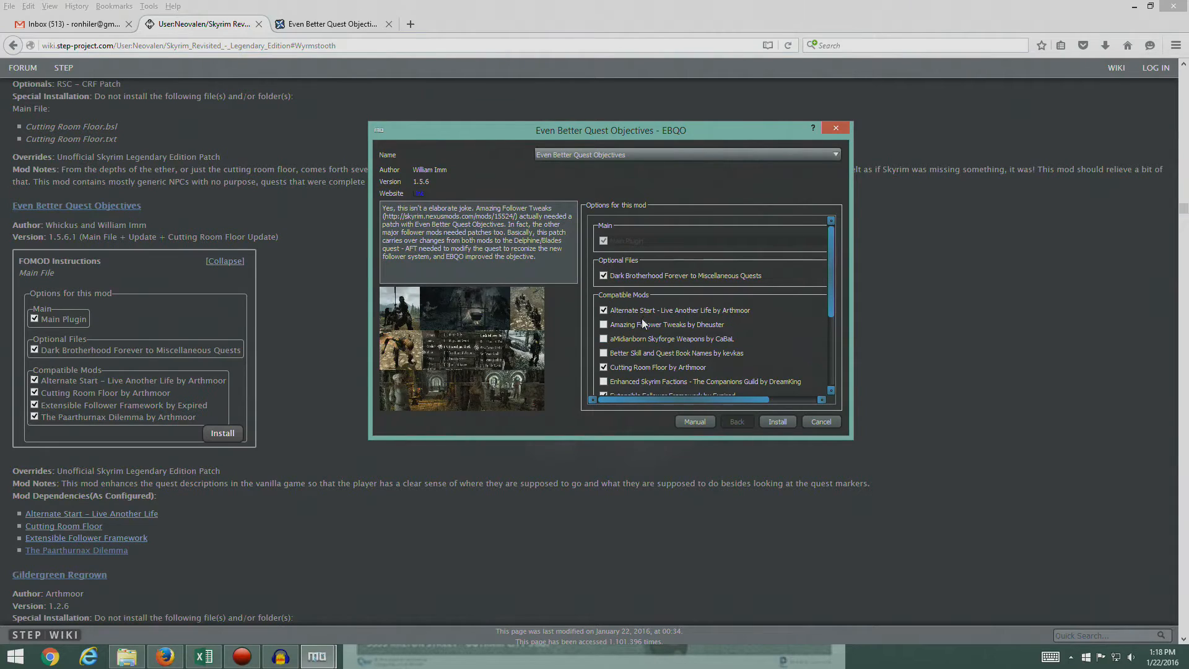
{"action": "mouse_move", "coordinate": [607, 366]}
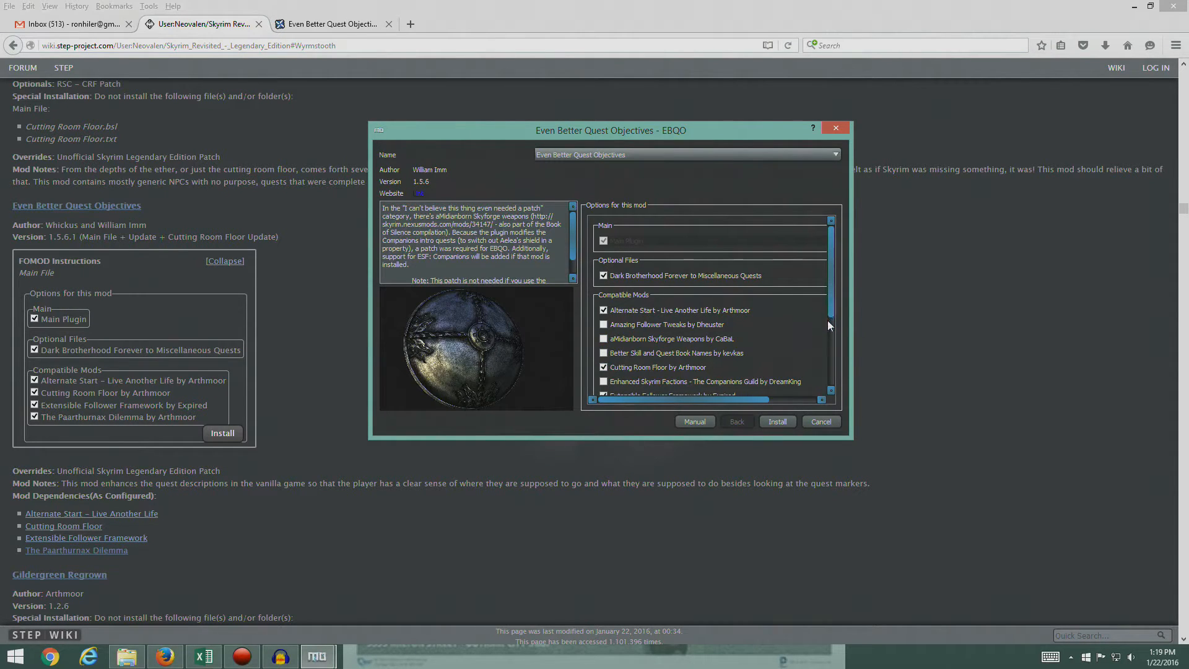
{"action": "left_click_drag", "start_coordinate": [830, 306], "coordinate": [815, 363]}
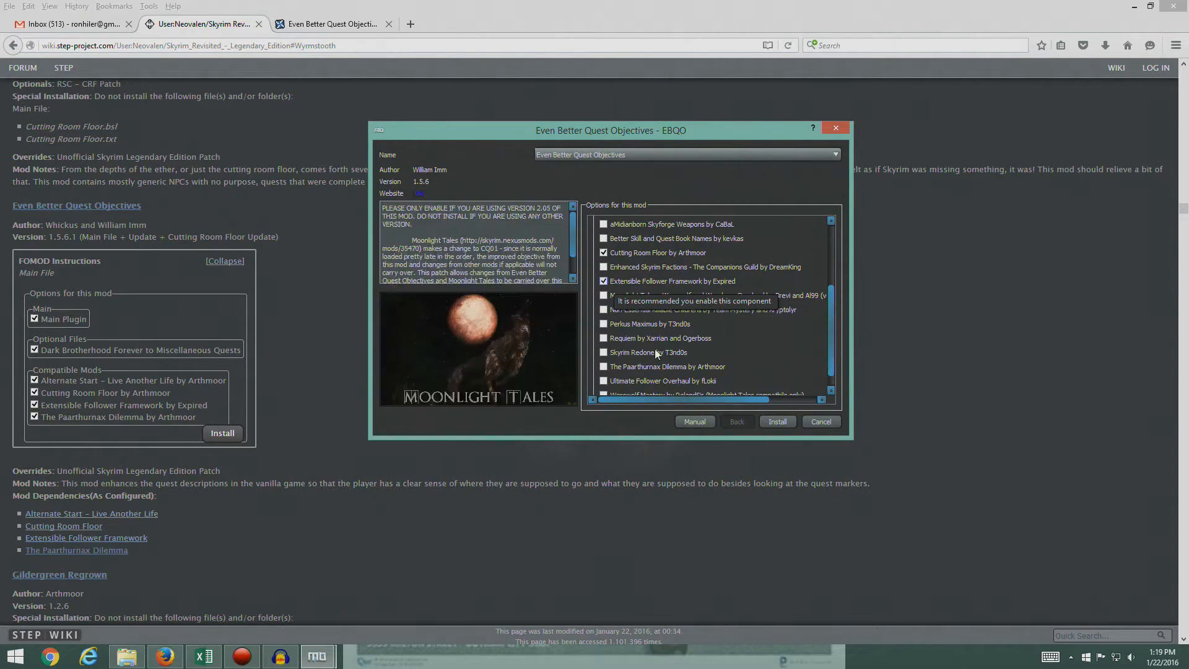
{"action": "left_click", "coordinate": [603, 369]}
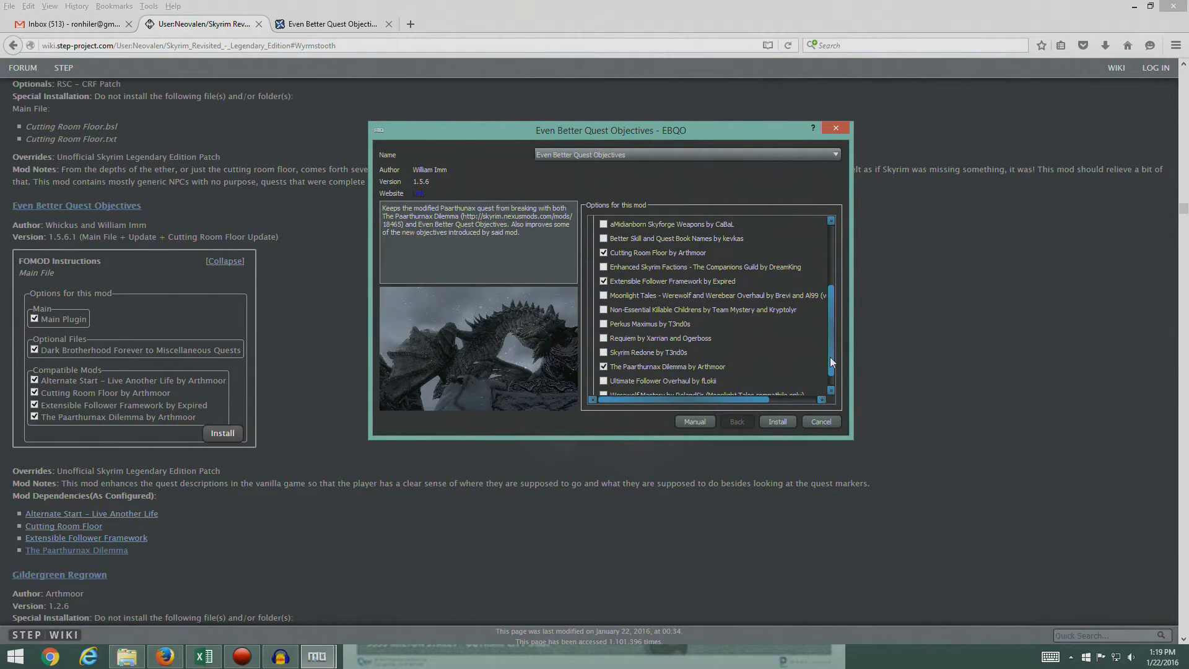
{"action": "left_click_drag", "start_coordinate": [832, 356], "coordinate": [820, 287]}
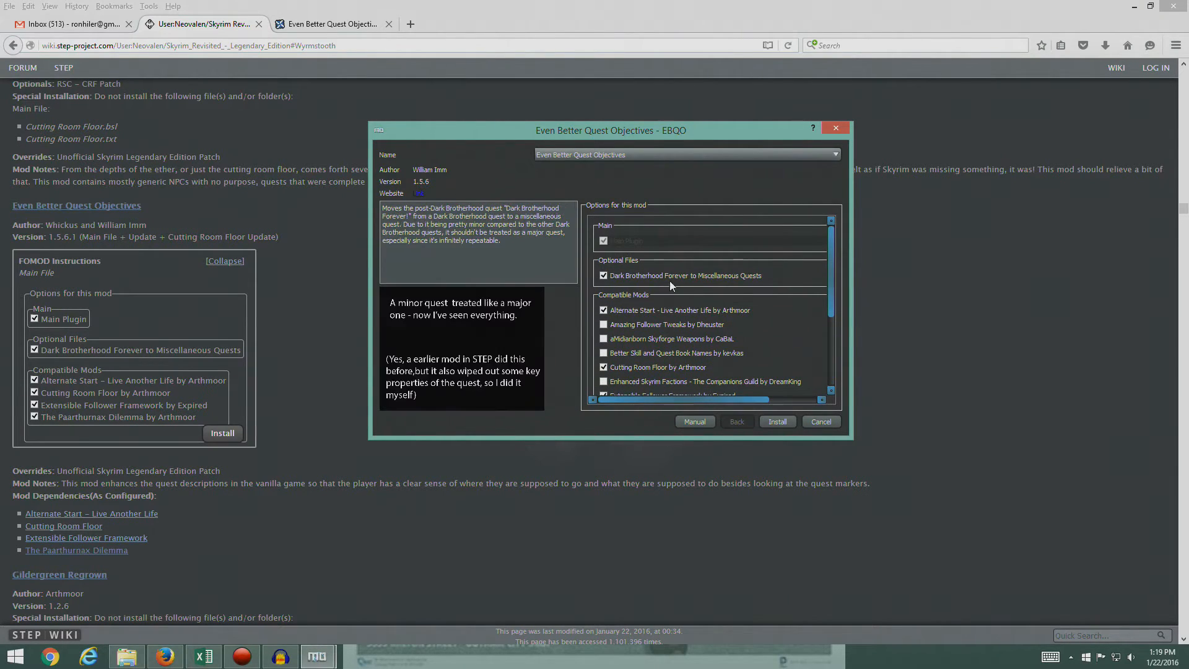
{"action": "mouse_move", "coordinate": [618, 242]}
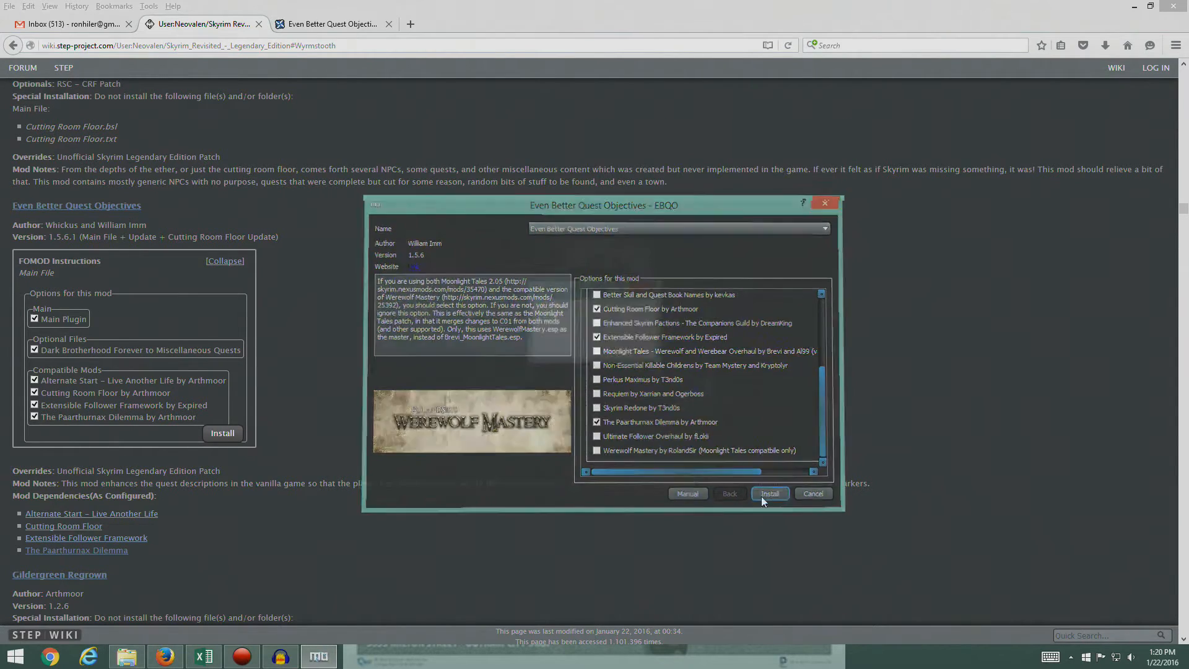
{"action": "left_click", "coordinate": [760, 496]}
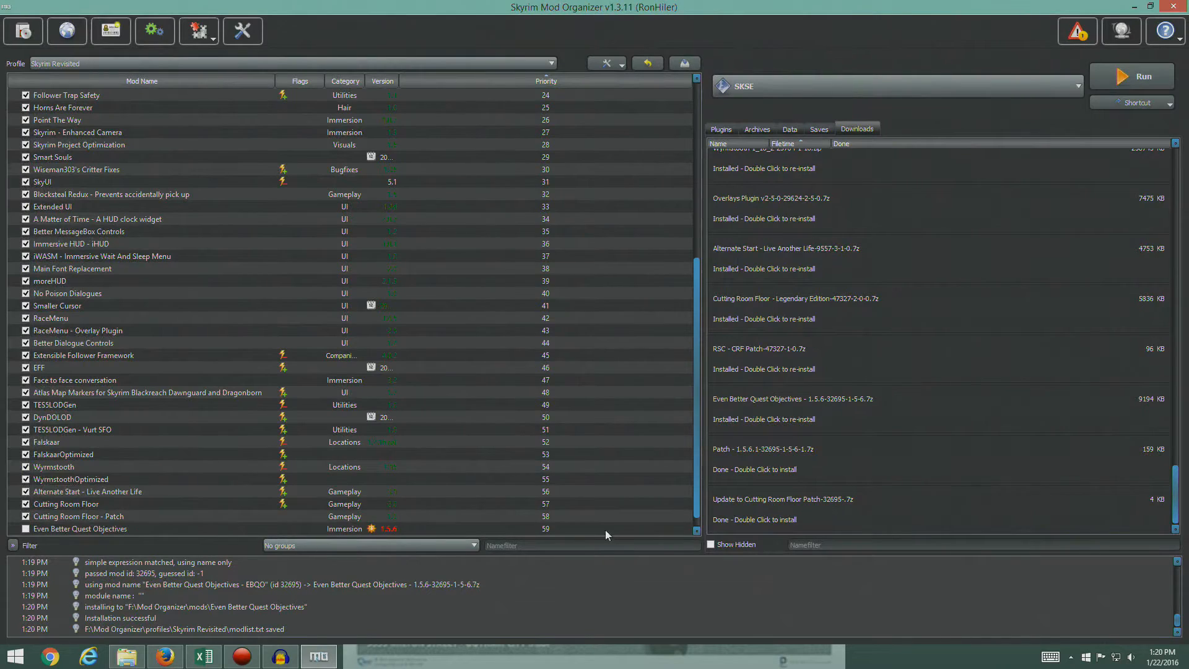
- Enable the Even Better Quest Objectives mod and inspect its plugins and their flags in the plugin list
{"action": "scroll", "coordinate": [477, 389], "scroll_direction": "down", "scroll_amount": 1}
{"action": "left_click", "coordinate": [722, 129]}
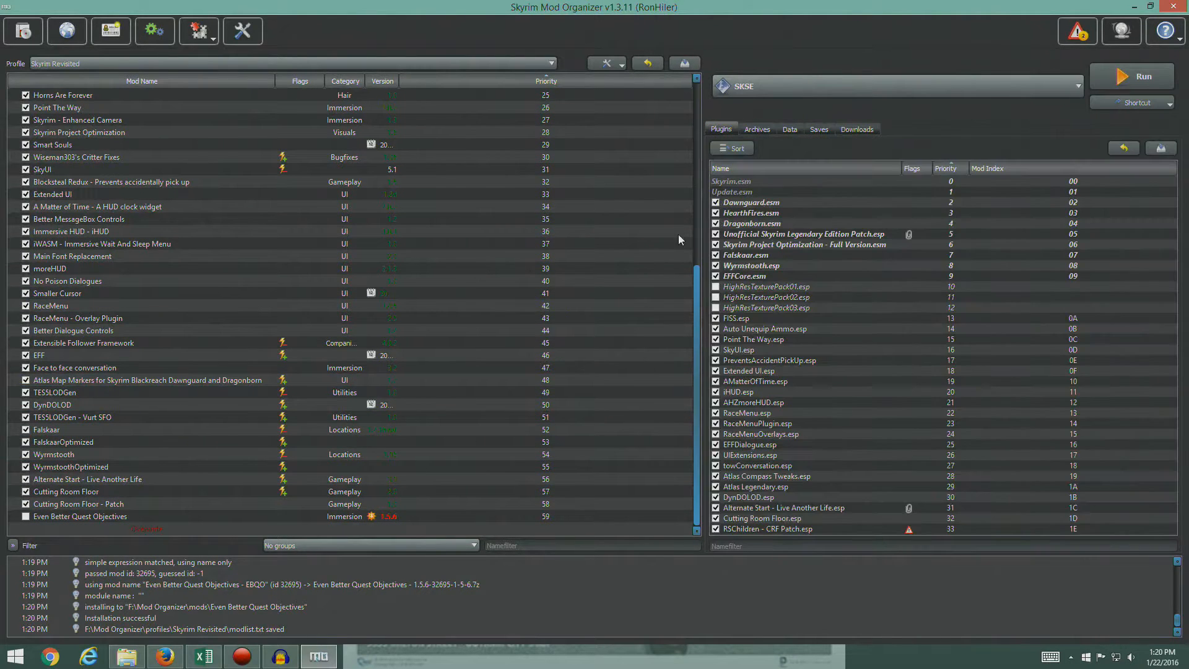
{"action": "left_click", "coordinate": [29, 521]}
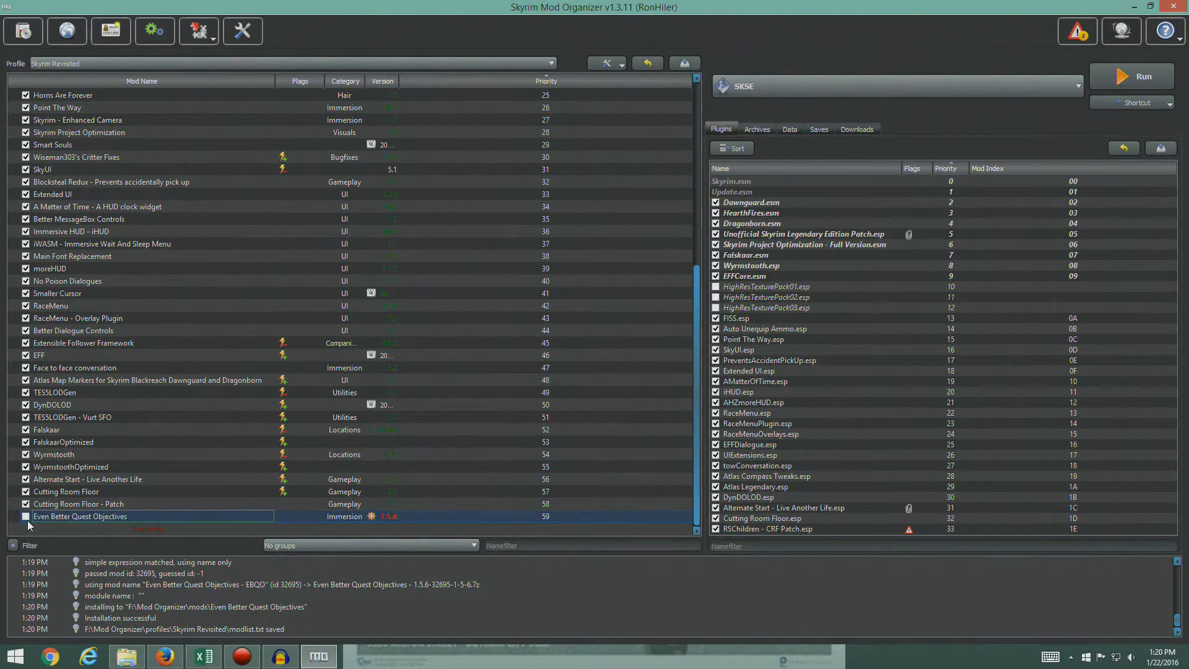
{"action": "left_click", "coordinate": [26, 518]}
{"action": "scroll", "coordinate": [807, 432], "scroll_direction": "down", "scroll_amount": 2}
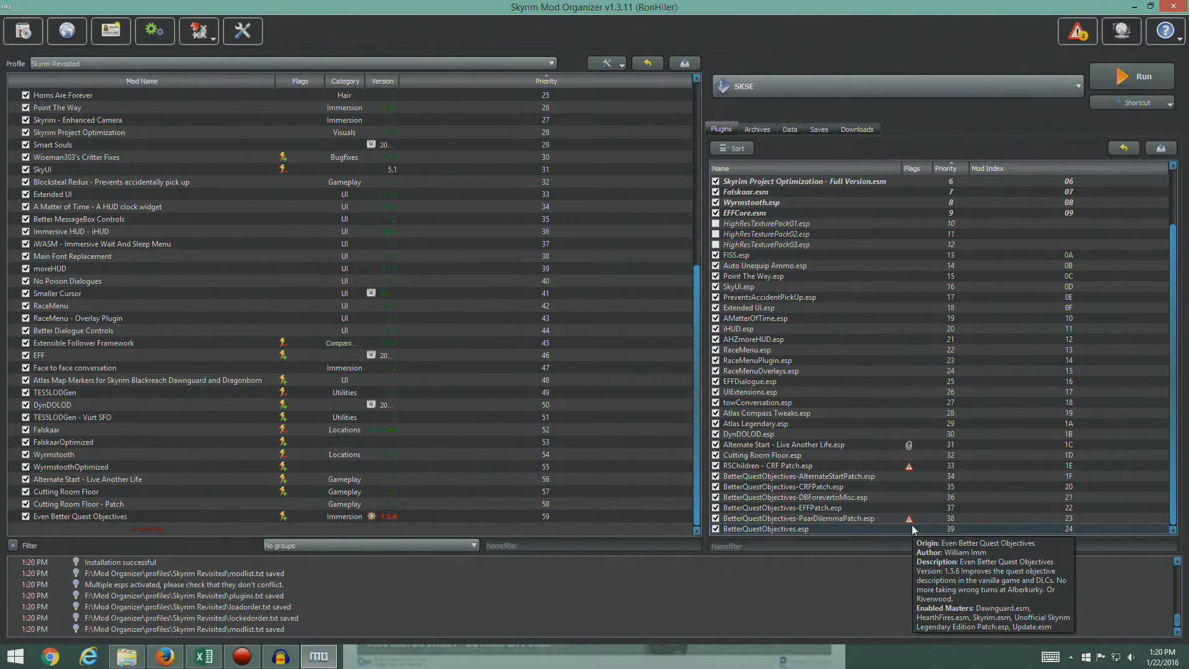
{"action": "mouse_move", "coordinate": [909, 523]}
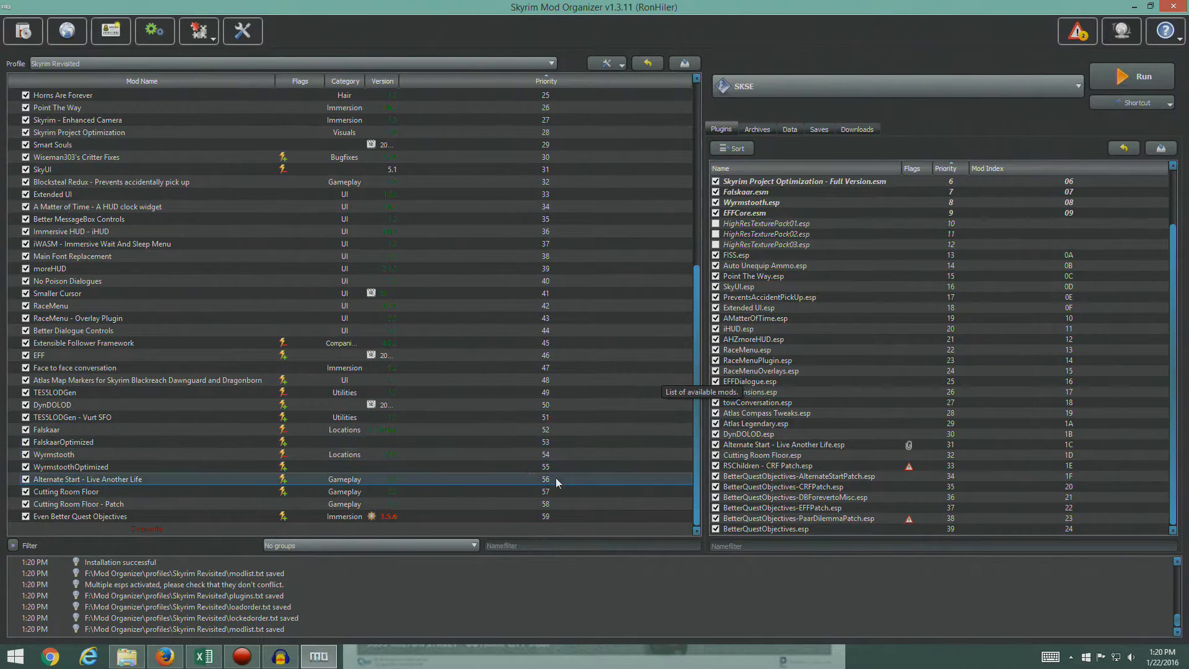
{"action": "left_click", "coordinate": [389, 519]}
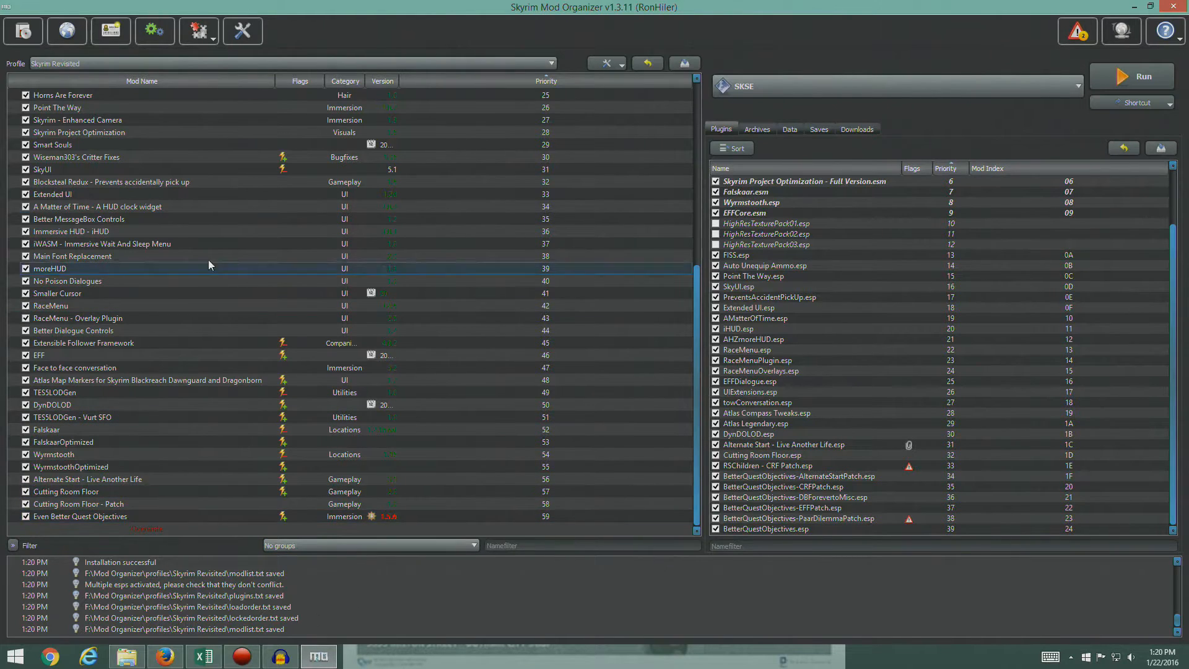
- Install Patch 1.5.6.1 manually, merging it into the existing Even Better Quest Objectives mod, and check the plugin list
{"action": "left_click", "coordinate": [853, 130]}
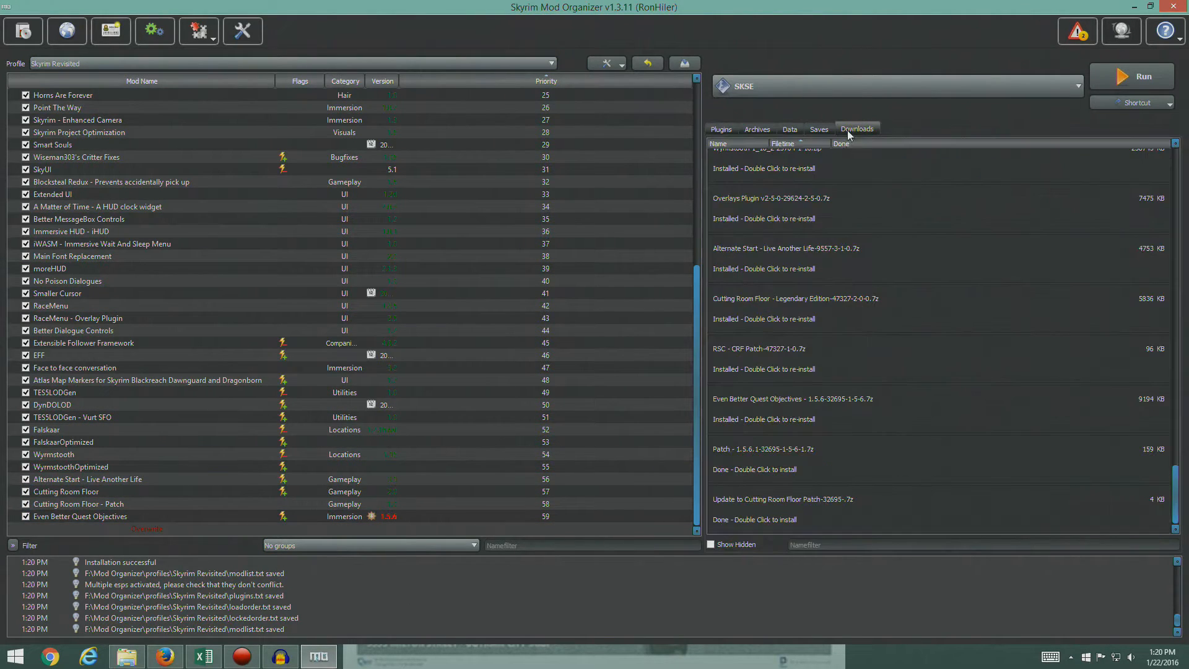
{"action": "double_click", "coordinate": [764, 458]}
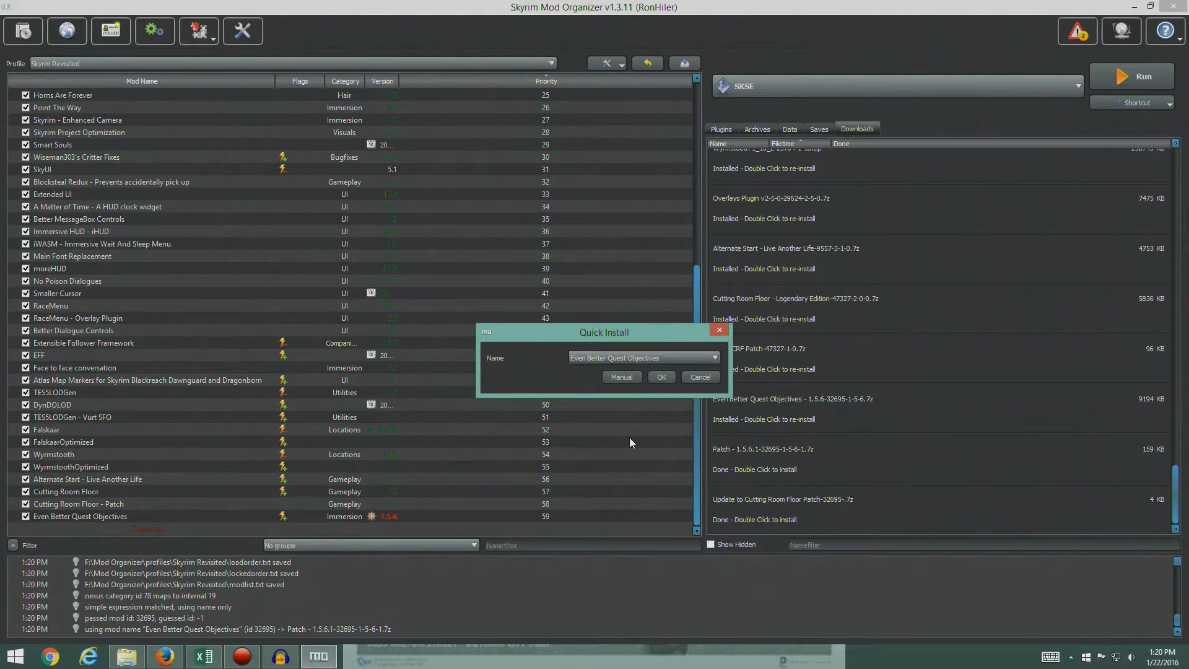
{"action": "left_click", "coordinate": [621, 377]}
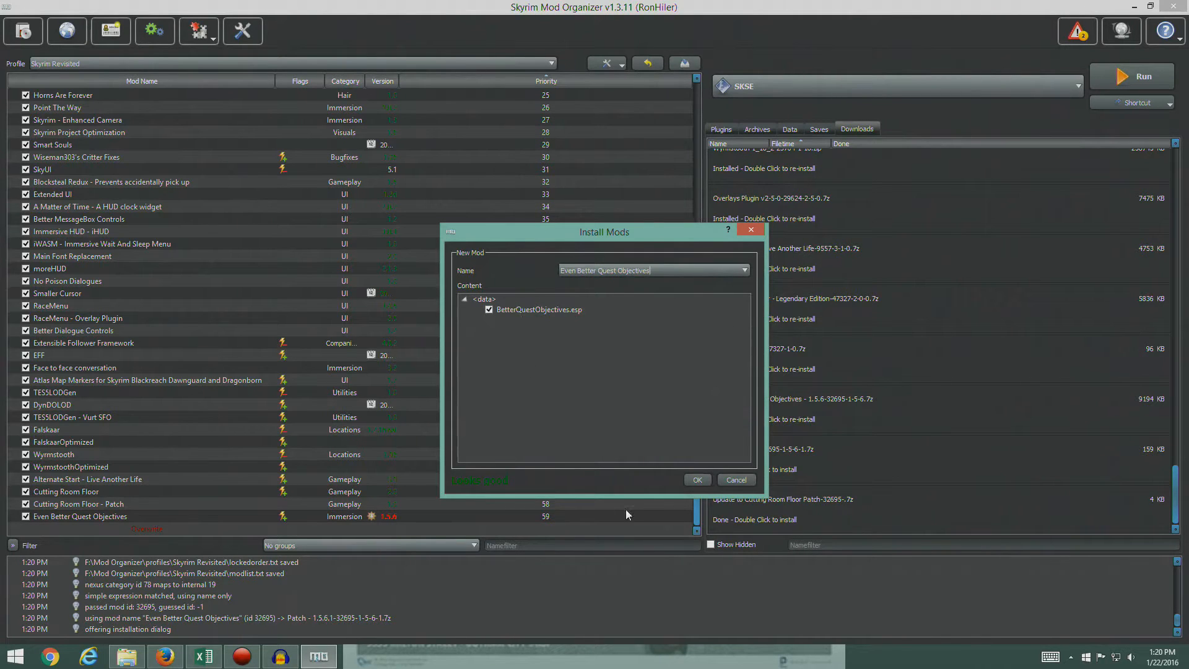
{"action": "left_click", "coordinate": [697, 480]}
{"action": "left_click", "coordinate": [552, 396]}
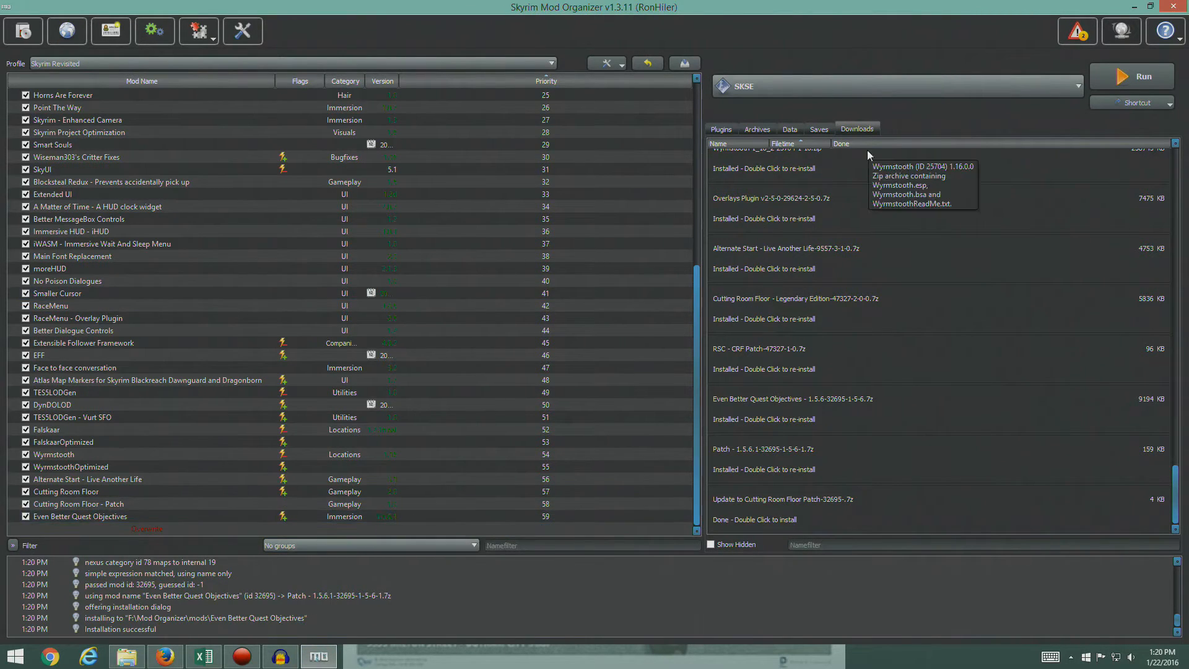
{"action": "left_click", "coordinate": [721, 129]}
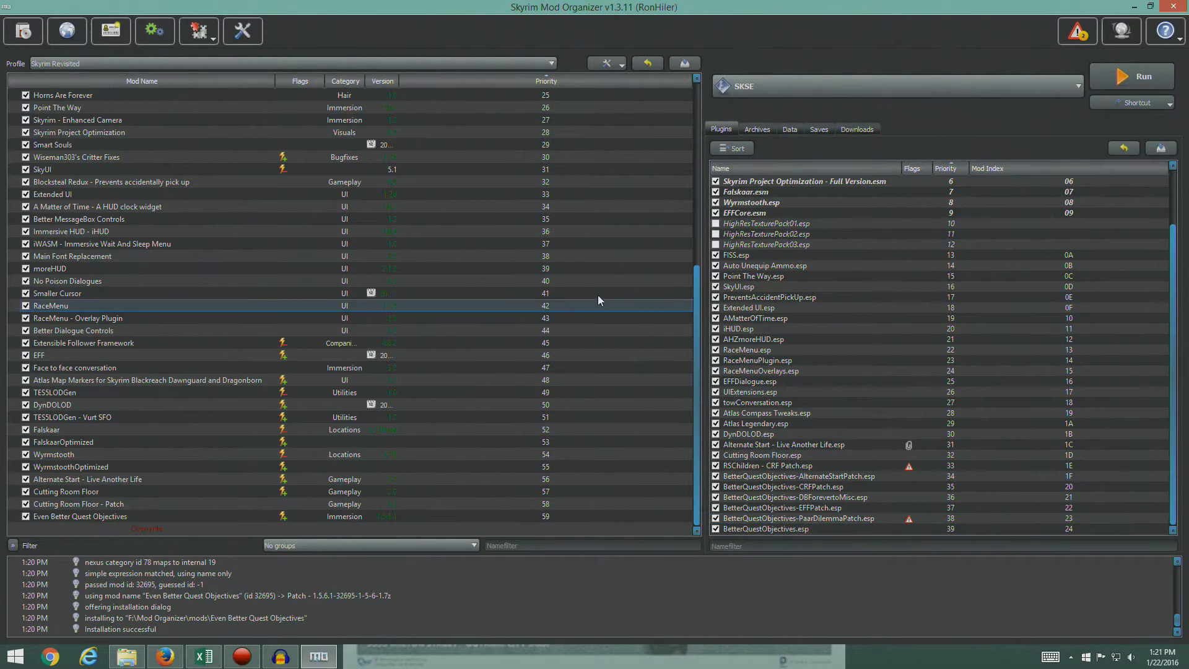
{"action": "left_click", "coordinate": [856, 129]}
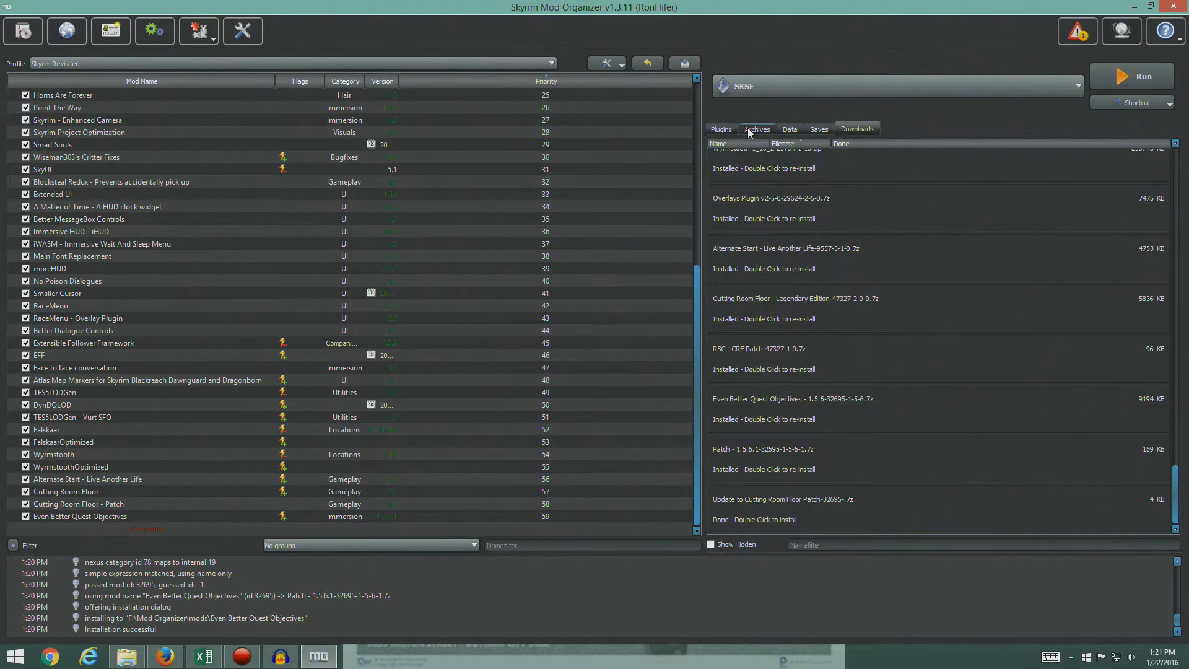
{"action": "left_click", "coordinate": [722, 129]}
- Install the Update to Cutting Room Floor Patch manually, merging it into the existing Even Better Quest Objectives mod
{"action": "left_click", "coordinate": [853, 130]}
{"action": "double_click", "coordinate": [764, 507]}
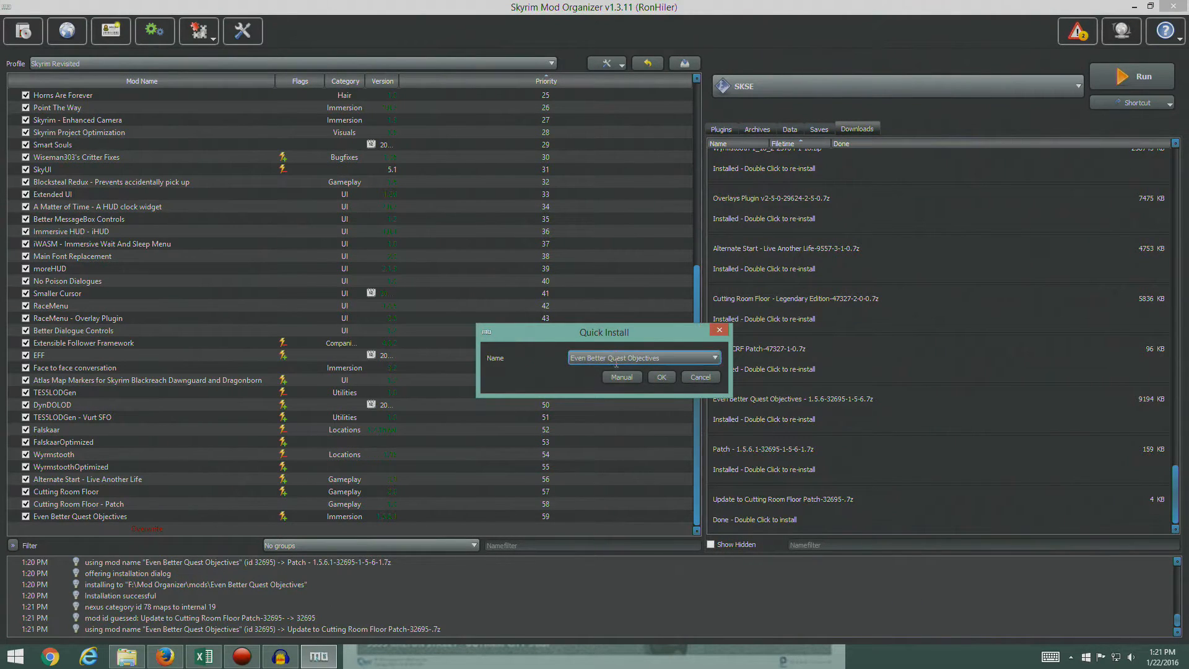
{"action": "left_click", "coordinate": [622, 377]}
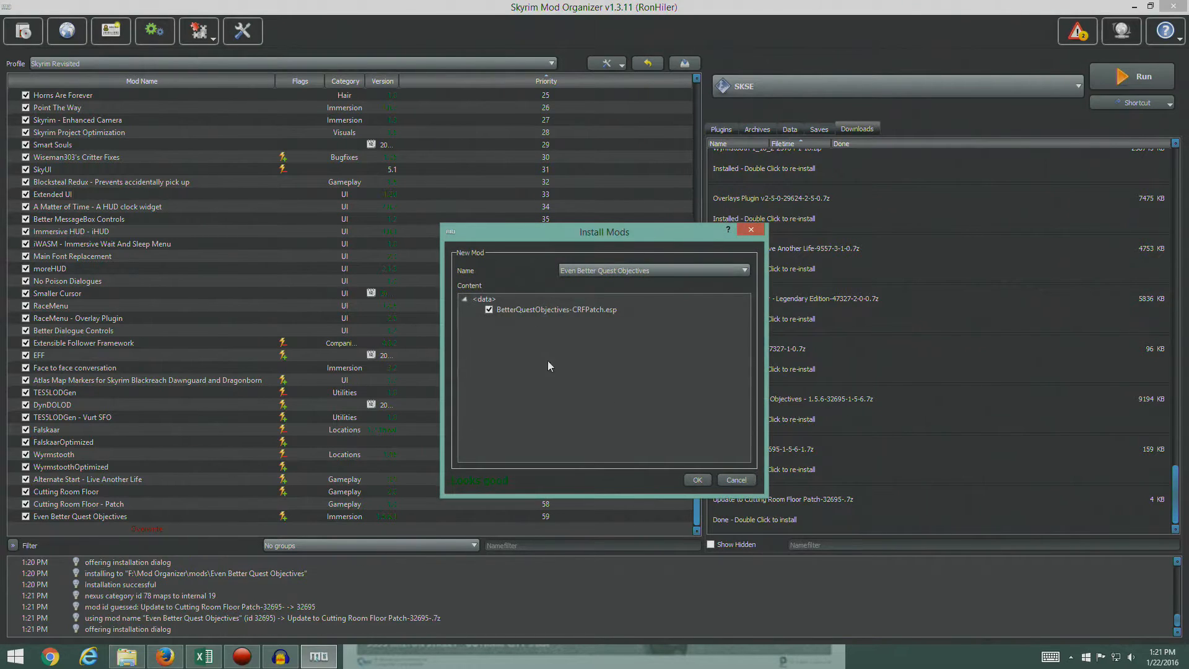
{"action": "left_click", "coordinate": [693, 481]}
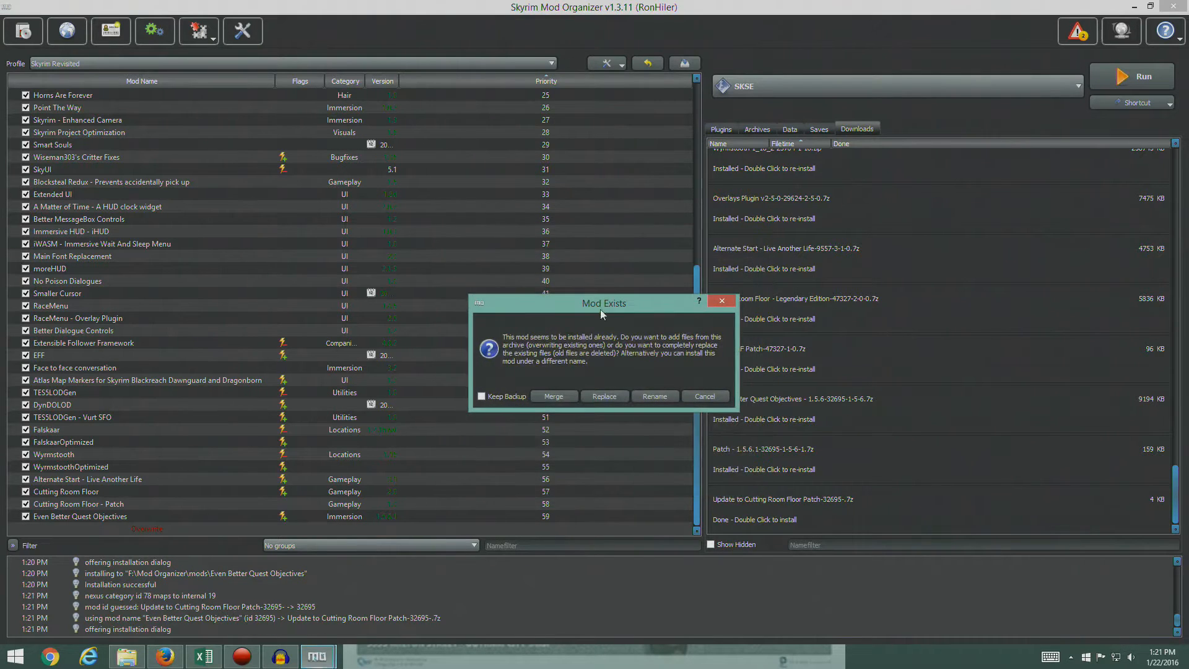
{"action": "left_click", "coordinate": [553, 399]}
{"action": "left_click", "coordinate": [582, 477]}
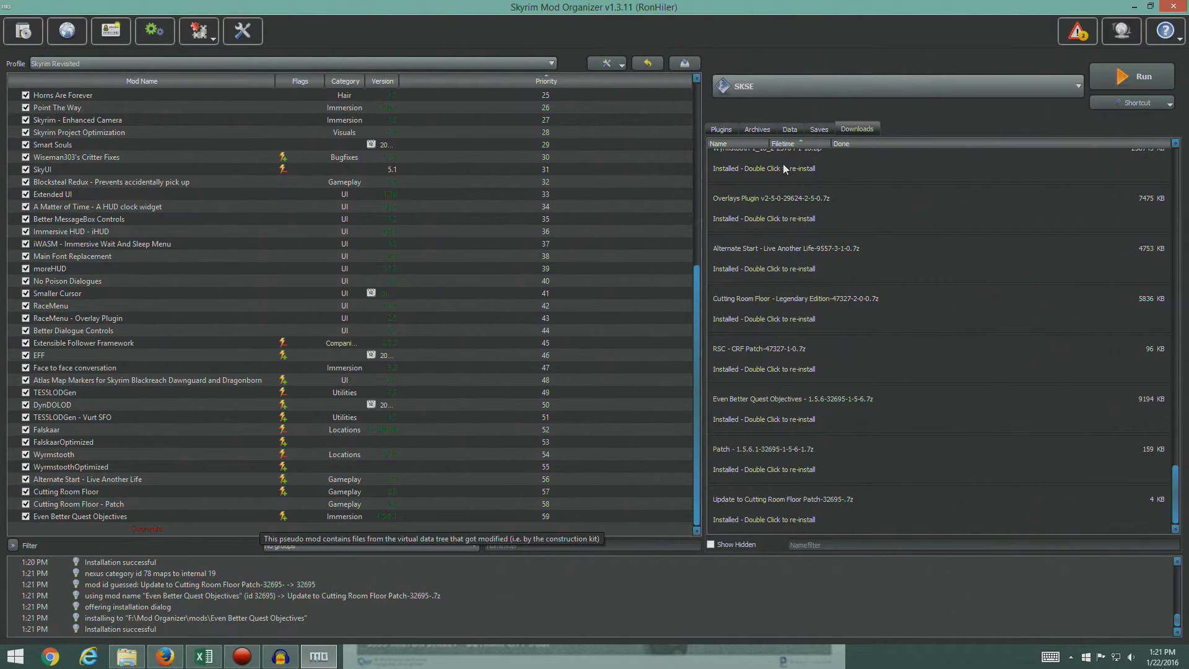
- Check the plugin list, switch to Firefox, open Gildergreen Regrown from the STEP guide, and close the Even Better Quest Objectives page
{"action": "left_click", "coordinate": [727, 129]}
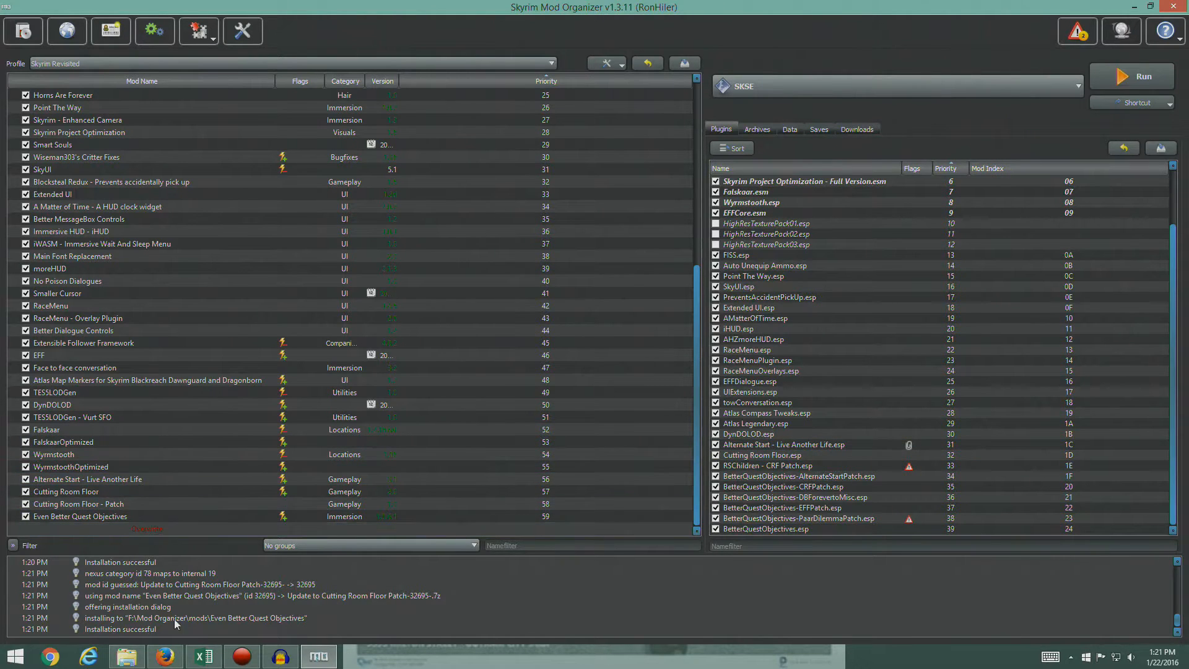
{"action": "left_click", "coordinate": [166, 659]}
{"action": "scroll", "coordinate": [343, 406], "scroll_direction": "down", "scroll_amount": 6}
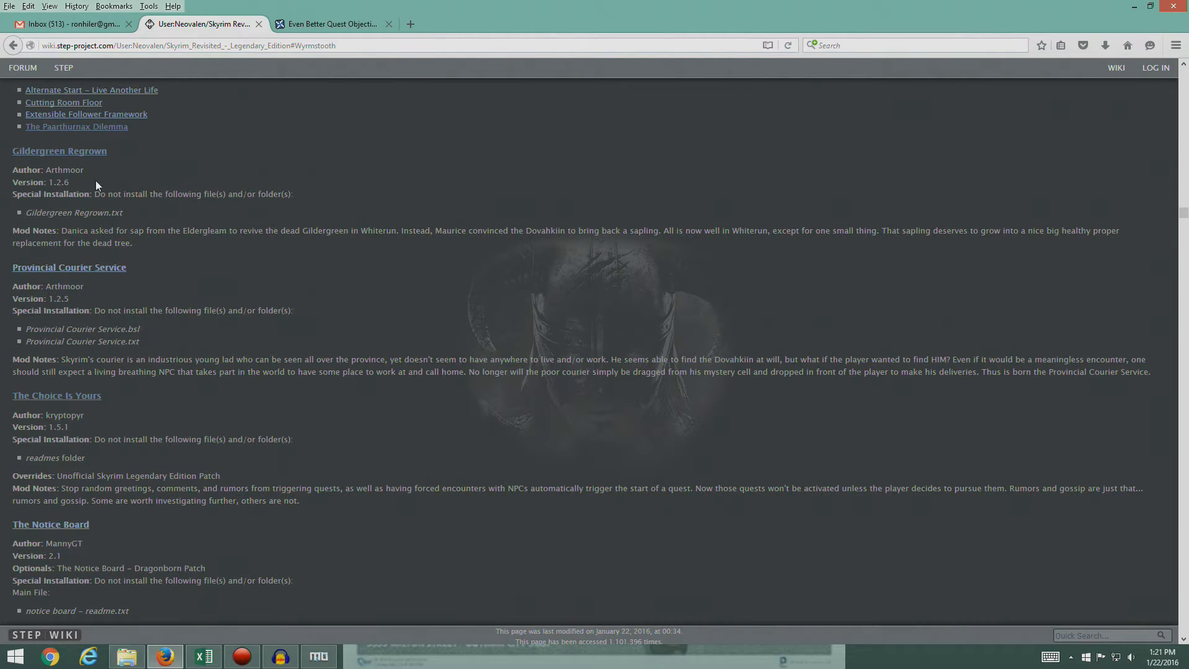
{"action": "scroll", "coordinate": [183, 268], "scroll_direction": "up", "scroll_amount": 2}
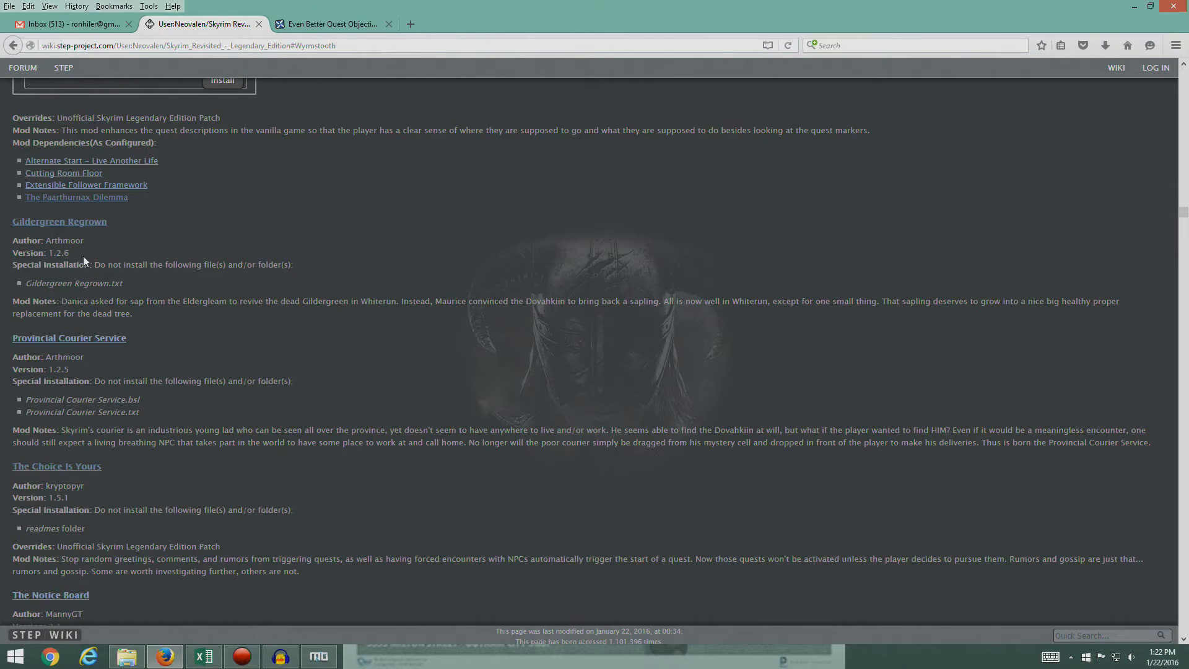
{"action": "left_click", "coordinate": [87, 223]}
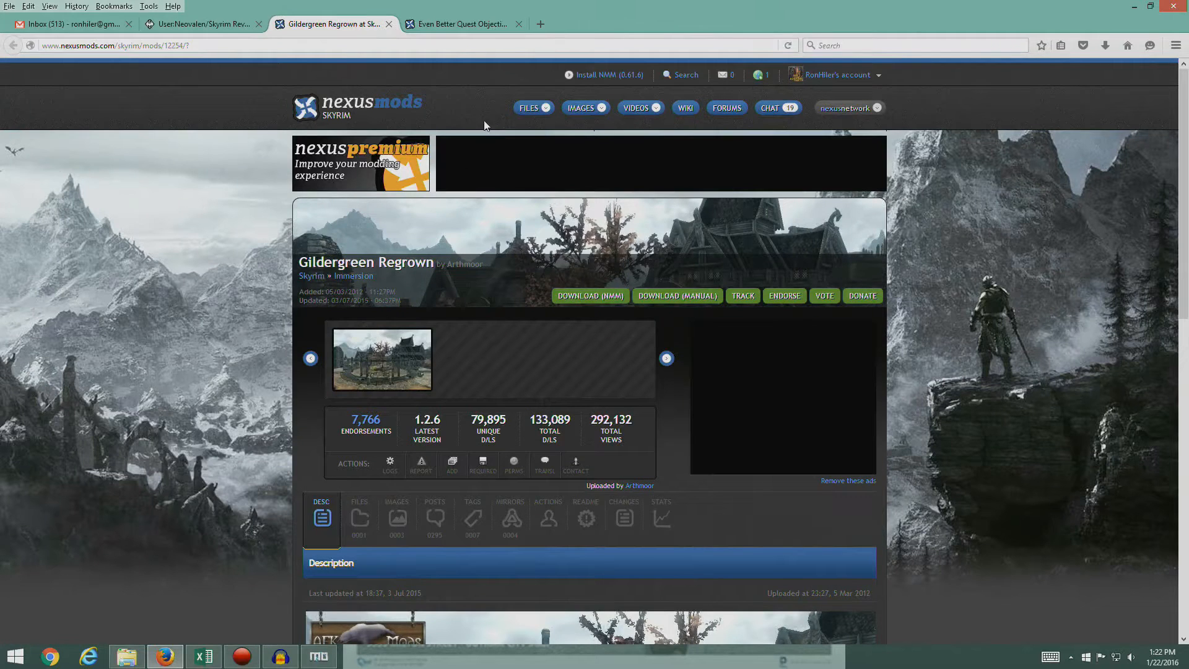
{"action": "left_click", "coordinate": [519, 24]}
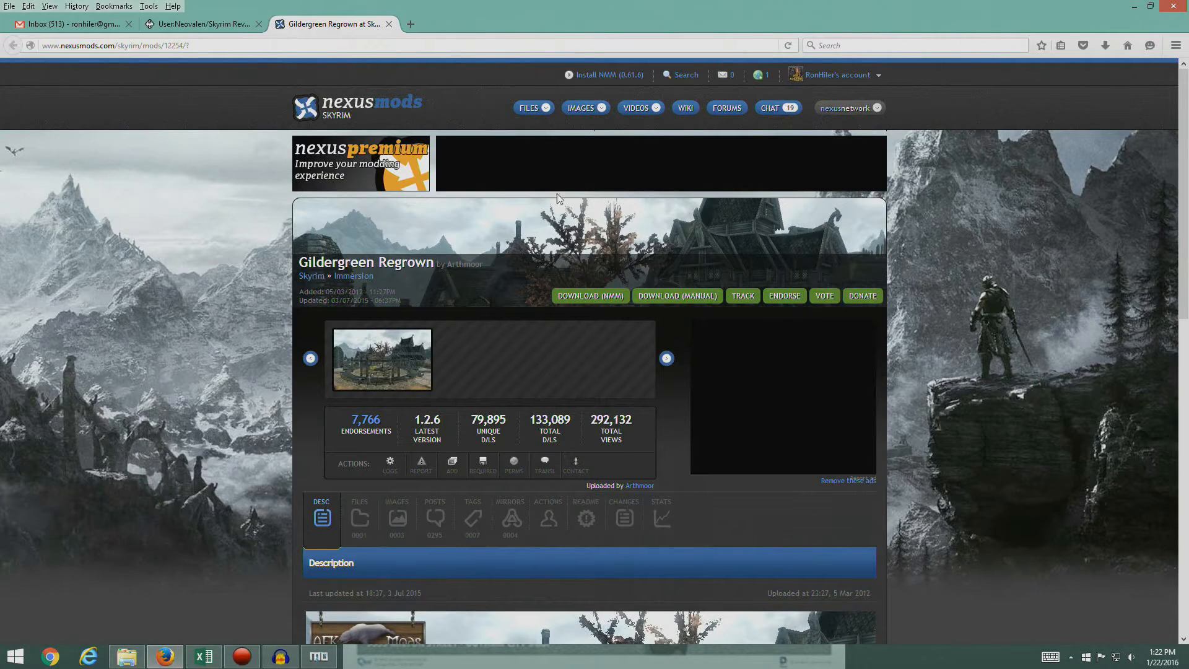
- Download the Gildergreen Regrown main file, version 1.2.6, through the mod manager from the mod's files section
{"action": "left_click", "coordinate": [365, 520]}
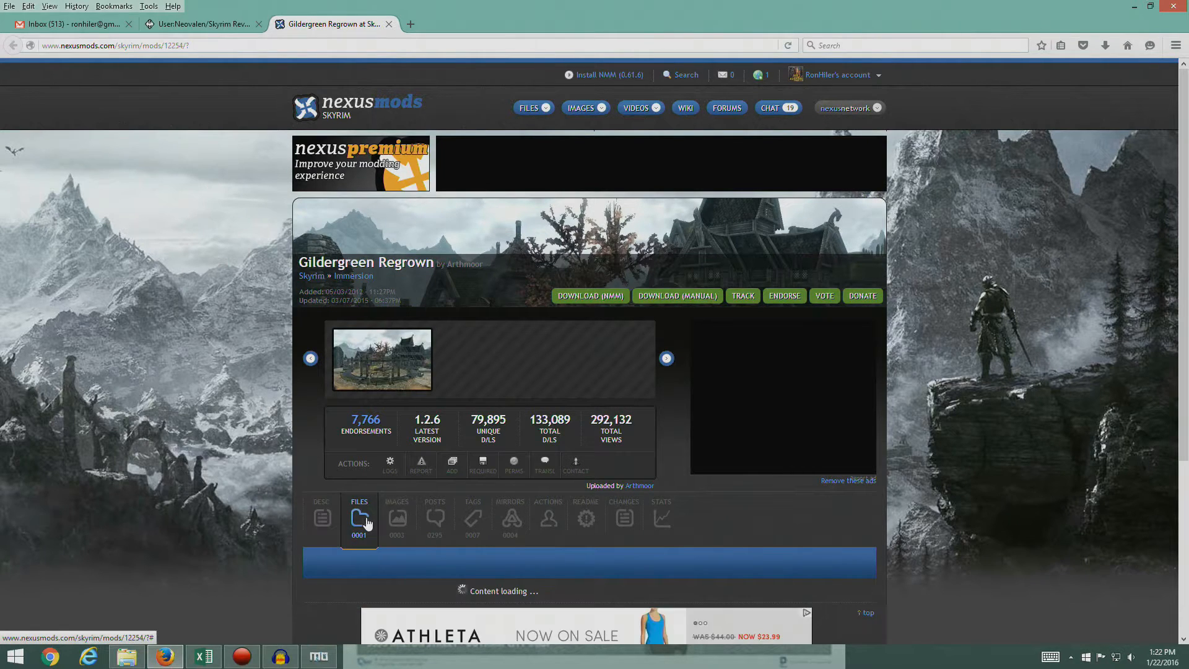
{"action": "scroll", "coordinate": [255, 425], "scroll_direction": "down", "scroll_amount": 5}
{"action": "left_click", "coordinate": [348, 322]}
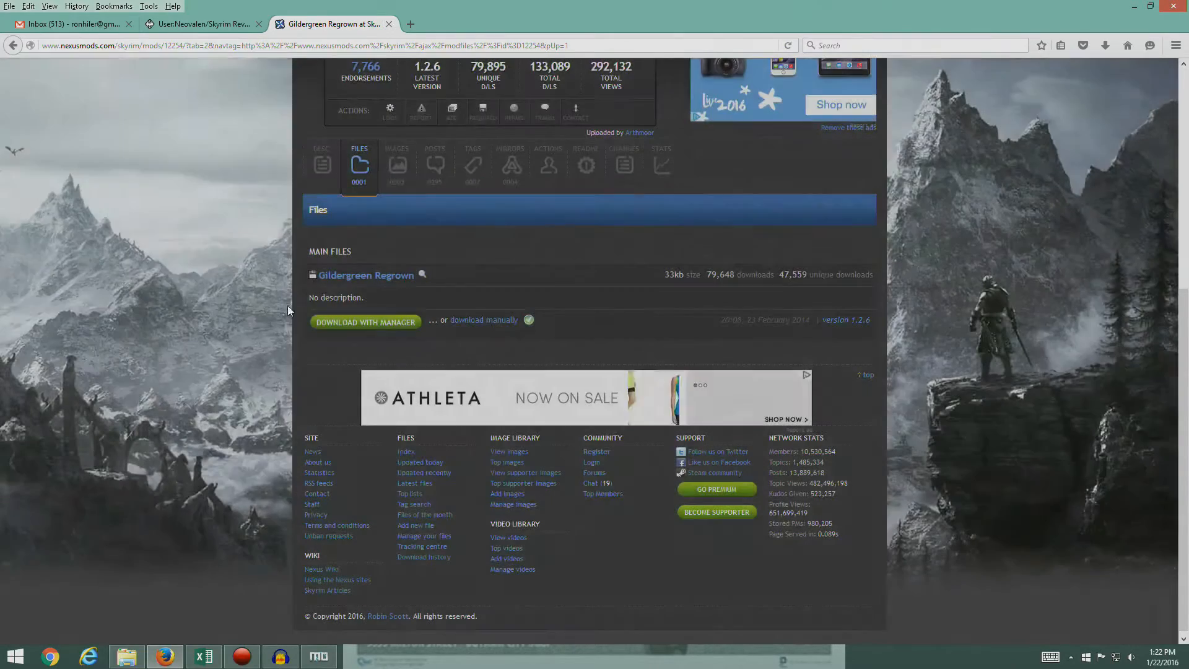
- In Mod Organizer, install Gildergreen Regrown manually without Gildergreen Regrown.txt, and close its Nexus page in Firefox
{"action": "left_click", "coordinate": [318, 659]}
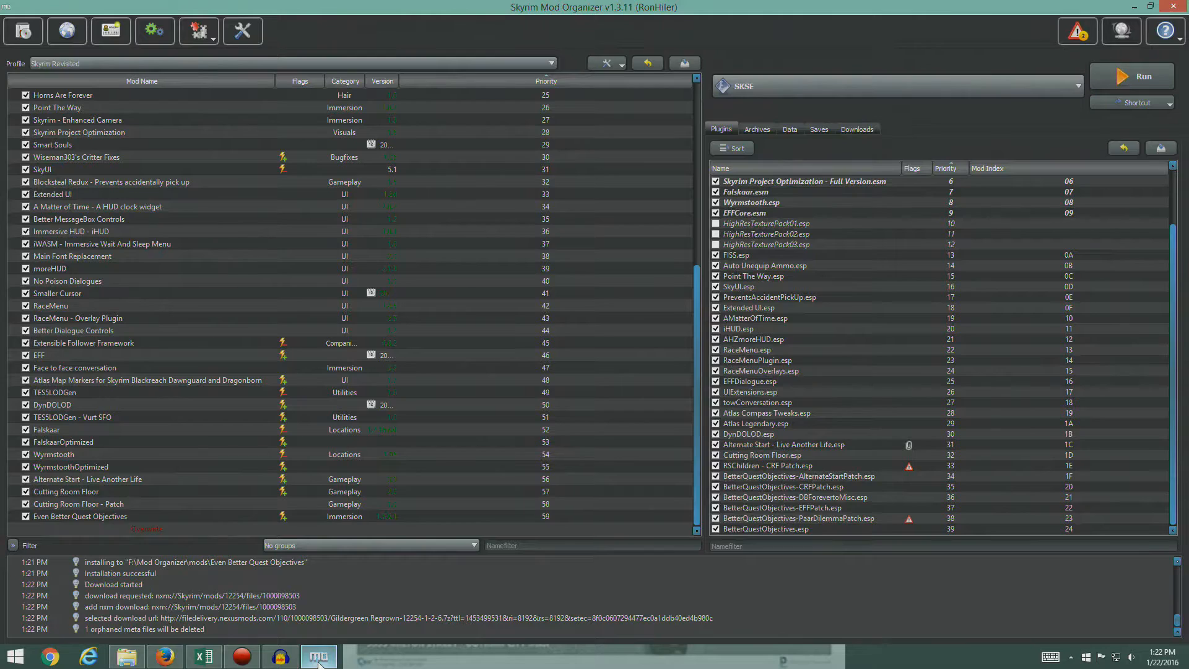
{"action": "left_click", "coordinate": [854, 129]}
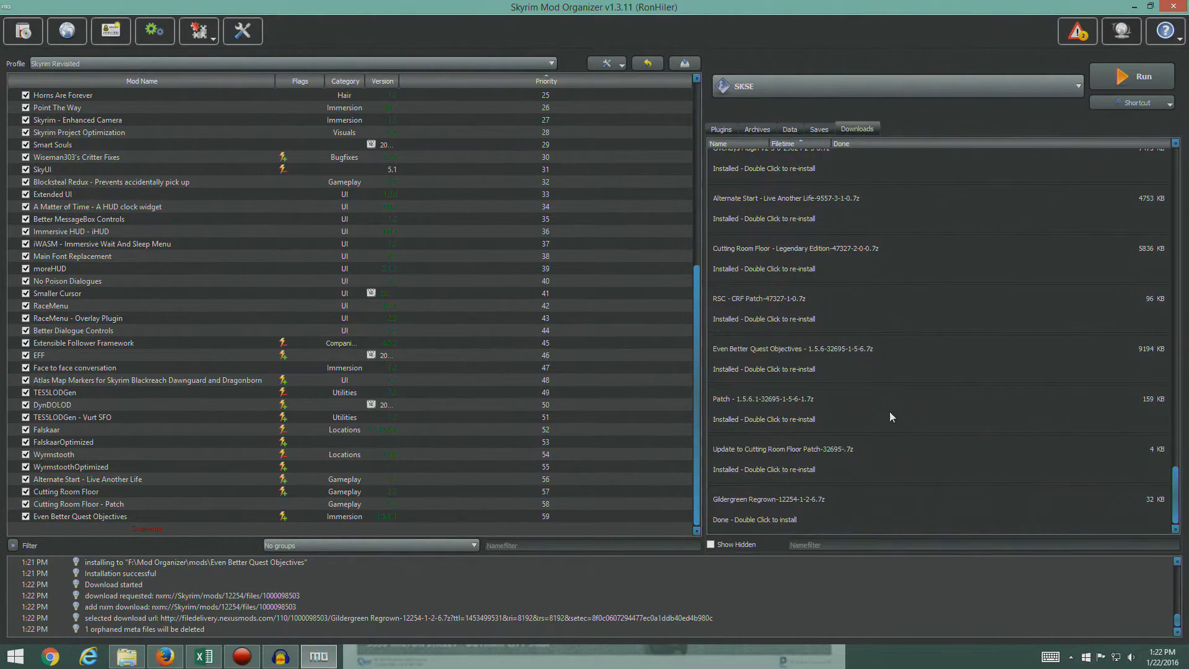
{"action": "double_click", "coordinate": [769, 509]}
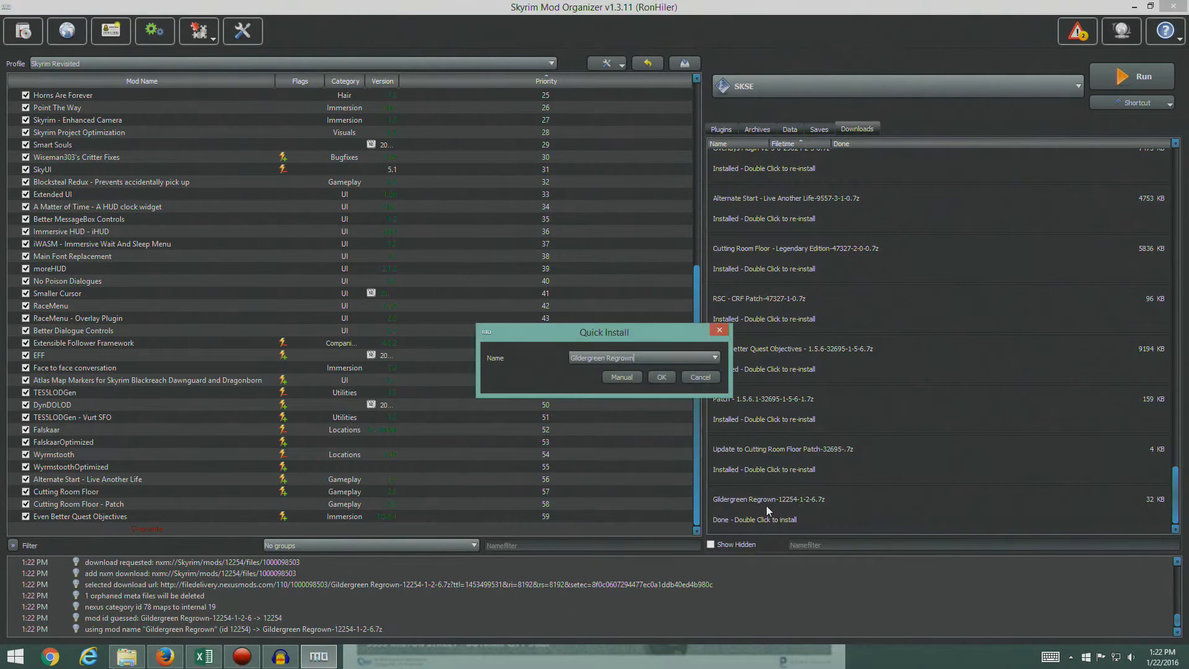
{"action": "left_click", "coordinate": [622, 377]}
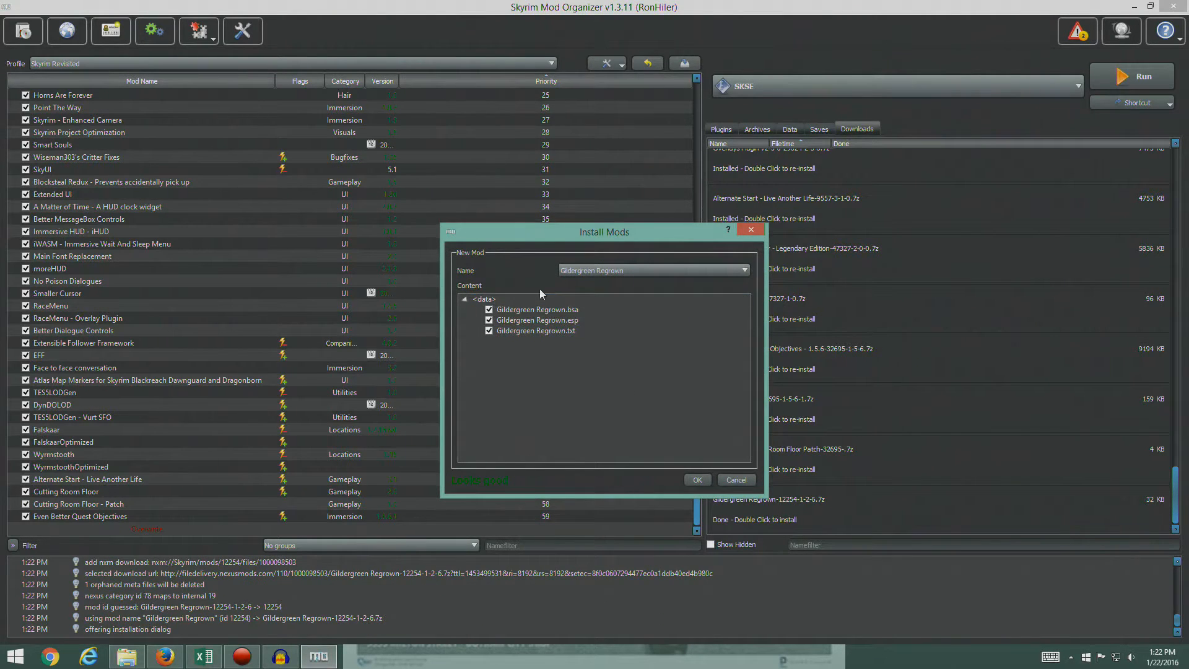
{"action": "left_click", "coordinate": [178, 660]}
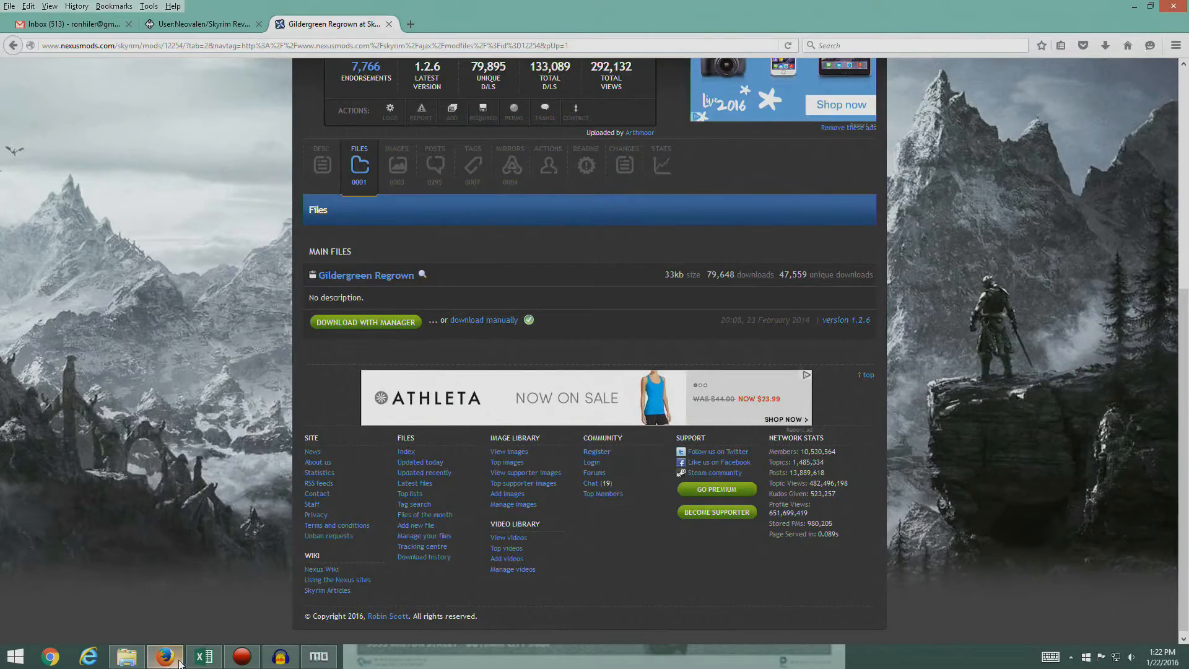
{"action": "left_click", "coordinate": [389, 23]}
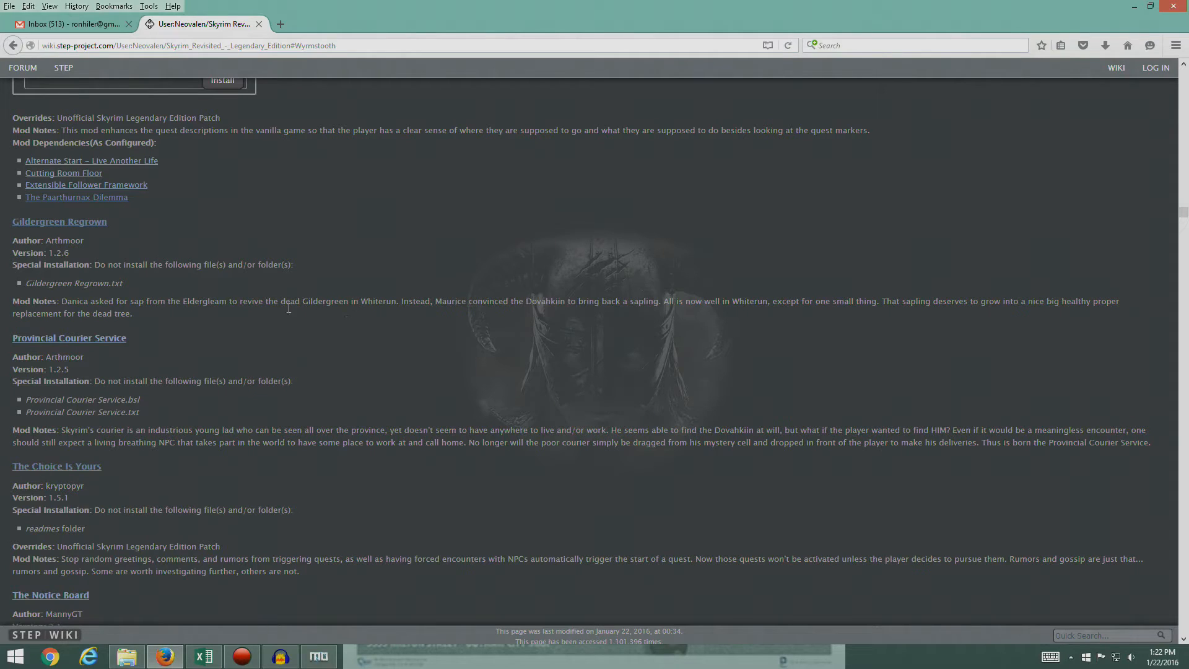
{"action": "left_click", "coordinate": [319, 656]}
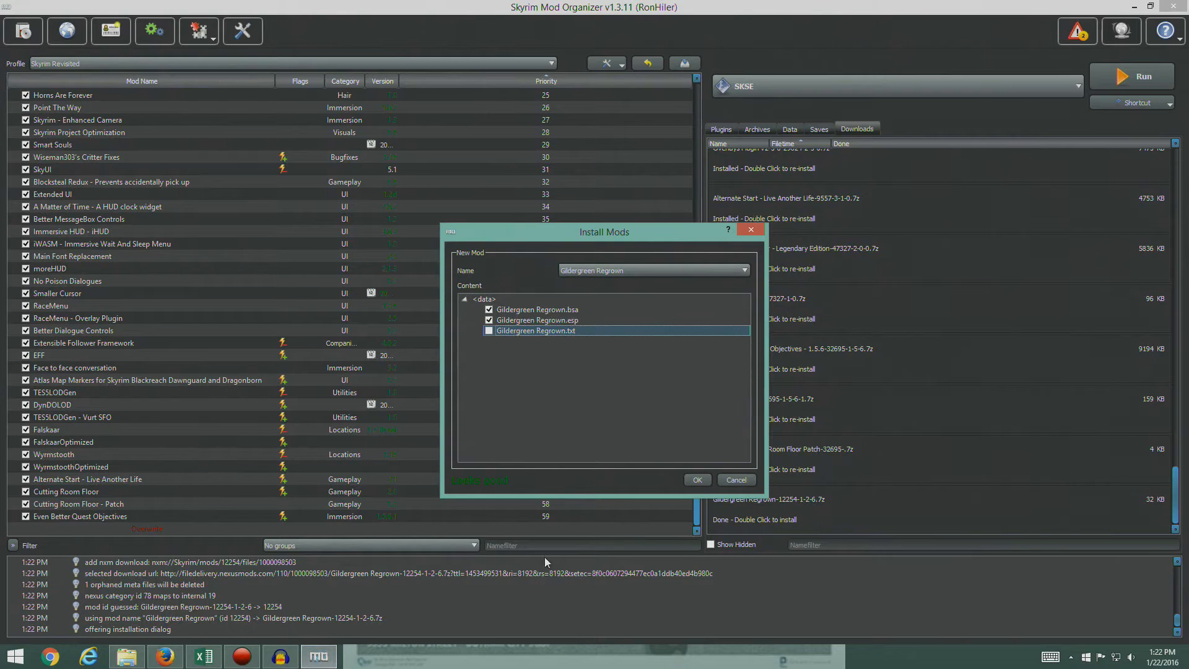
{"action": "left_click", "coordinate": [694, 480]}
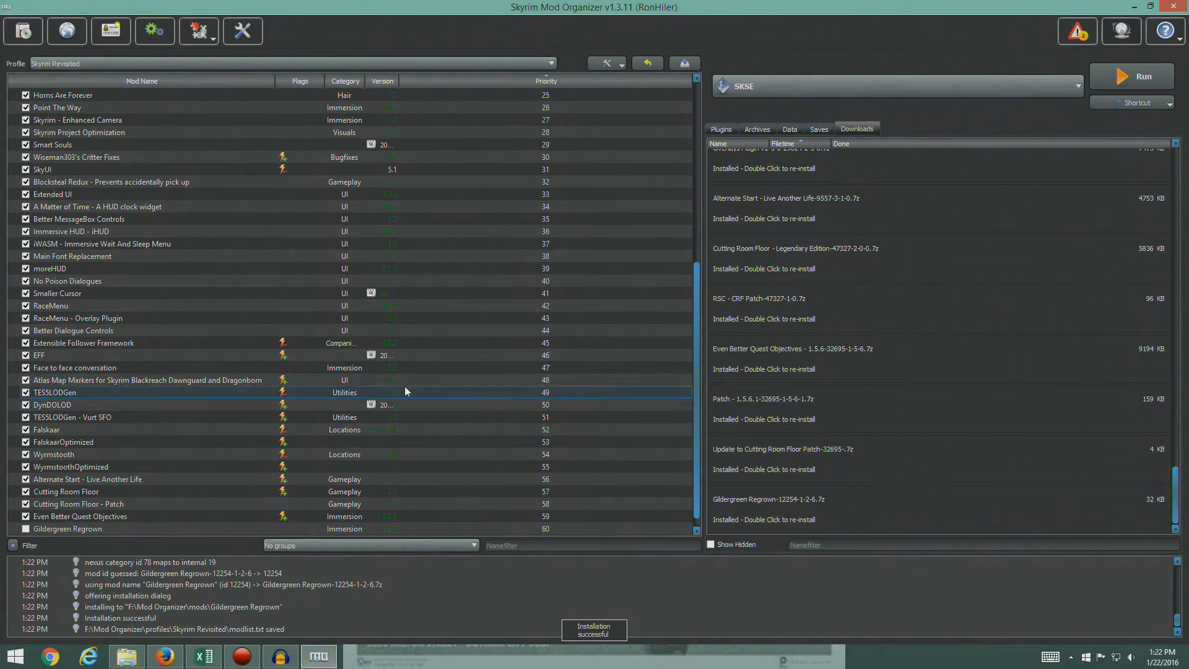
- Enable the Gildergreen Regrown mod and check its plugin's priority and mod index in the plugin list
{"action": "left_click", "coordinate": [721, 130]}
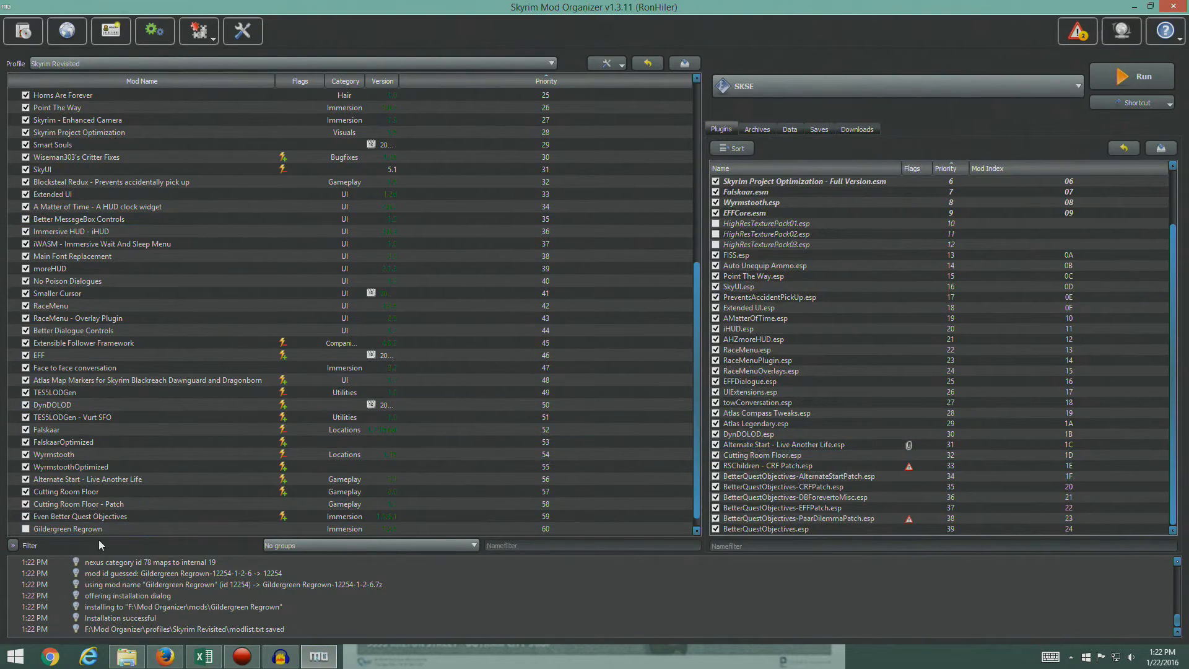
{"action": "left_click", "coordinate": [43, 531]}
{"action": "left_click", "coordinate": [26, 529]}
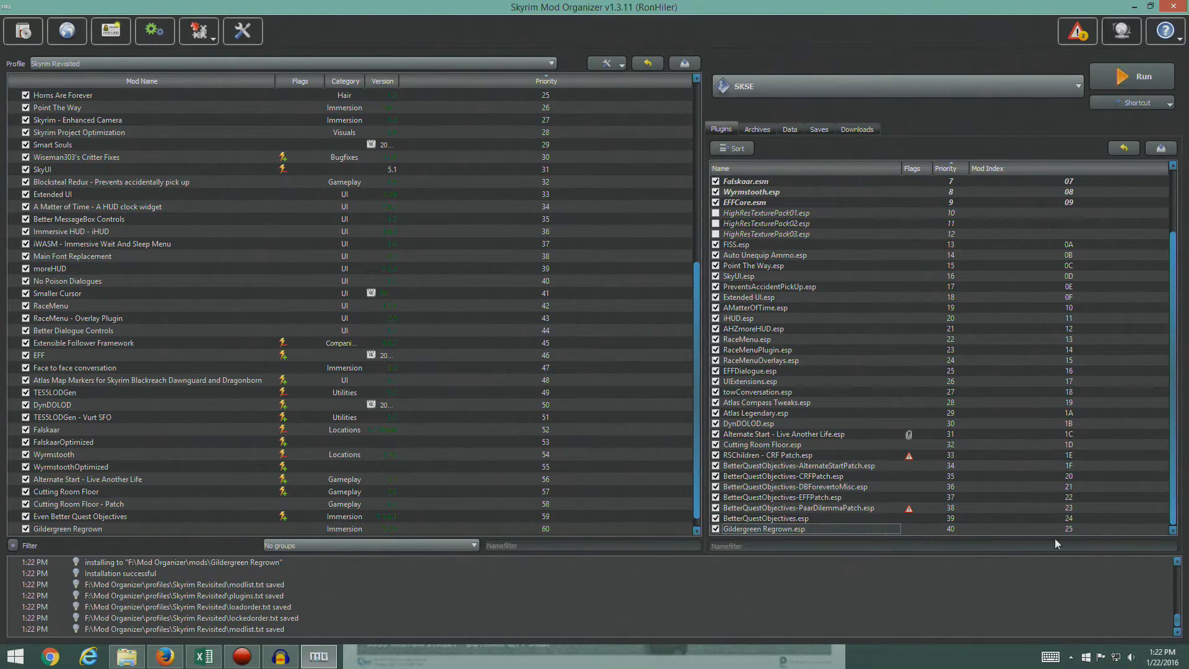
{"action": "mouse_move", "coordinate": [1082, 531]}
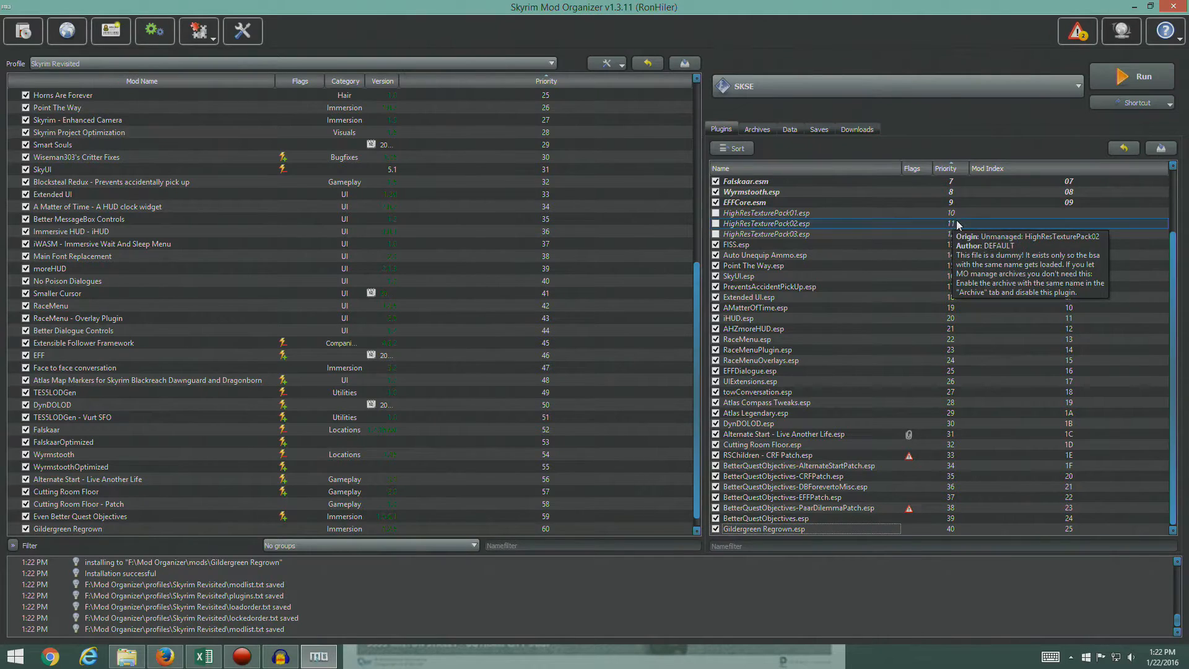
{"action": "mouse_move", "coordinate": [970, 527]}
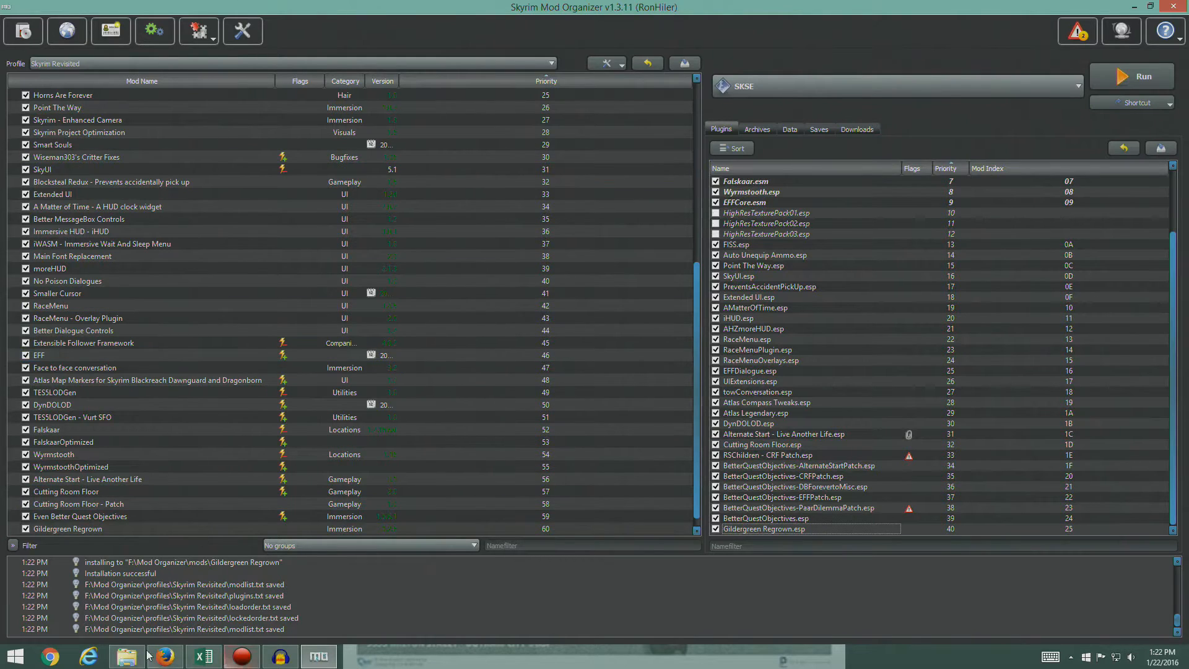
- Switch to Firefox, open Provincial Courier Service from the STEP guide, and download its version 1.2.5 main file through the mod manager
{"action": "left_click", "coordinate": [165, 657]}
{"action": "scroll", "coordinate": [157, 303], "scroll_direction": "down", "scroll_amount": 3}
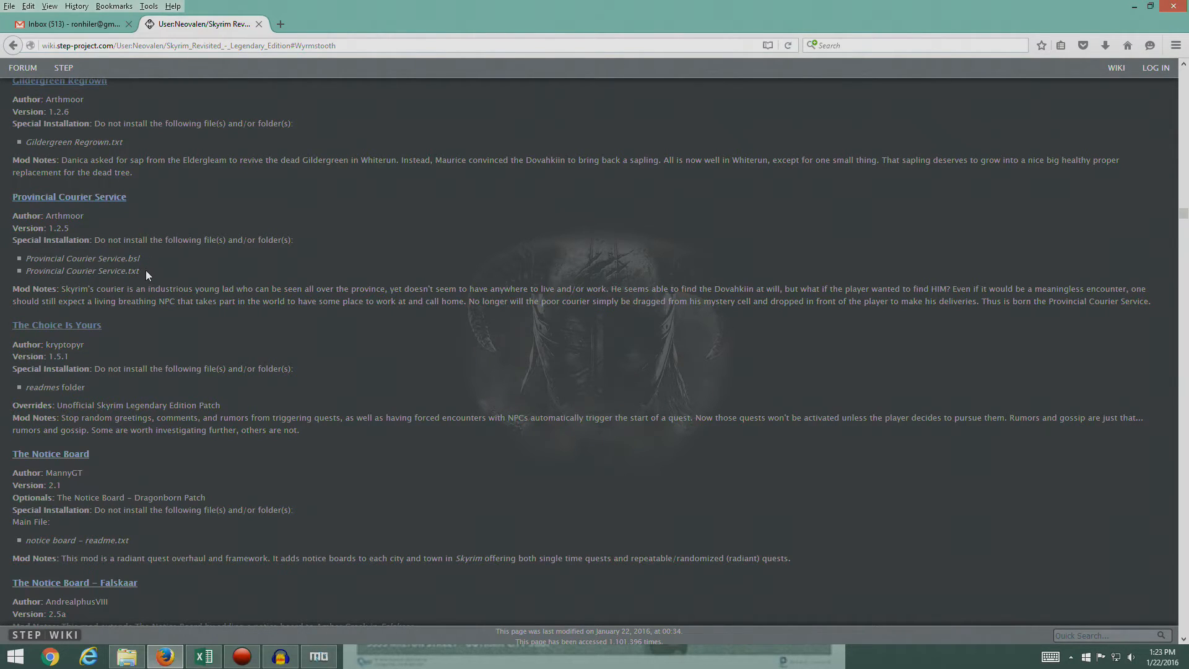
{"action": "left_click", "coordinate": [111, 198]}
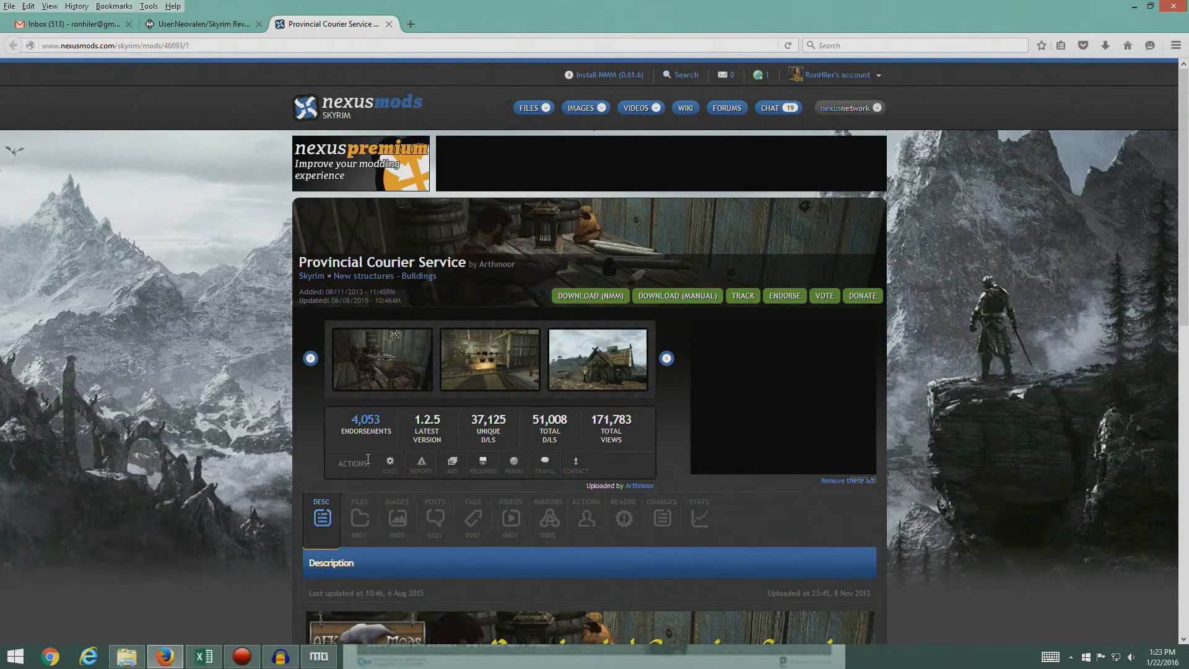
{"action": "left_click", "coordinate": [359, 524]}
{"action": "scroll", "coordinate": [322, 396], "scroll_direction": "down", "scroll_amount": 10}
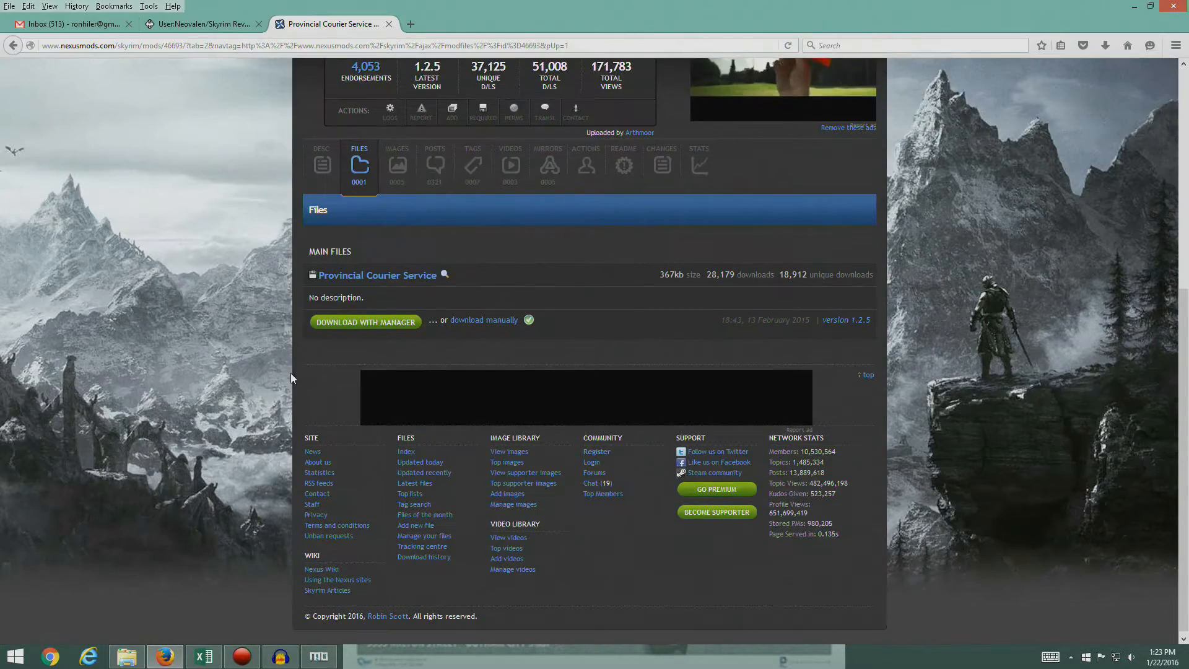
{"action": "left_click", "coordinate": [382, 325]}
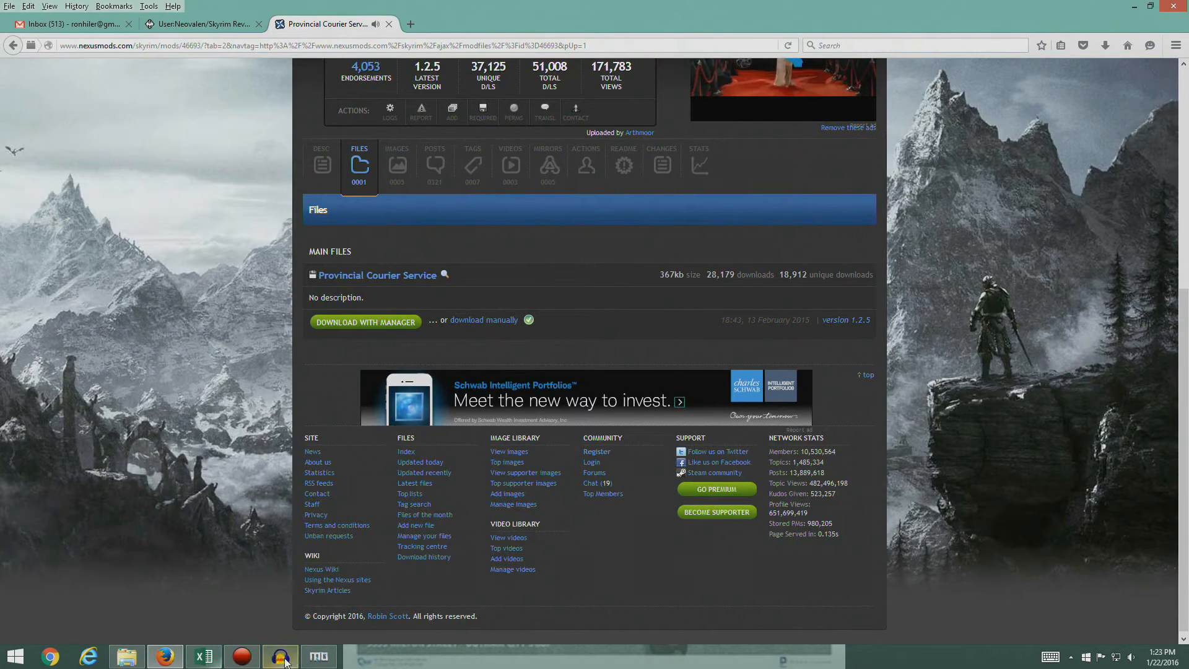
- In Mod Organizer, install Provincial Courier Service manually, leaving out Provincial Courier Service.bsl and Provincial Courier Service.txt
{"action": "left_click", "coordinate": [319, 656]}
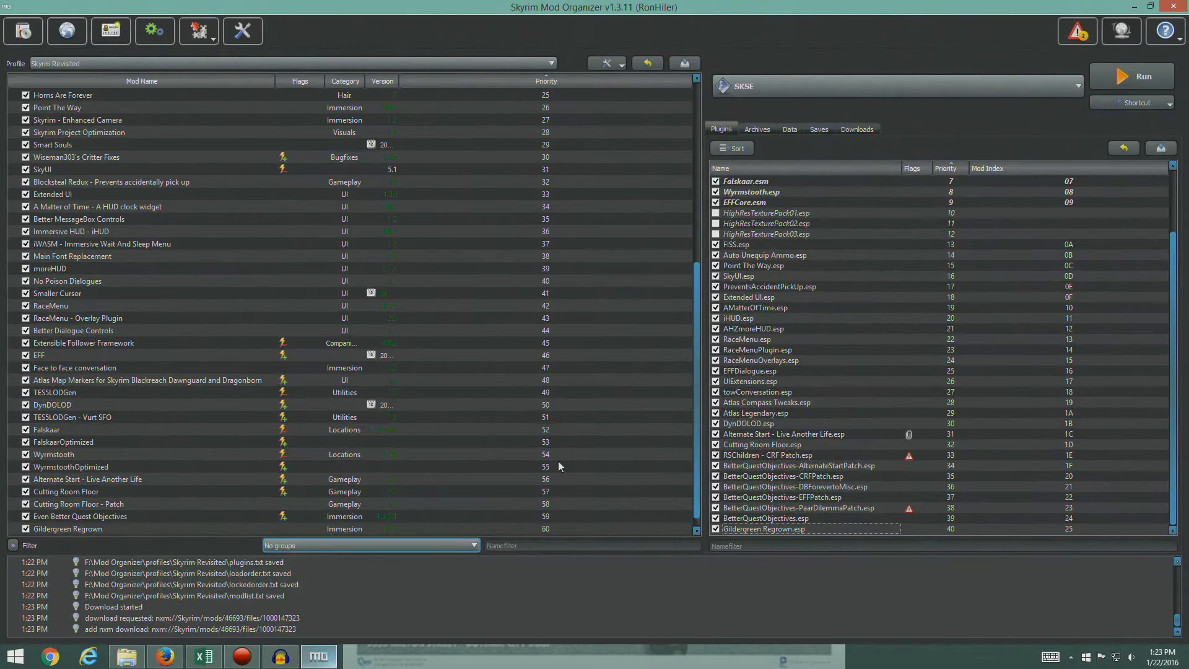
{"action": "left_click", "coordinate": [857, 130]}
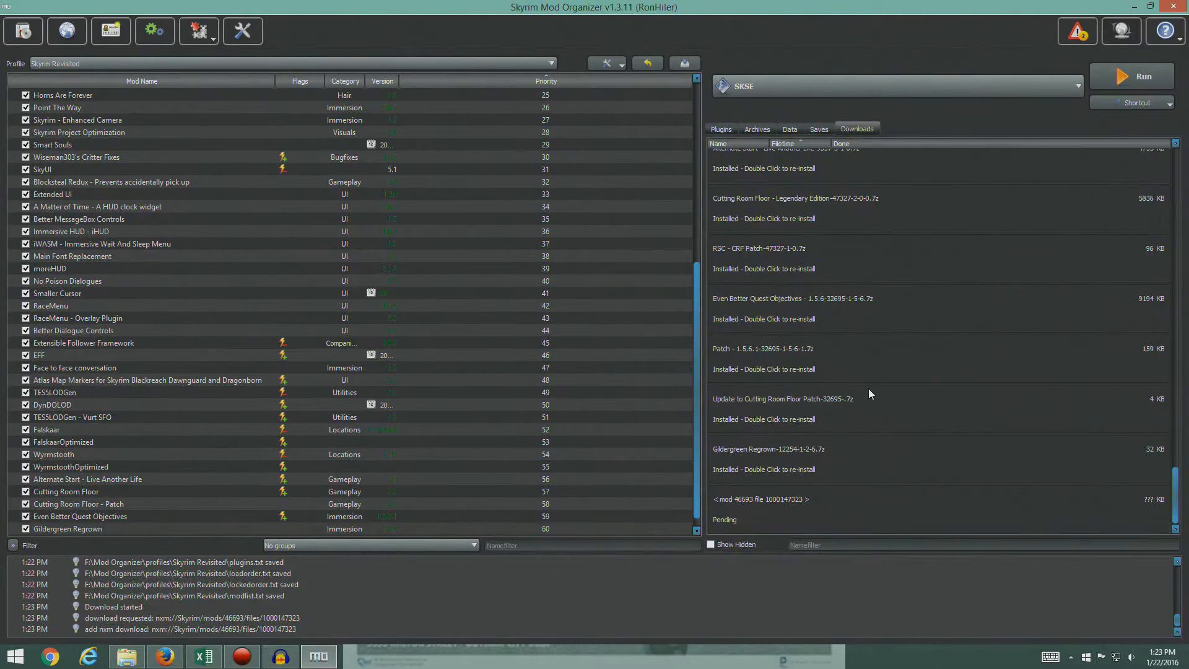
{"action": "double_click", "coordinate": [761, 518]}
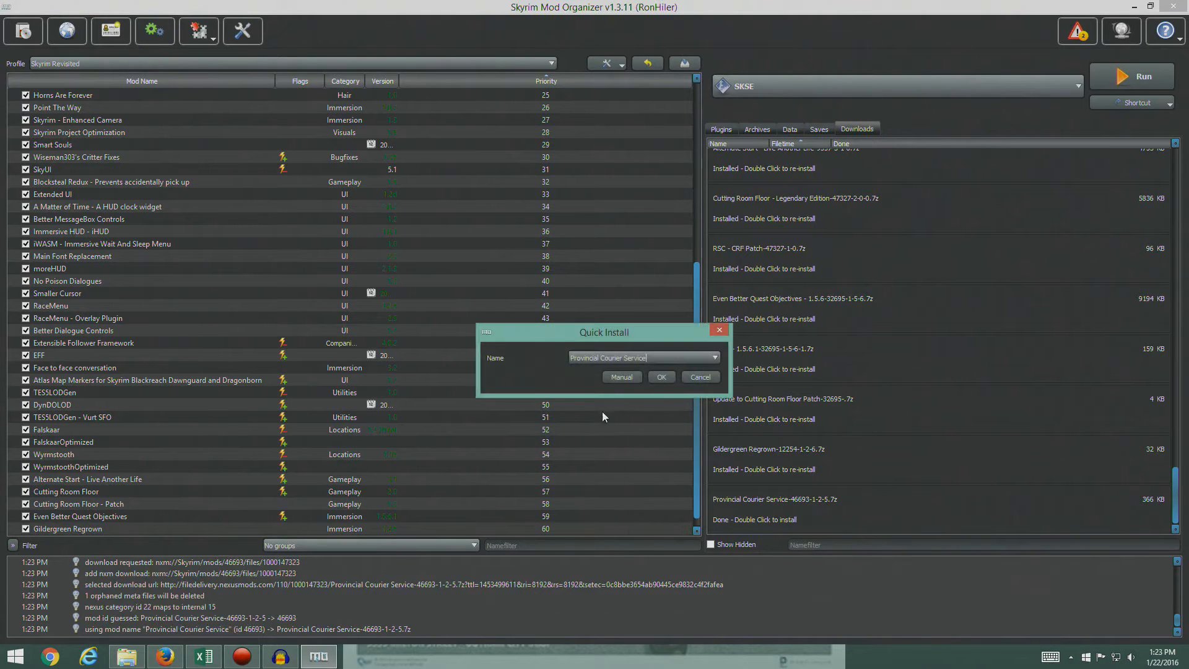
{"action": "left_click", "coordinate": [622, 377]}
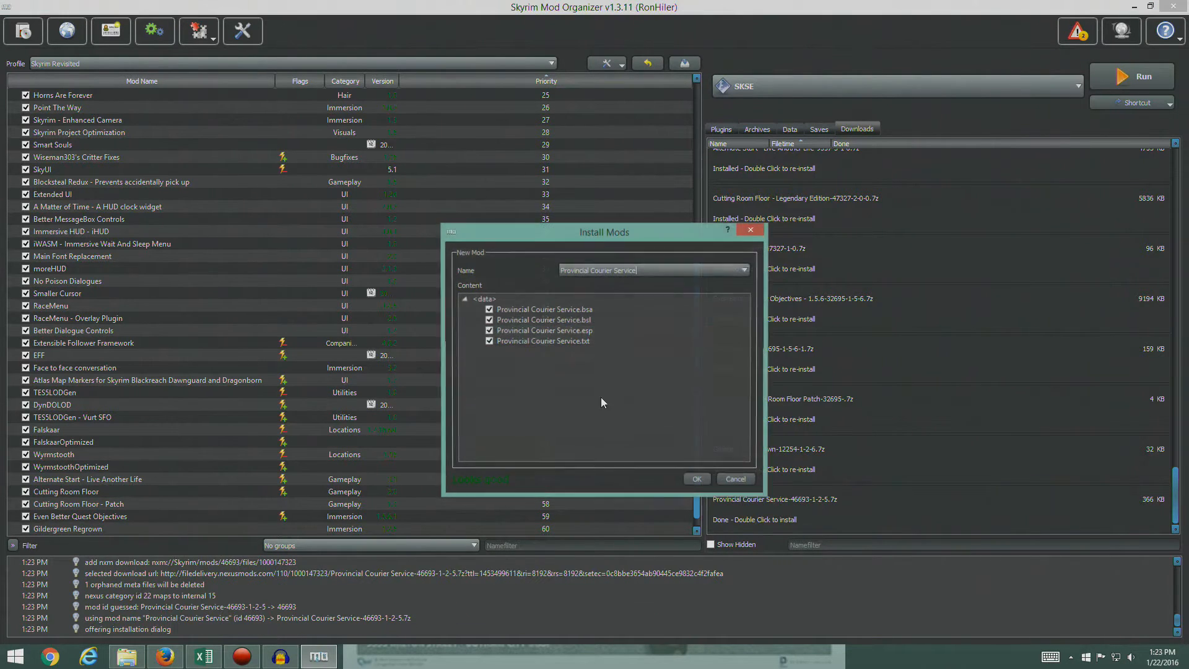
{"action": "left_click", "coordinate": [489, 341]}
{"action": "left_click", "coordinate": [489, 319]}
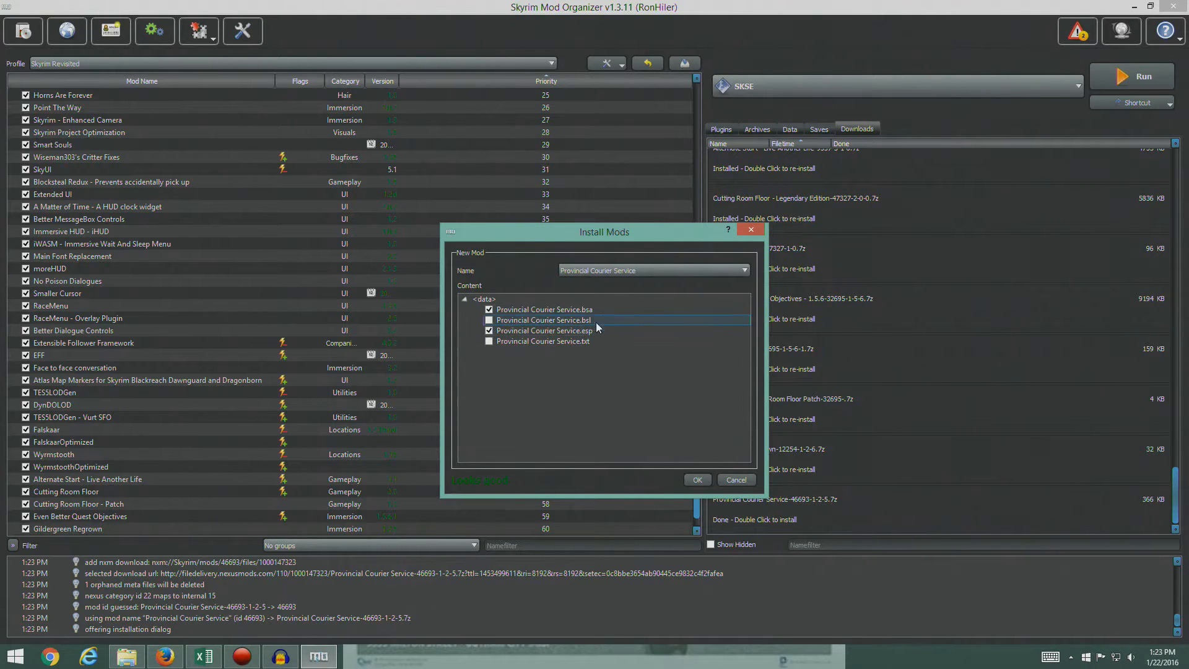
{"action": "left_click", "coordinate": [696, 481]}
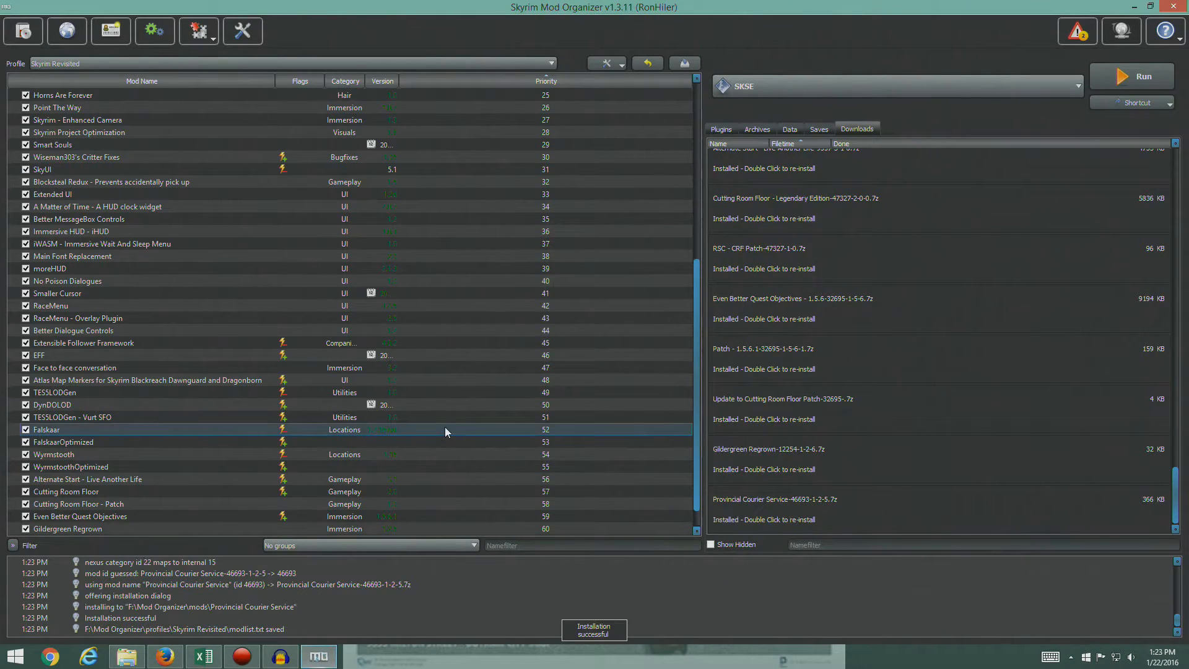
- Enable the Provincial Courier Service mod and check for its plugin at the end of the plugin list
{"action": "left_click", "coordinate": [25, 516]}
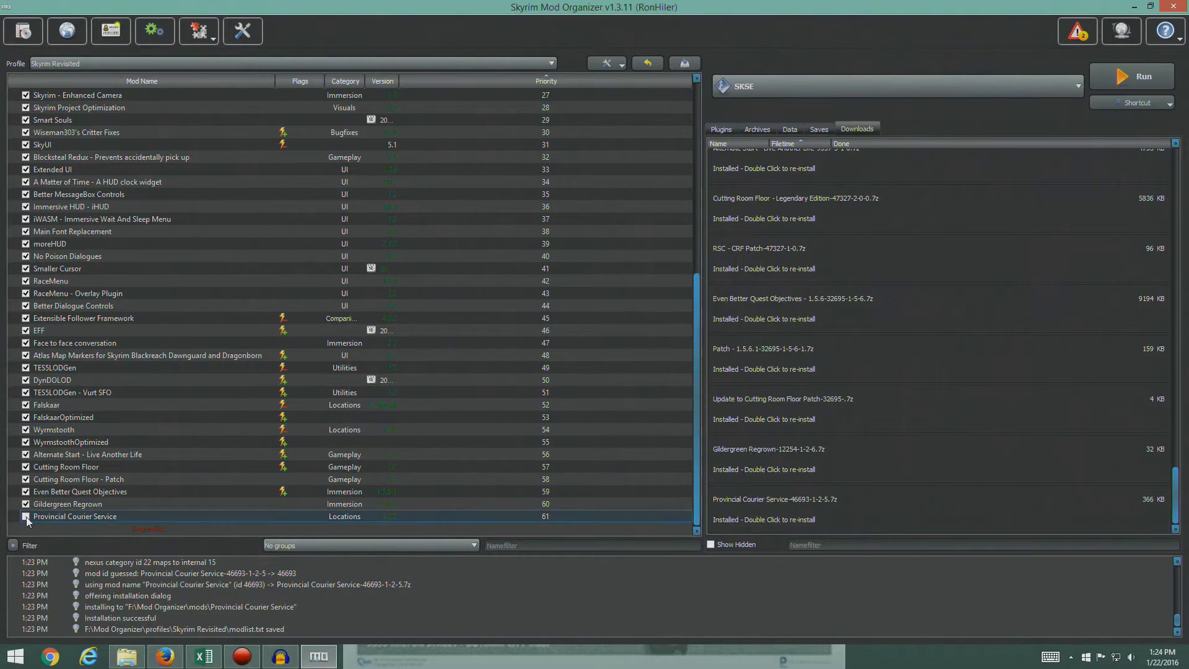
{"action": "left_click", "coordinate": [723, 130]}
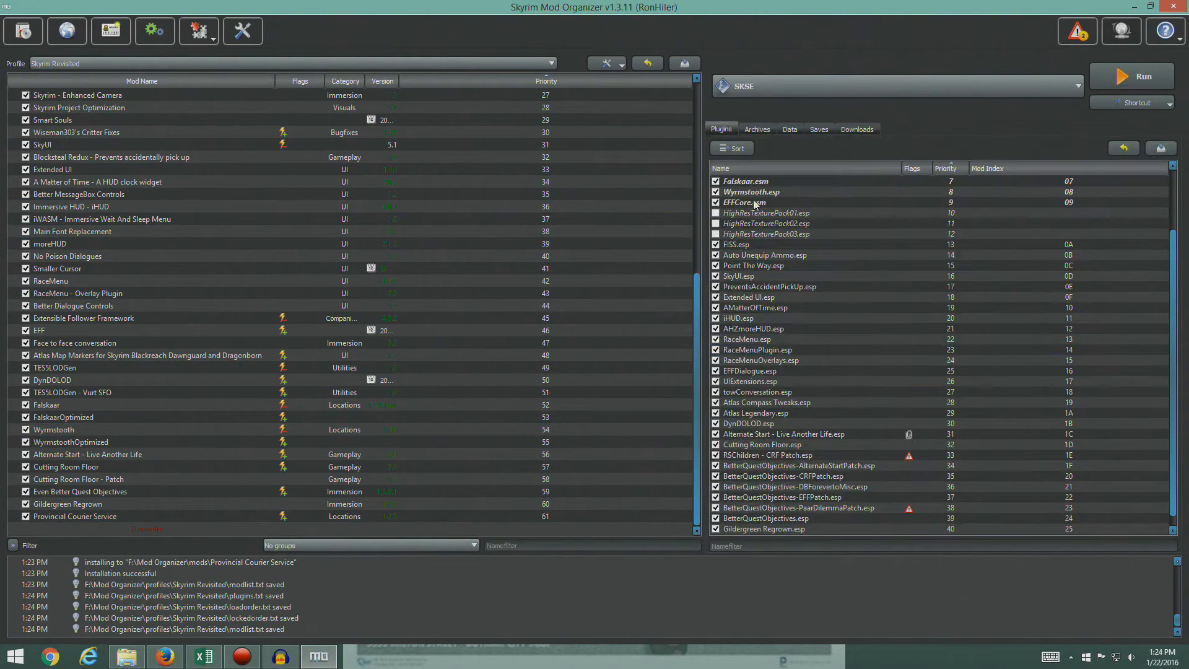
{"action": "scroll", "coordinate": [829, 350], "scroll_direction": "down", "scroll_amount": 2}
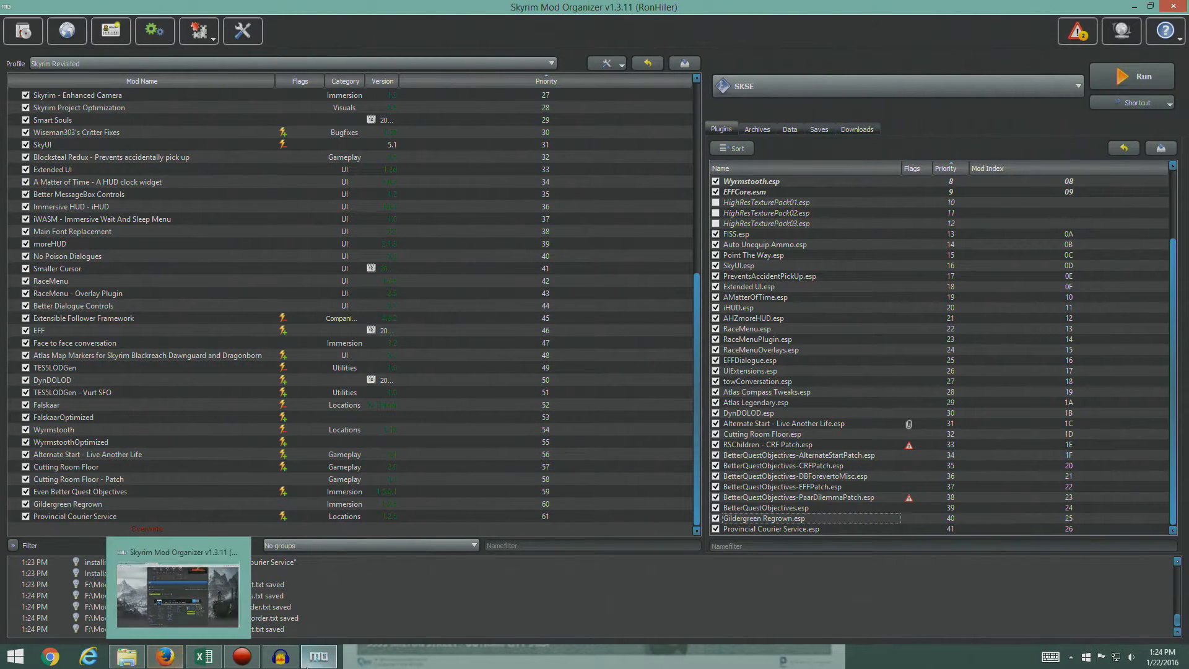
- Switch to Firefox, close the Provincial Courier Service page, and look through the remaining quest mods in the STEP guide
{"action": "left_click", "coordinate": [174, 656]}
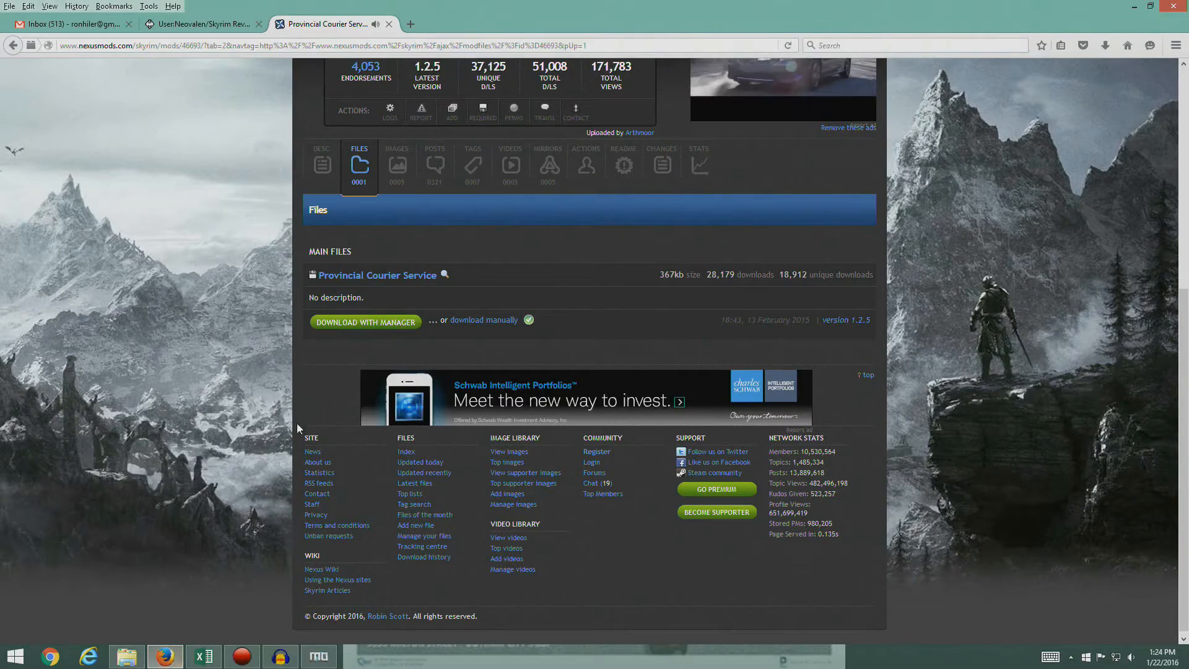
{"action": "left_click", "coordinate": [388, 24]}
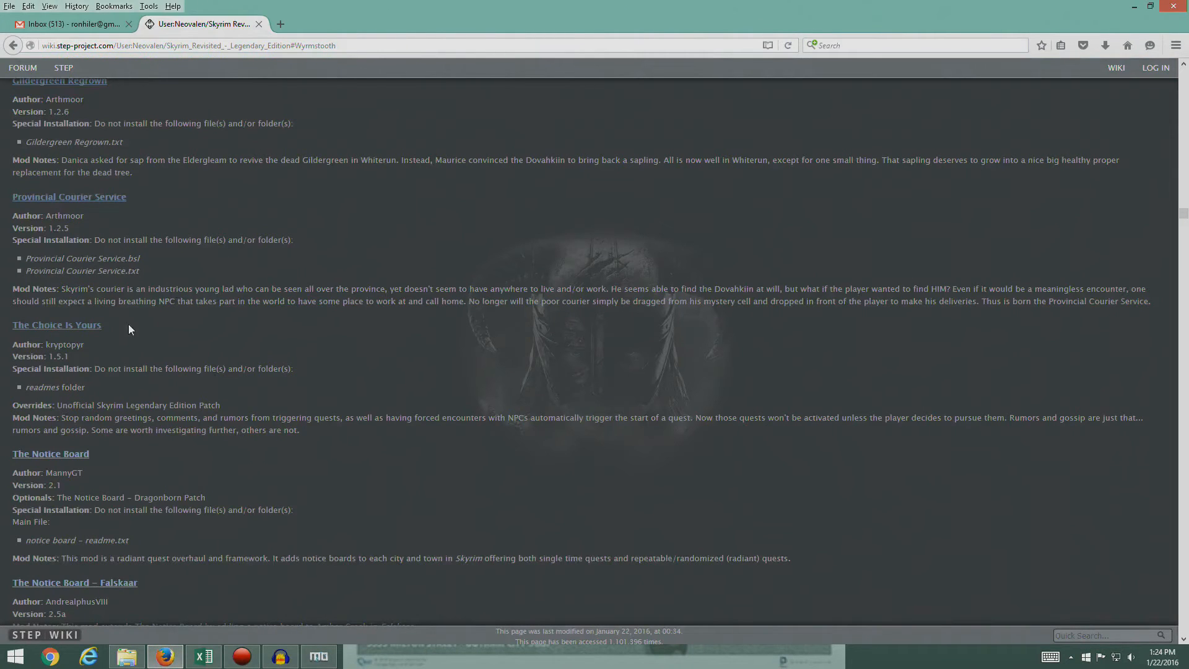
{"action": "scroll", "coordinate": [266, 380], "scroll_direction": "down", "scroll_amount": 15}
{"action": "scroll", "coordinate": [267, 380], "scroll_direction": "down", "scroll_amount": 3}
{"action": "scroll", "coordinate": [267, 380], "scroll_direction": "up", "scroll_amount": 3}
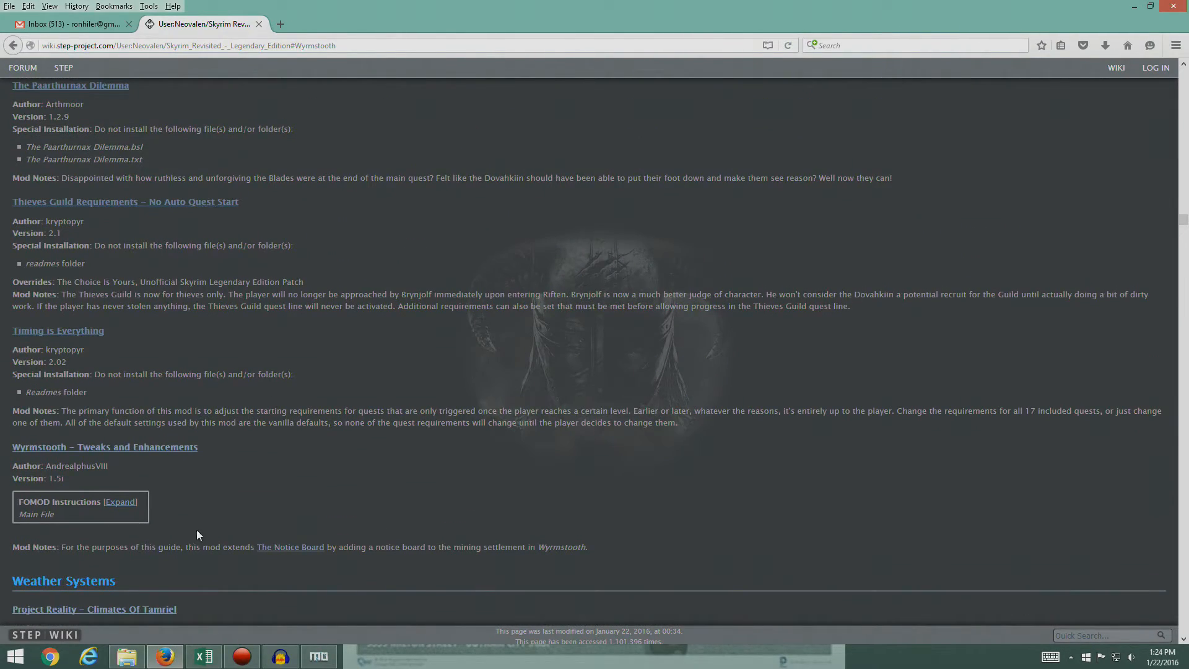
- Open The Choice Is Yours from the STEP guide and download The Choice Is Yours - Legendary version 1.5.1 through the mod manager
{"action": "scroll", "coordinate": [211, 437], "scroll_direction": "up", "scroll_amount": 8}
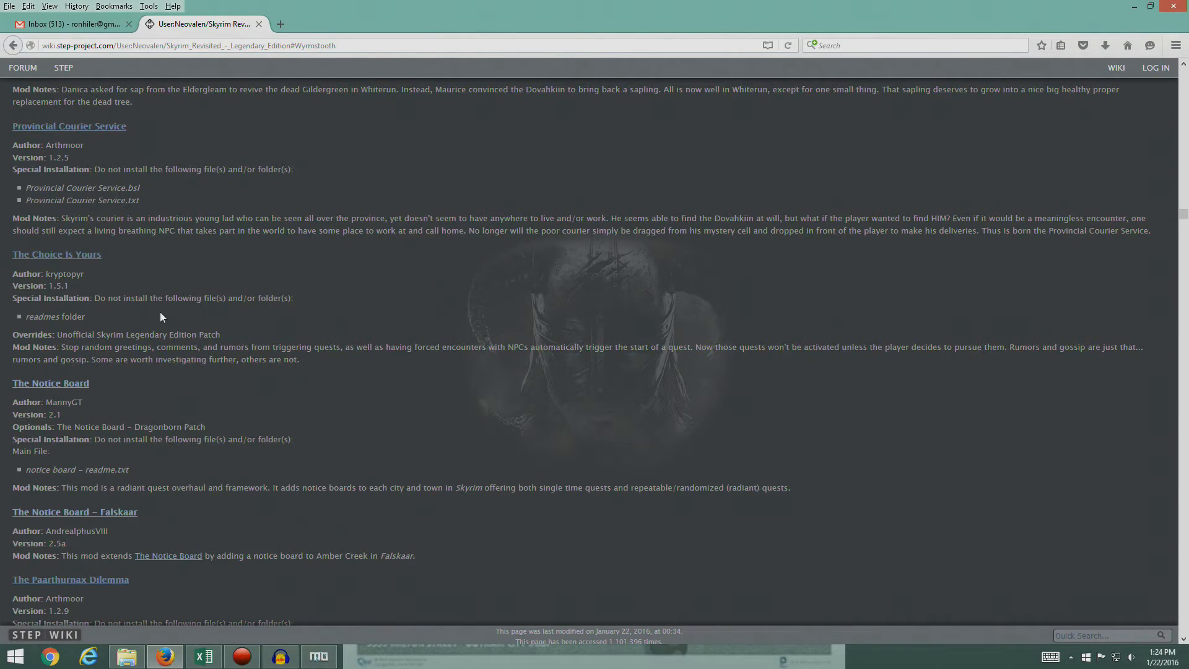
{"action": "left_click", "coordinate": [54, 255]}
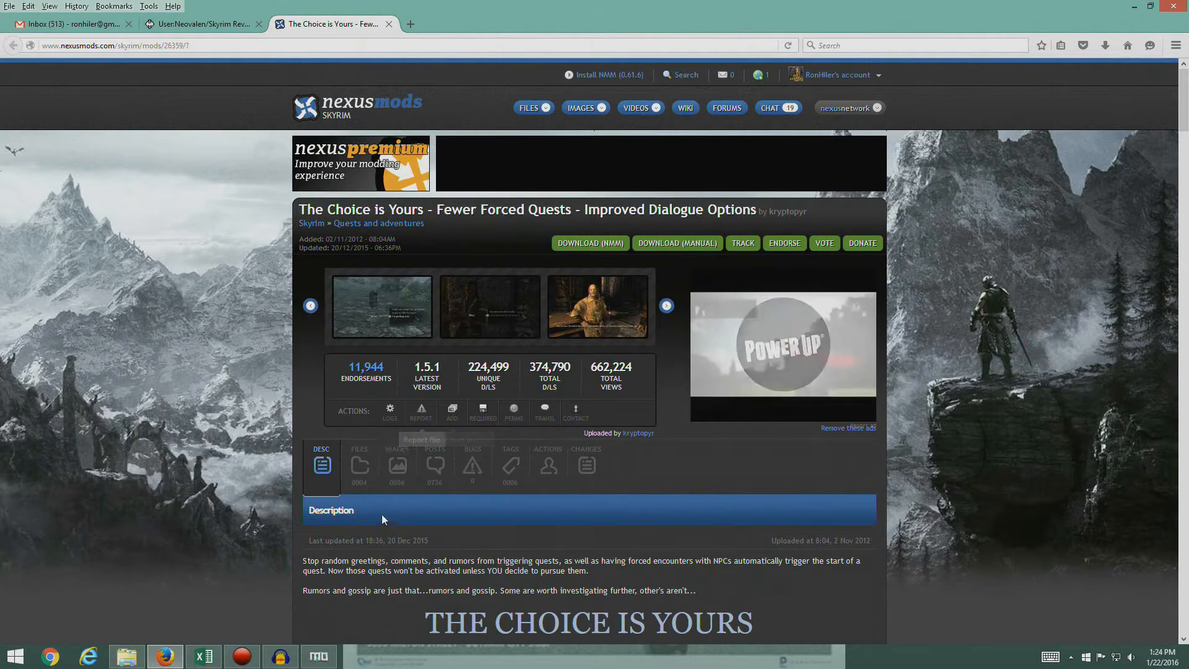
{"action": "left_click", "coordinate": [359, 480]}
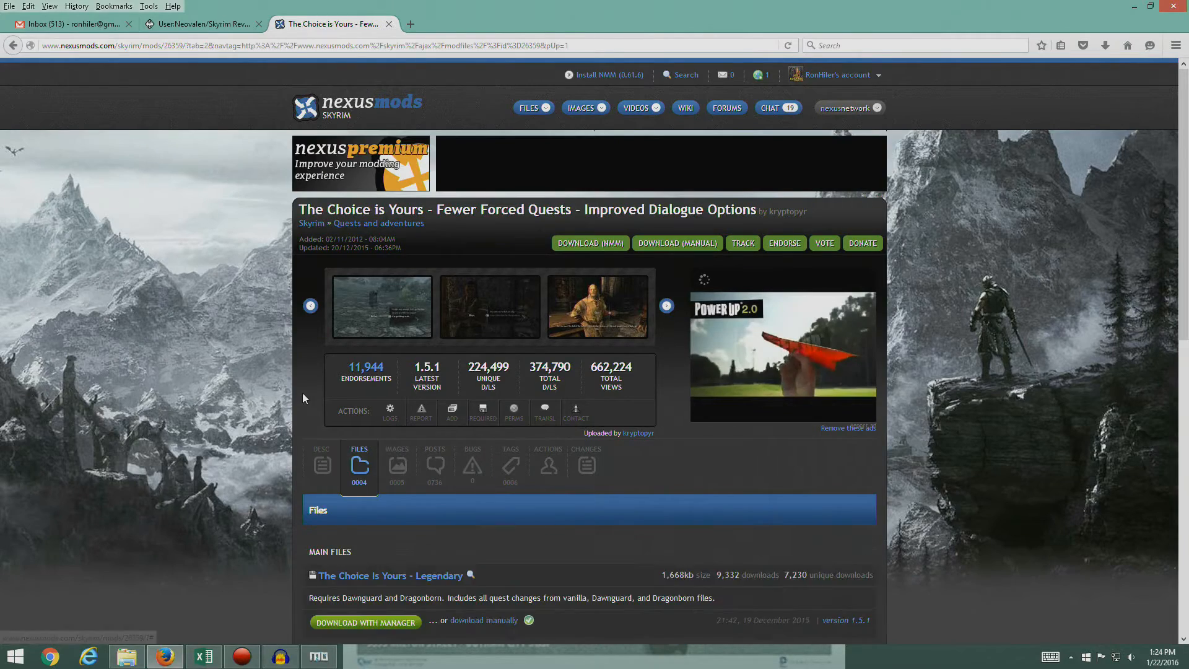
{"action": "scroll", "coordinate": [503, 464], "scroll_direction": "down", "scroll_amount": 3}
{"action": "scroll", "coordinate": [434, 446], "scroll_direction": "down", "scroll_amount": 6}
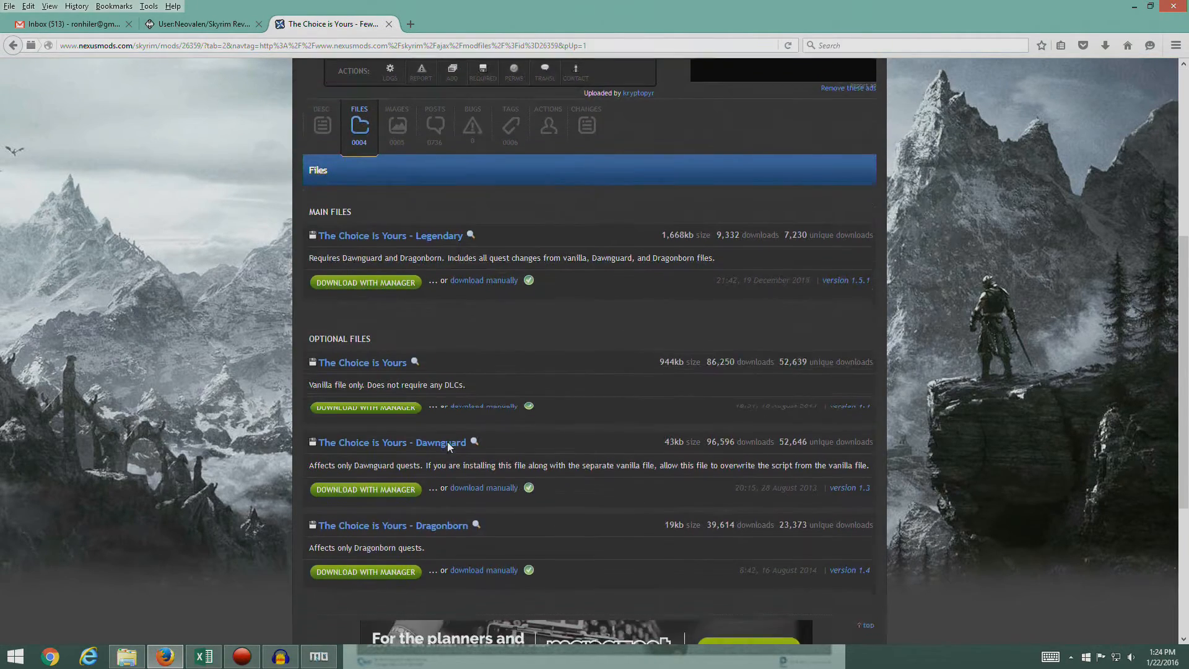
{"action": "scroll", "coordinate": [495, 441], "scroll_direction": "up", "scroll_amount": 5}
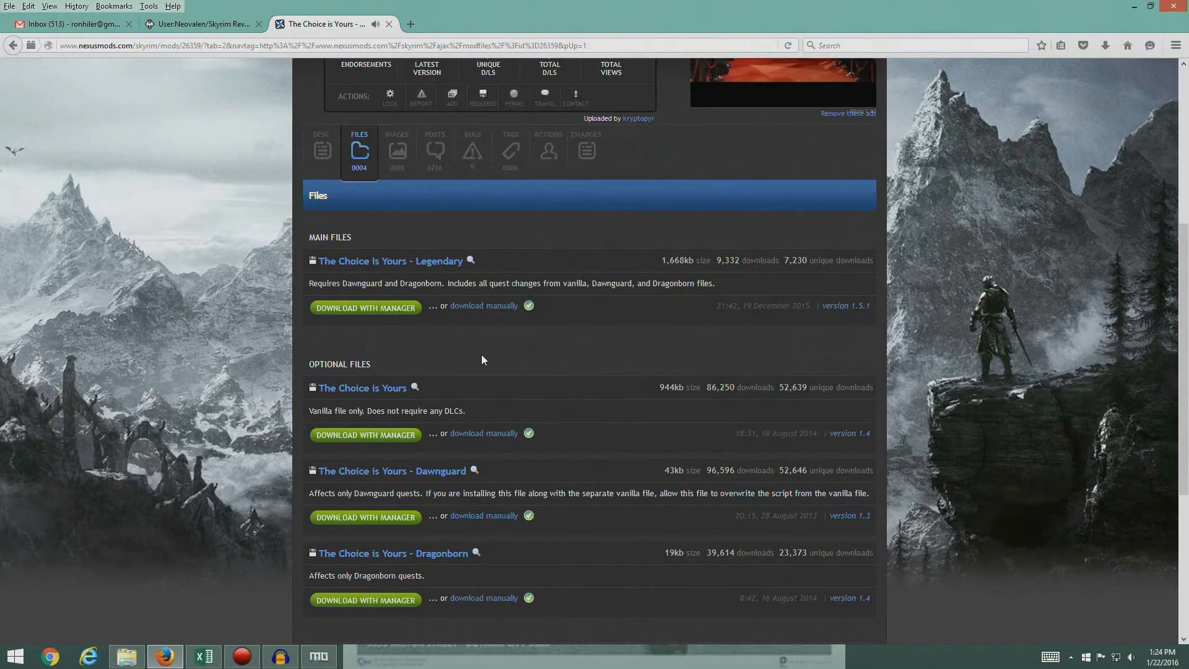
{"action": "left_click", "coordinate": [408, 308]}
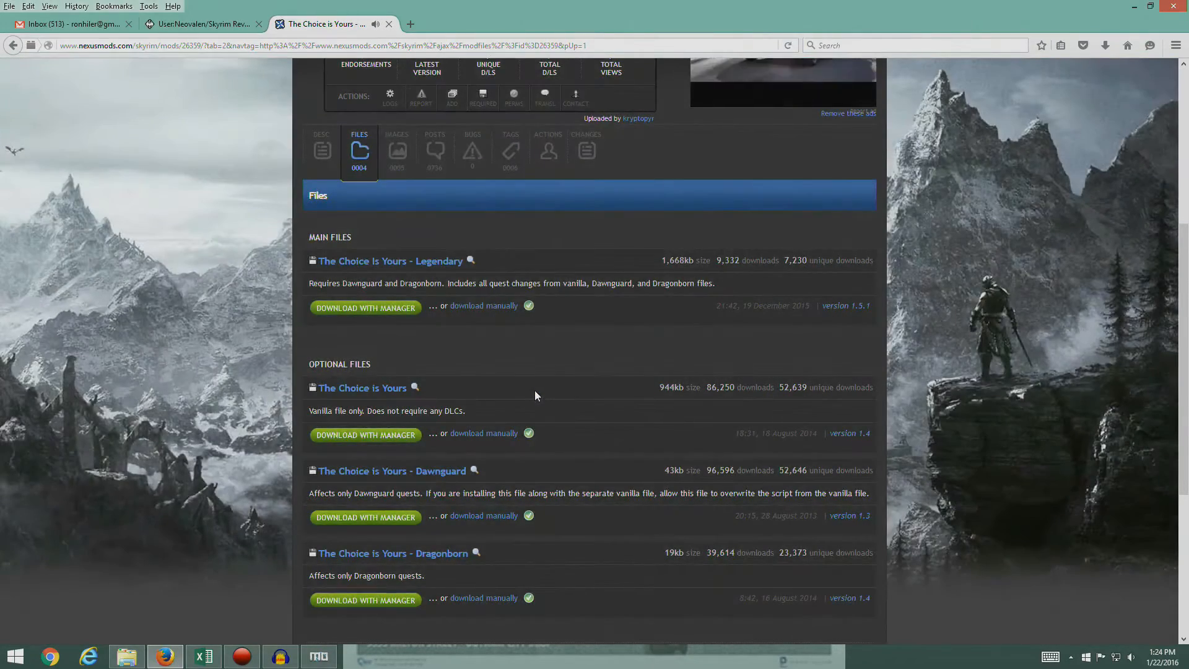
{"action": "left_click", "coordinate": [187, 30]}
{"action": "left_click", "coordinate": [328, 26]}
- Switch to Mod Organizer, install The Choice is Yours manually without its Readmes folder, and enable the mod
{"action": "left_click", "coordinate": [324, 657]}
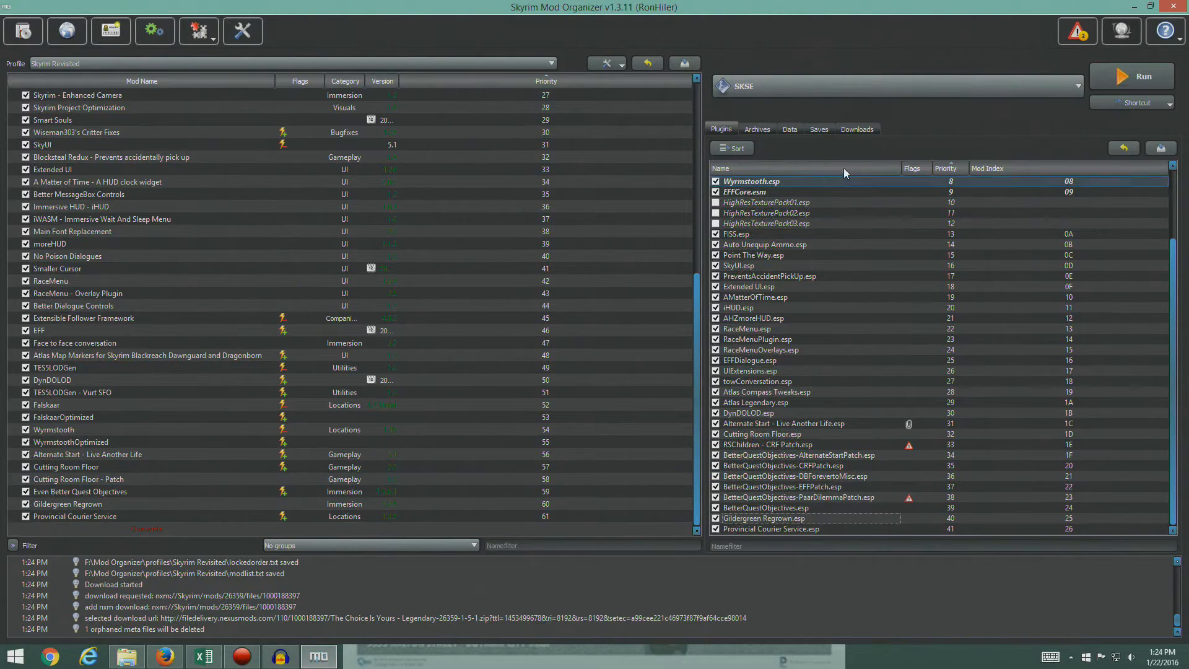
{"action": "left_click", "coordinate": [856, 129]}
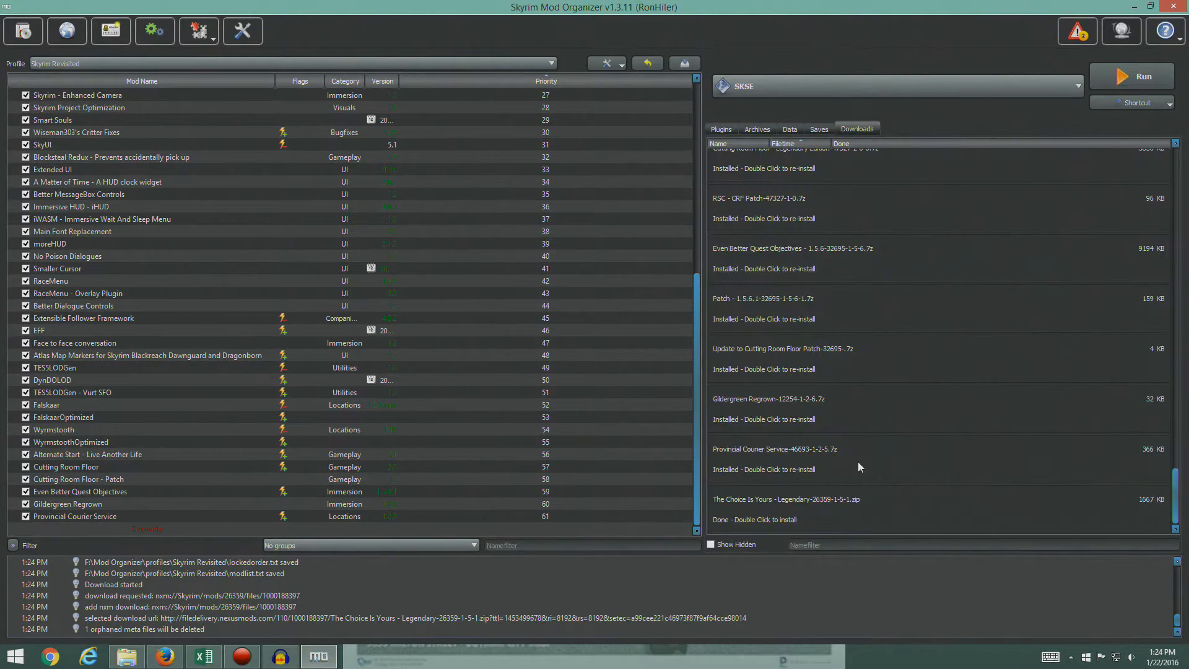
{"action": "double_click", "coordinate": [770, 513]}
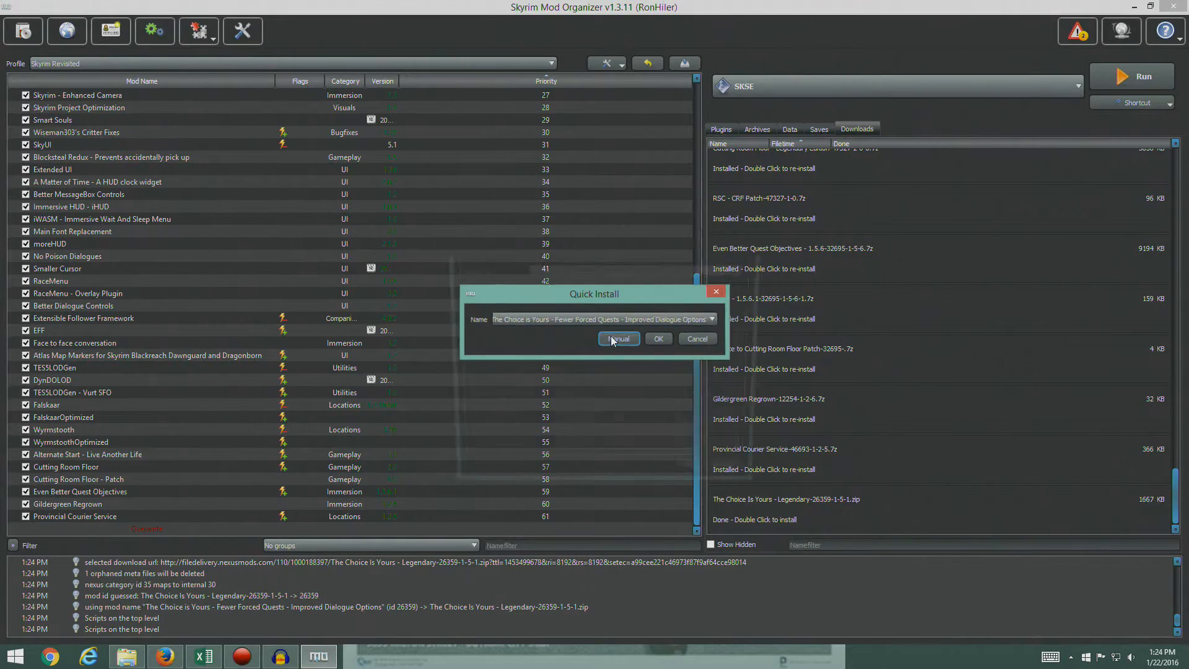
{"action": "left_click", "coordinate": [618, 339]}
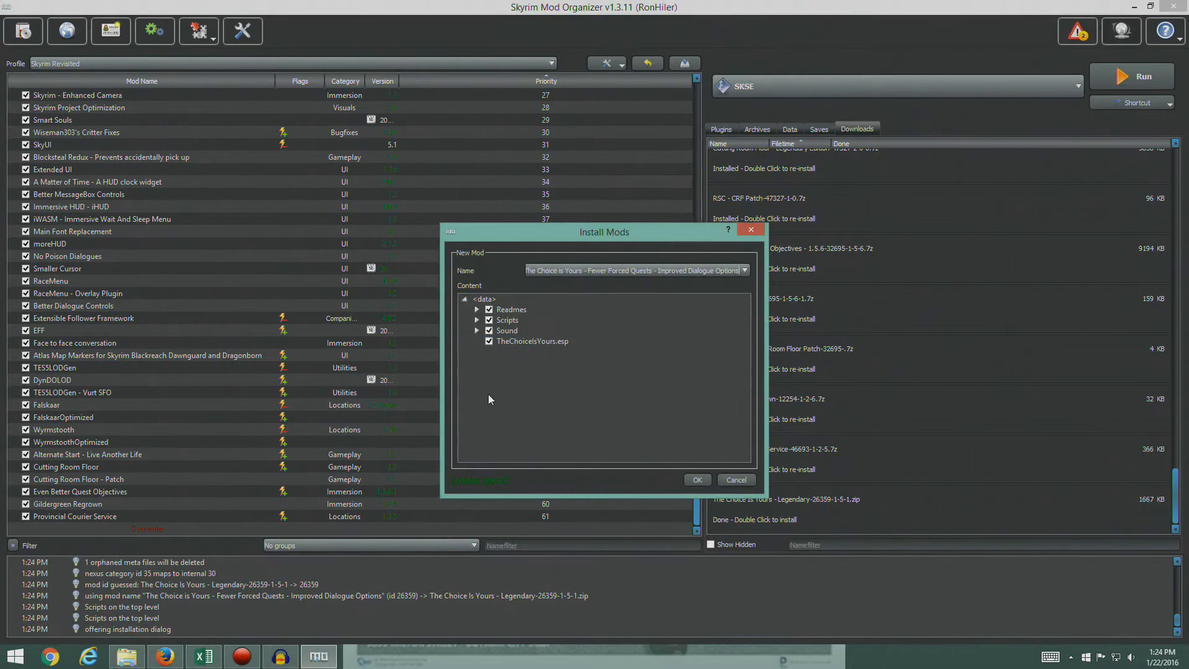
{"action": "left_click", "coordinate": [488, 310]}
{"action": "left_click", "coordinate": [697, 481]}
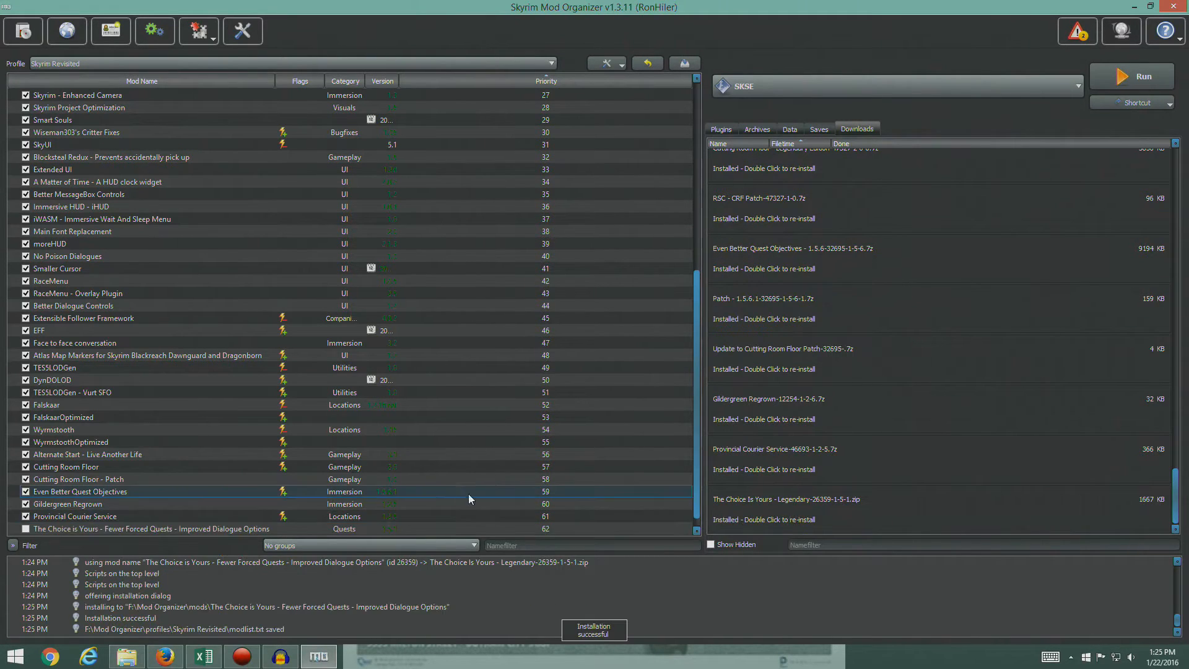
{"action": "left_click", "coordinate": [722, 130]}
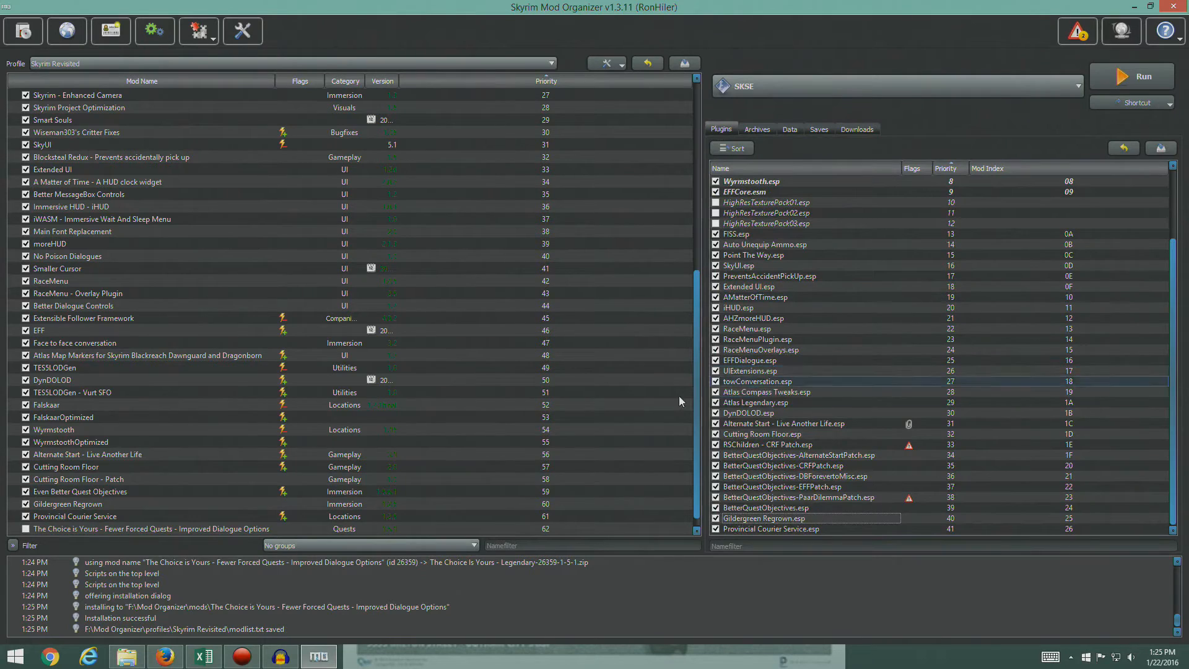
{"action": "left_click", "coordinate": [25, 528]}
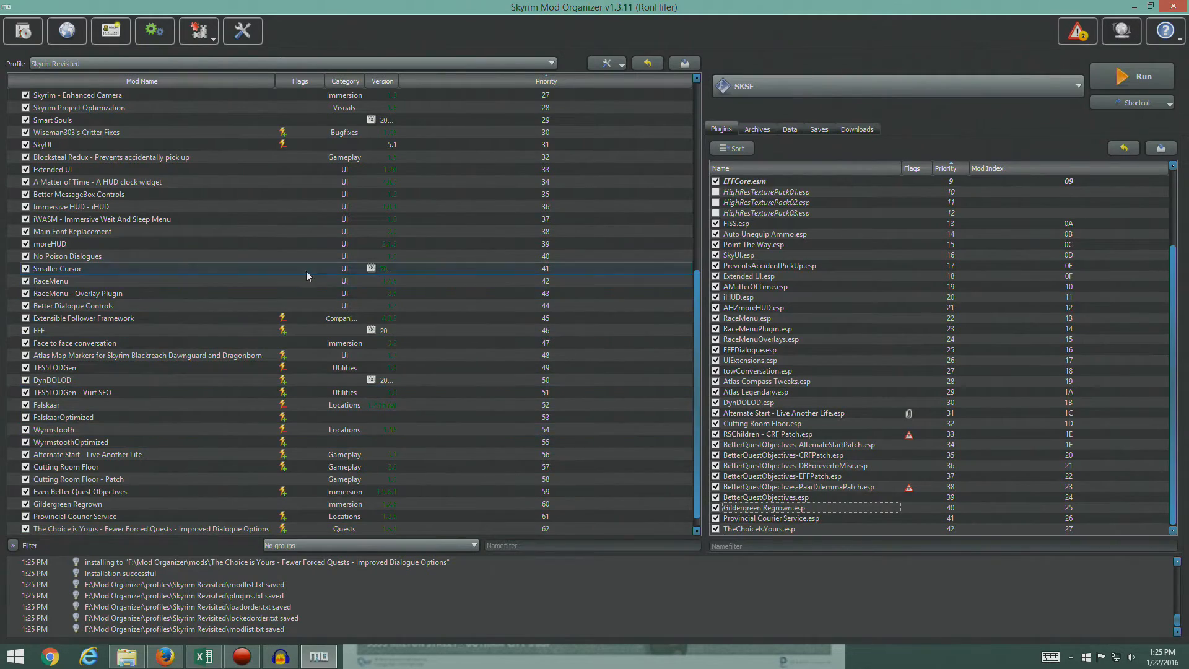
- Switch to Firefox, close The Choice is Yours page, and open The Notice Board's mod page after checking its optional files in the STEP guide
{"action": "left_click", "coordinate": [164, 657]}
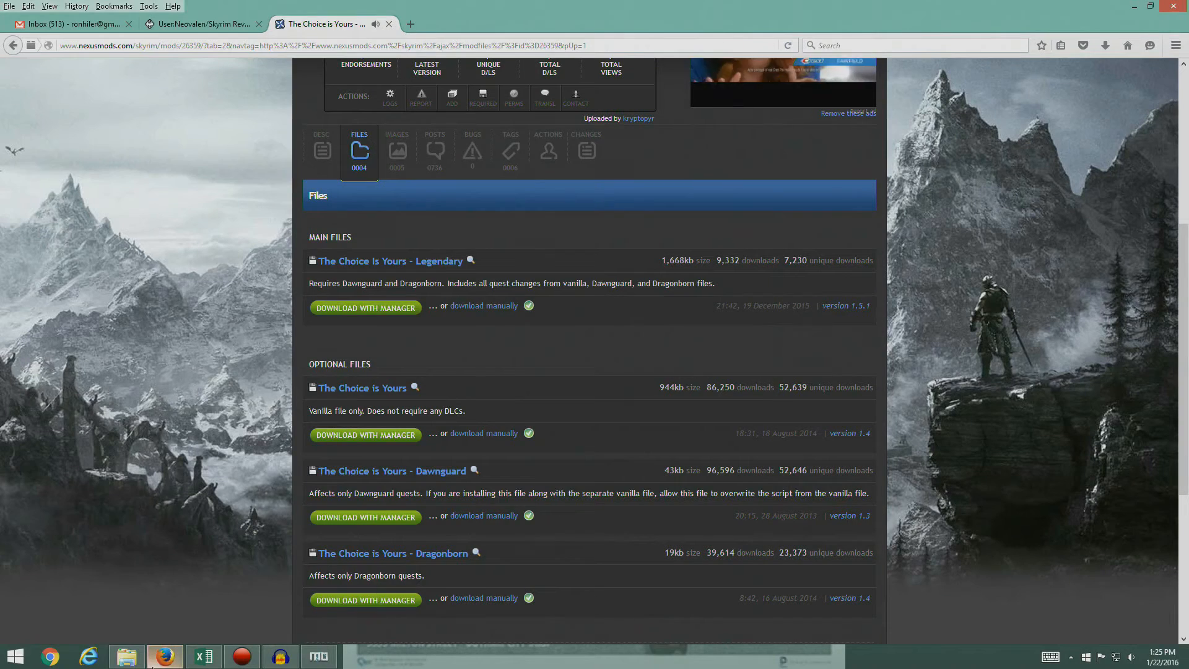
{"action": "left_click", "coordinate": [389, 24]}
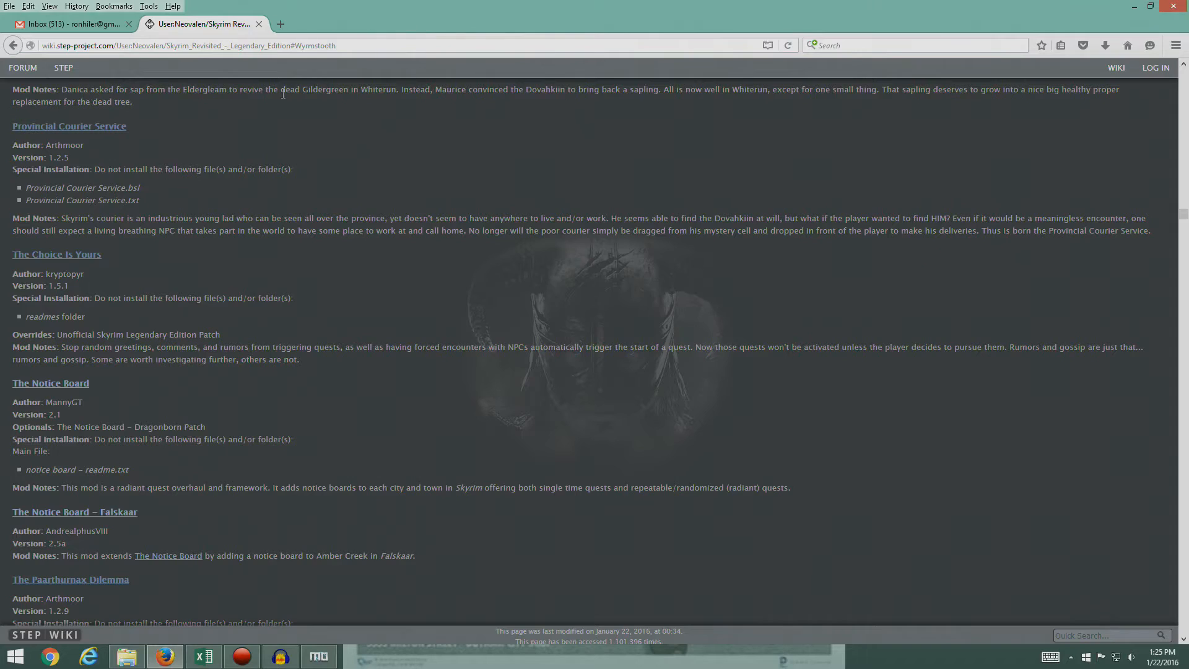
{"action": "scroll", "coordinate": [104, 250], "scroll_direction": "down", "scroll_amount": 2}
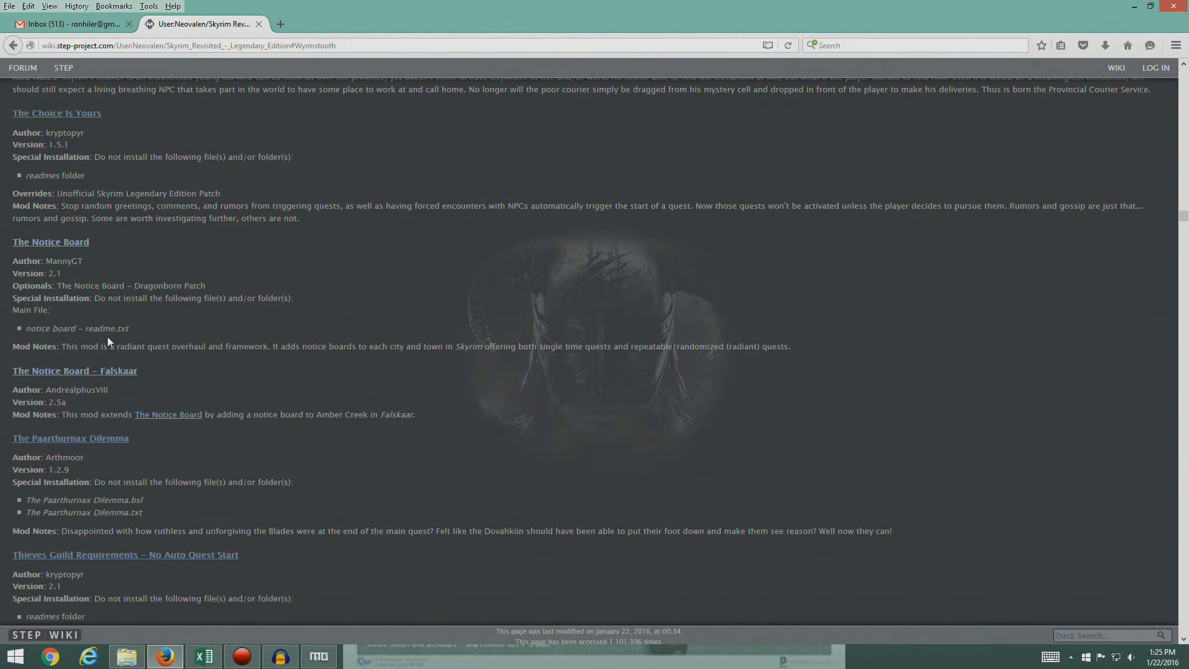
{"action": "left_click_drag", "start_coordinate": [56, 287], "coordinate": [216, 288]}
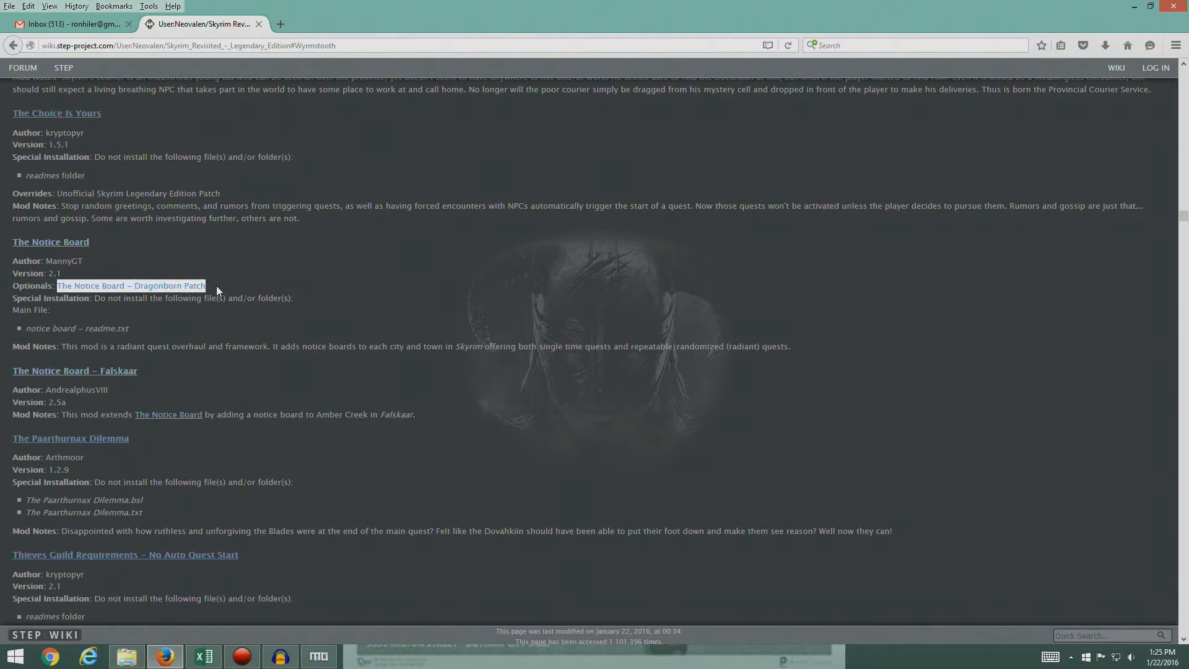
{"action": "left_click", "coordinate": [217, 318]}
{"action": "left_click", "coordinate": [53, 245]}
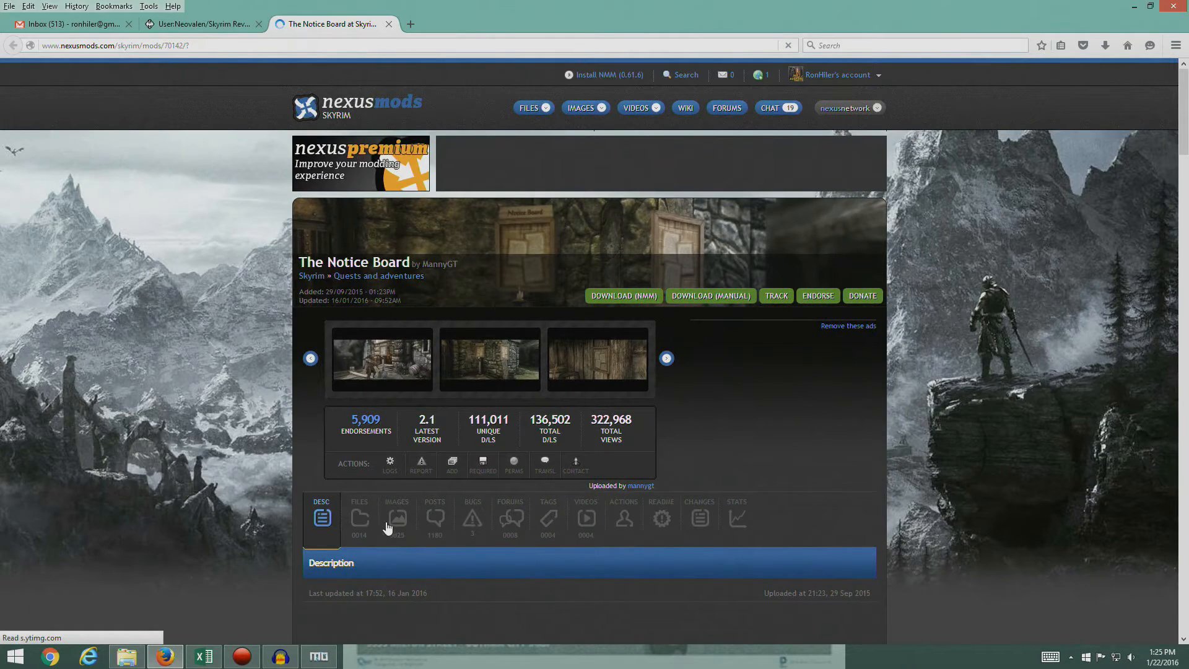
{"action": "left_click", "coordinate": [215, 28]}
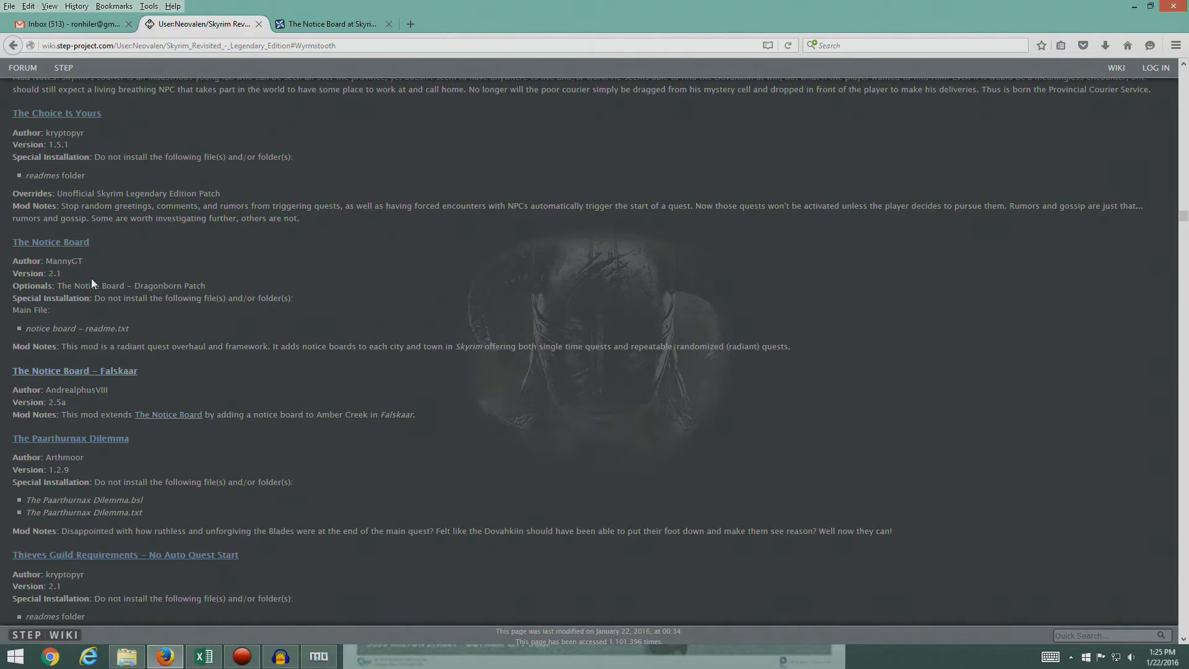
{"action": "left_click", "coordinate": [336, 28]}
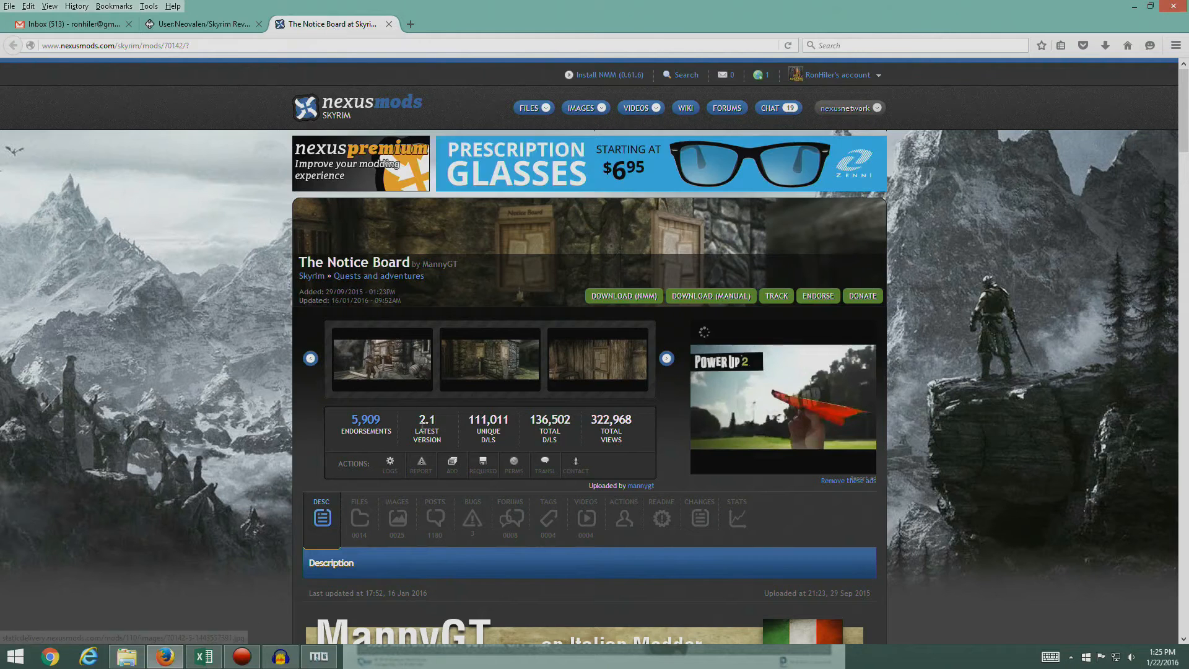
- Download The Notice Board 2.1 main file and its Dragonborn Patch through the mod manager, and recheck the mod's entry in the STEP guide
{"action": "scroll", "coordinate": [508, 391], "scroll_direction": "down", "scroll_amount": 5}
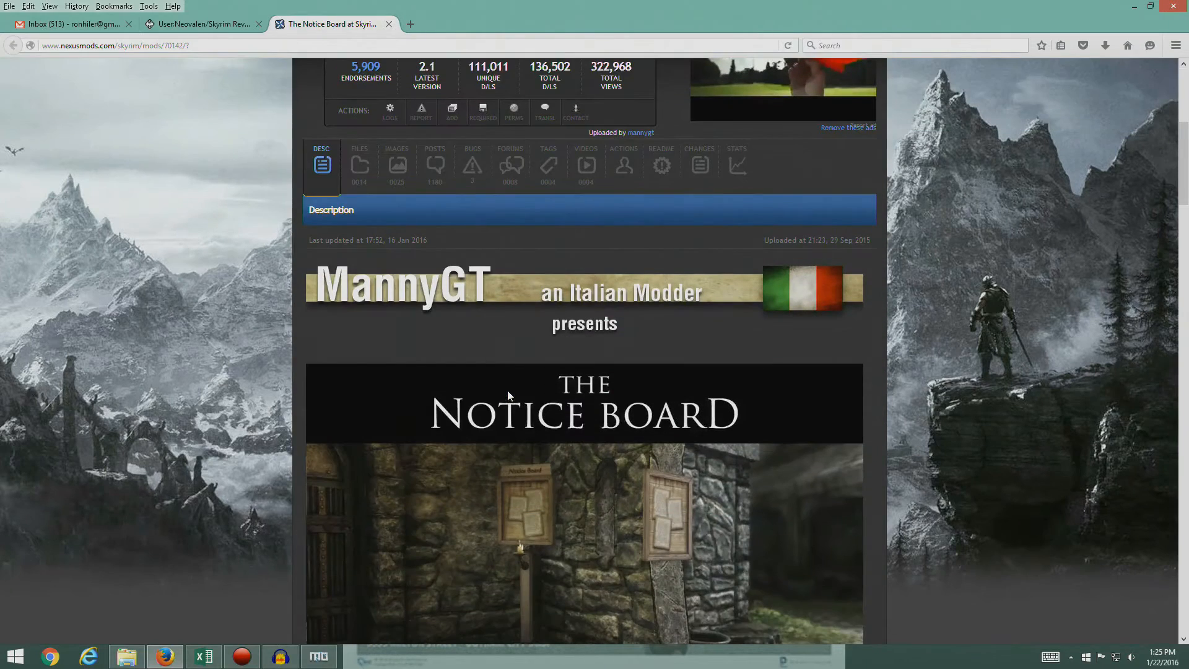
{"action": "left_click", "coordinate": [359, 165]}
{"action": "scroll", "coordinate": [523, 406], "scroll_direction": "down", "scroll_amount": 3}
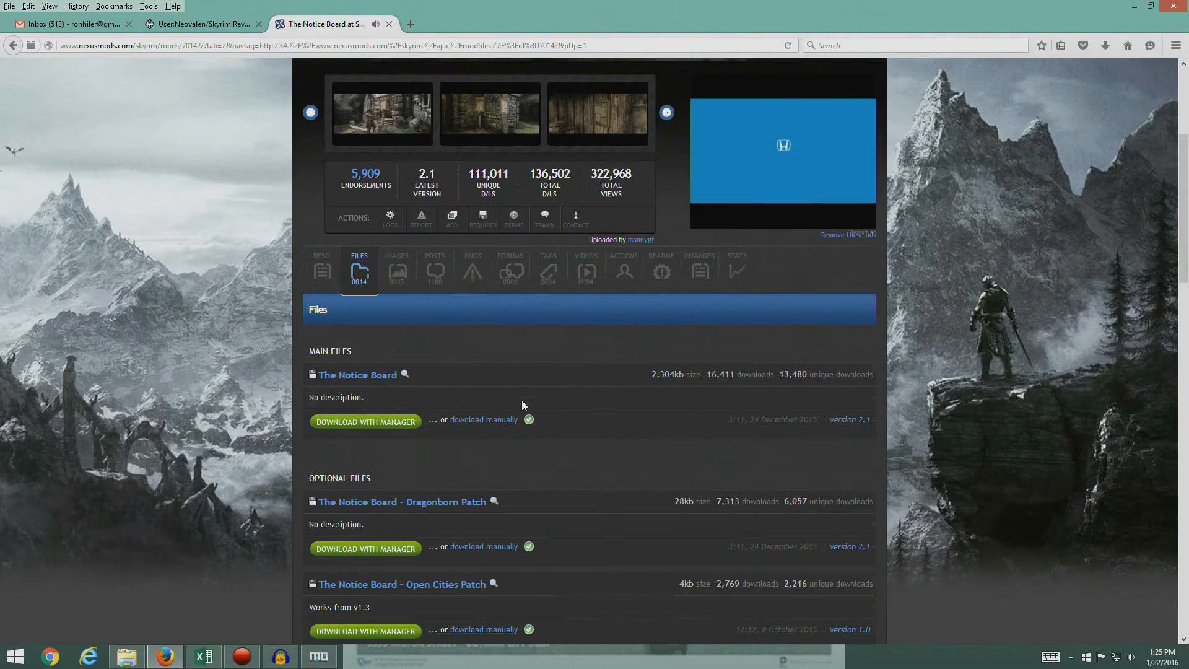
{"action": "left_click", "coordinate": [382, 223]}
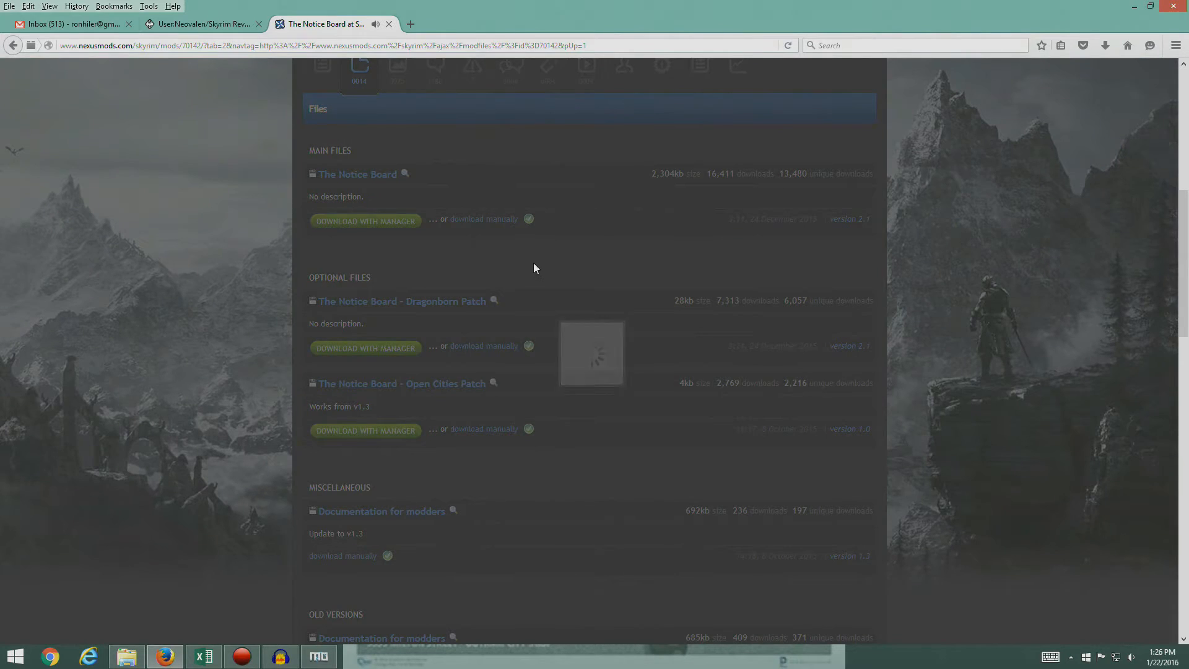
{"action": "left_click", "coordinate": [484, 416]}
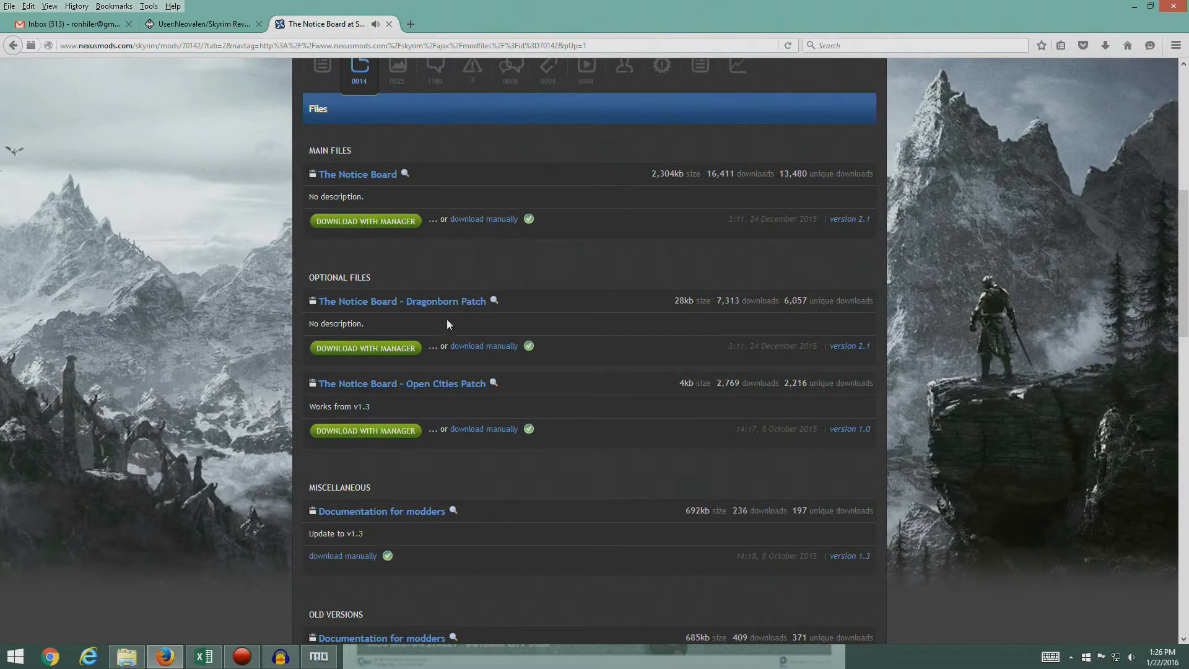
{"action": "left_click", "coordinate": [388, 348]}
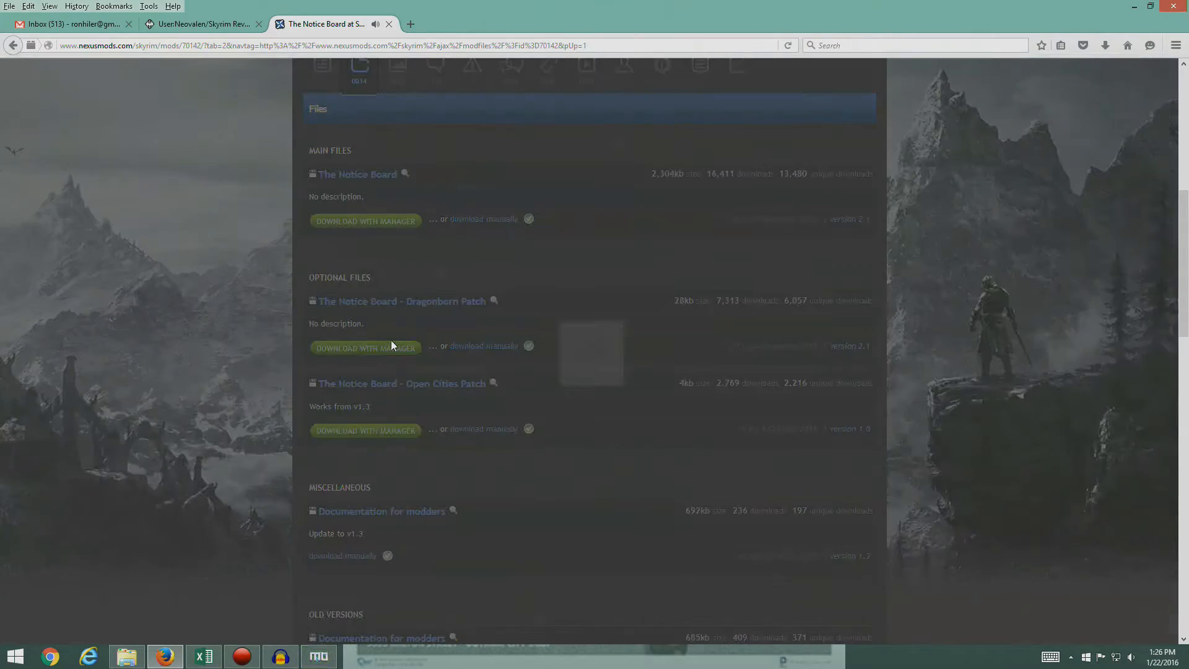
{"action": "left_click", "coordinate": [487, 417]}
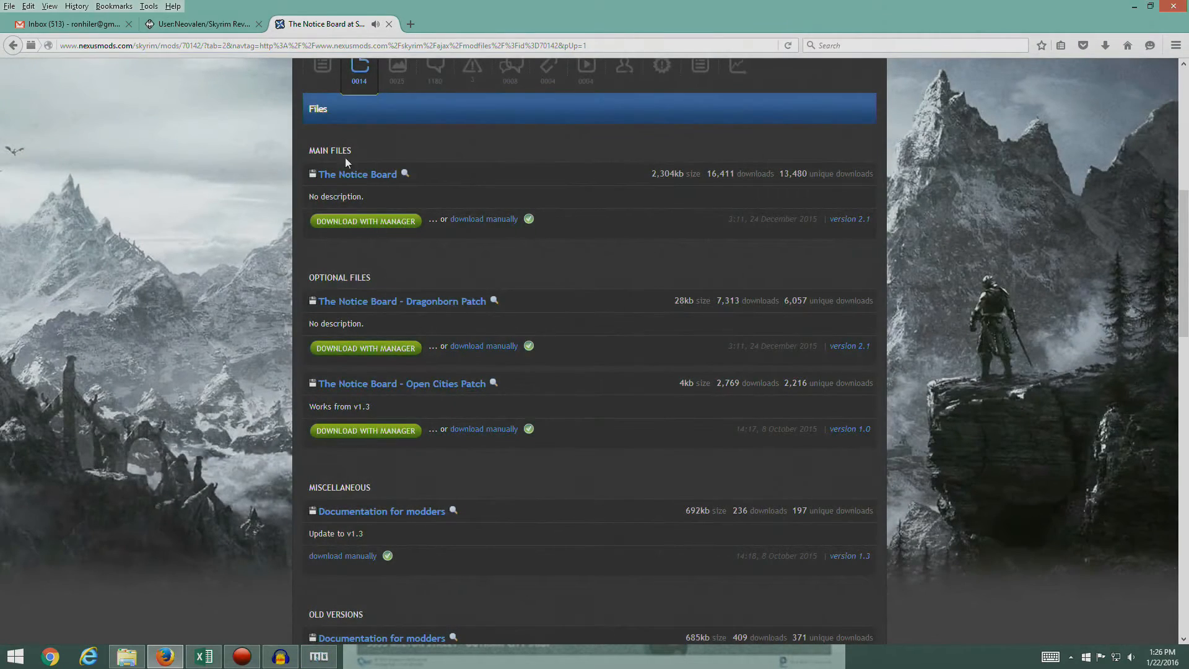
{"action": "left_click", "coordinate": [196, 26]}
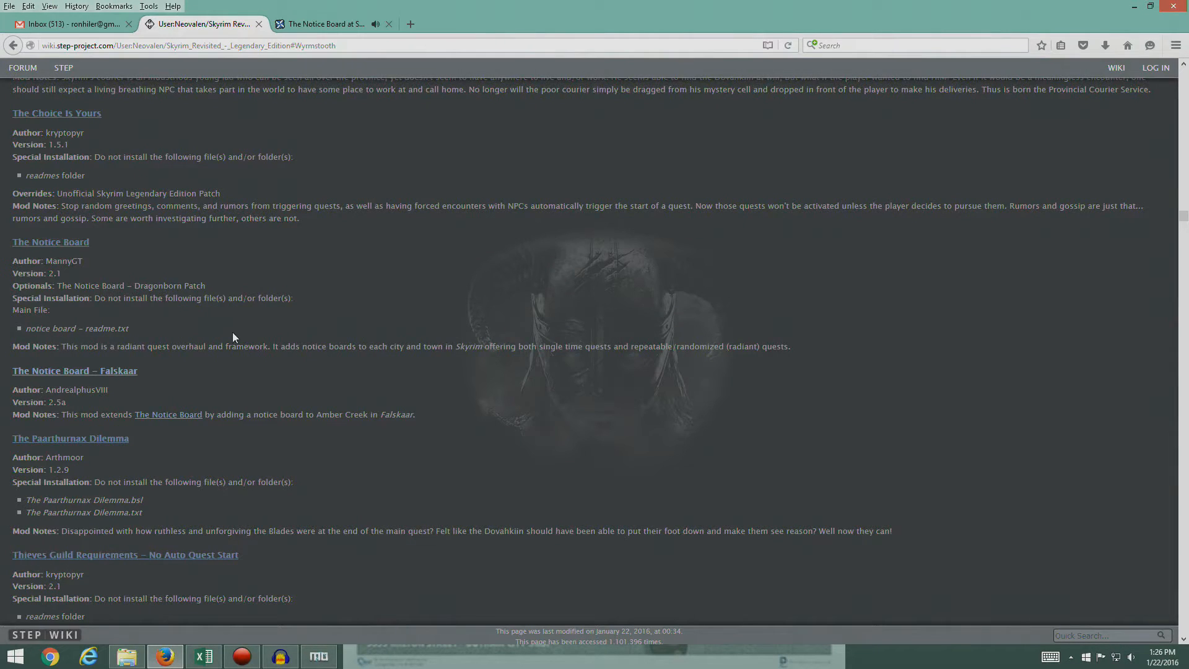
- In Mod Organizer, install The Notice Board manually without notice board - readme.txt, checking that exclusion against the STEP guide
{"action": "left_click", "coordinate": [326, 656]}
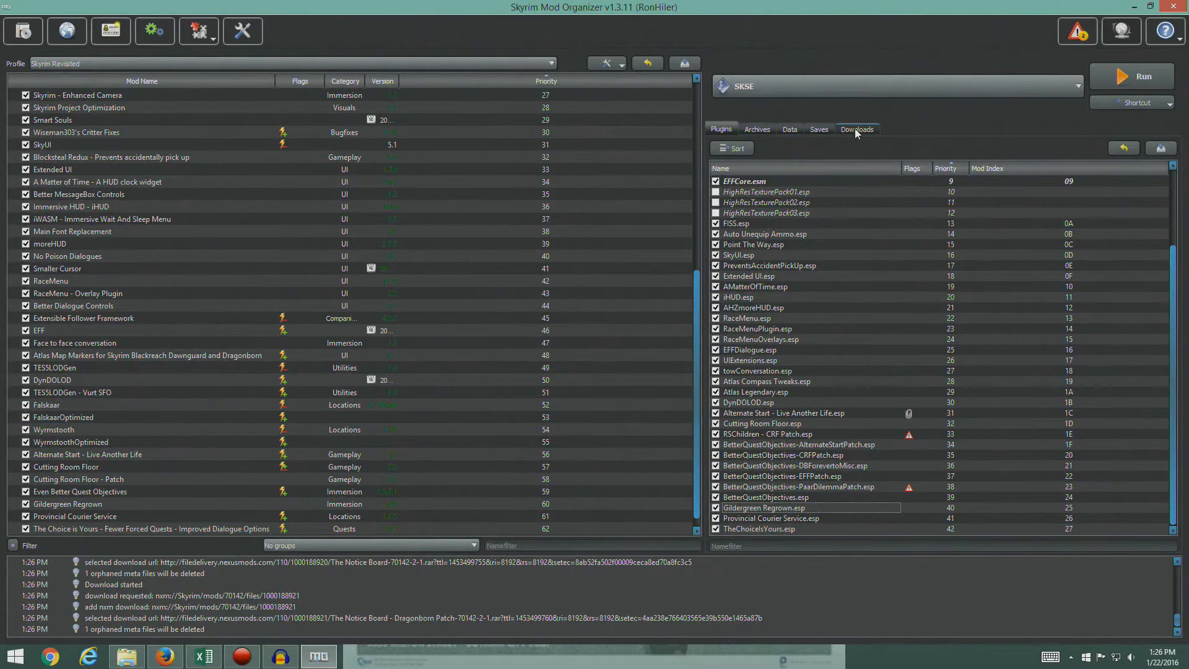
{"action": "left_click", "coordinate": [854, 130]}
{"action": "double_click", "coordinate": [771, 469]}
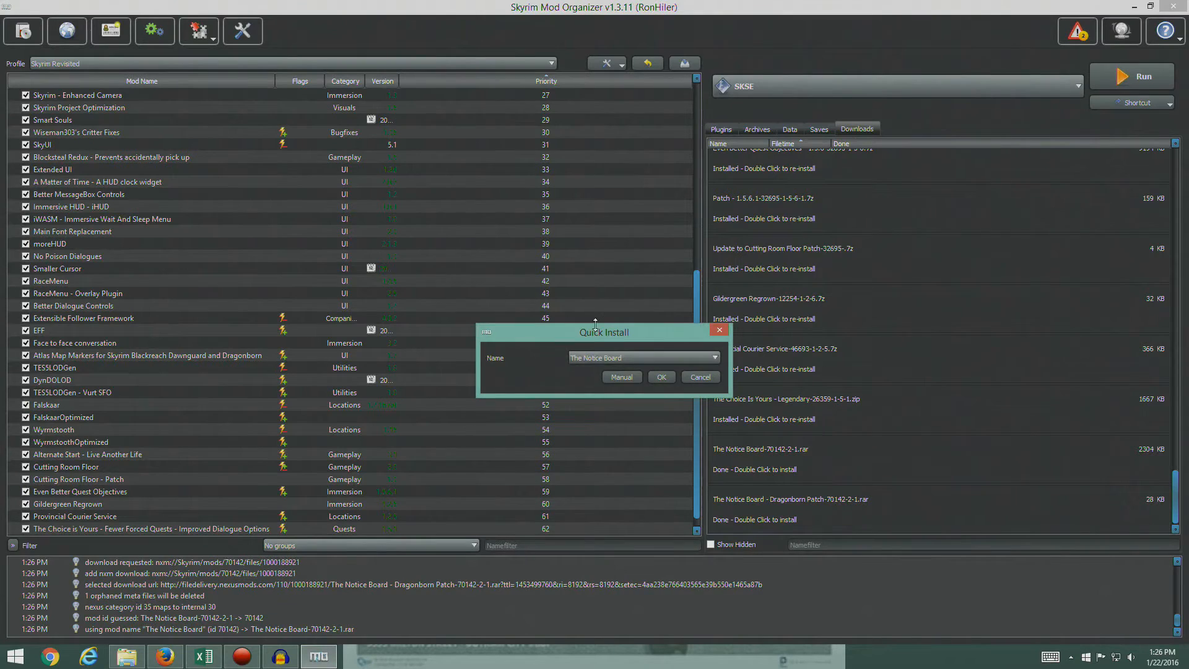
{"action": "left_click", "coordinate": [622, 377]}
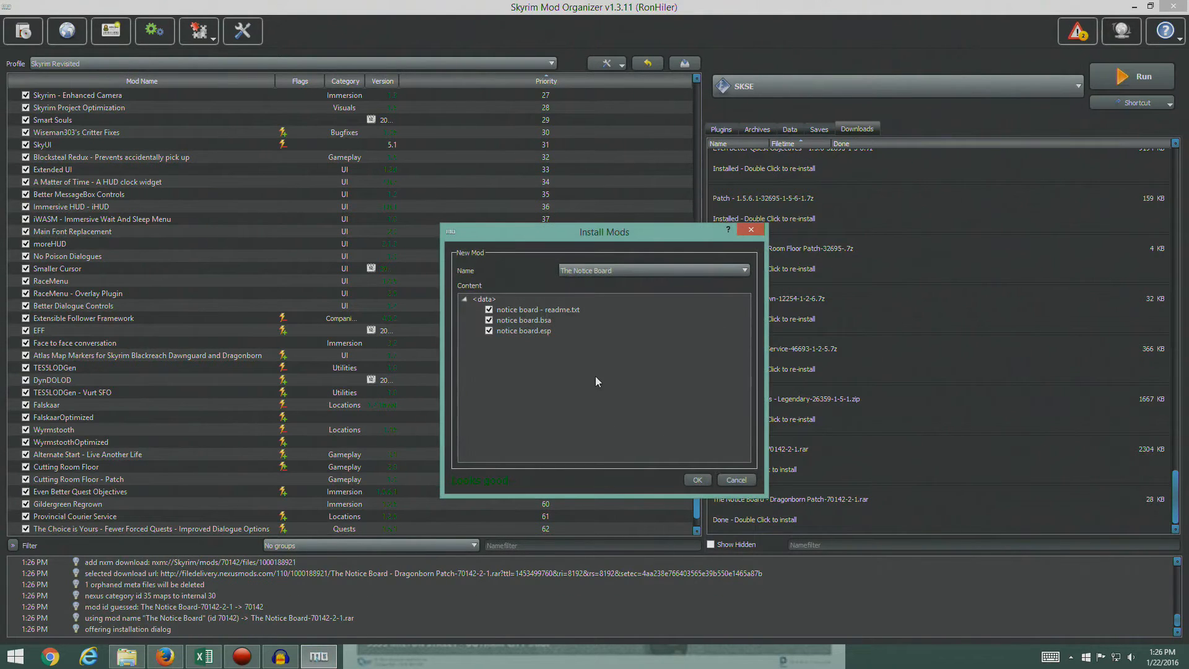
{"action": "left_click", "coordinate": [488, 310]}
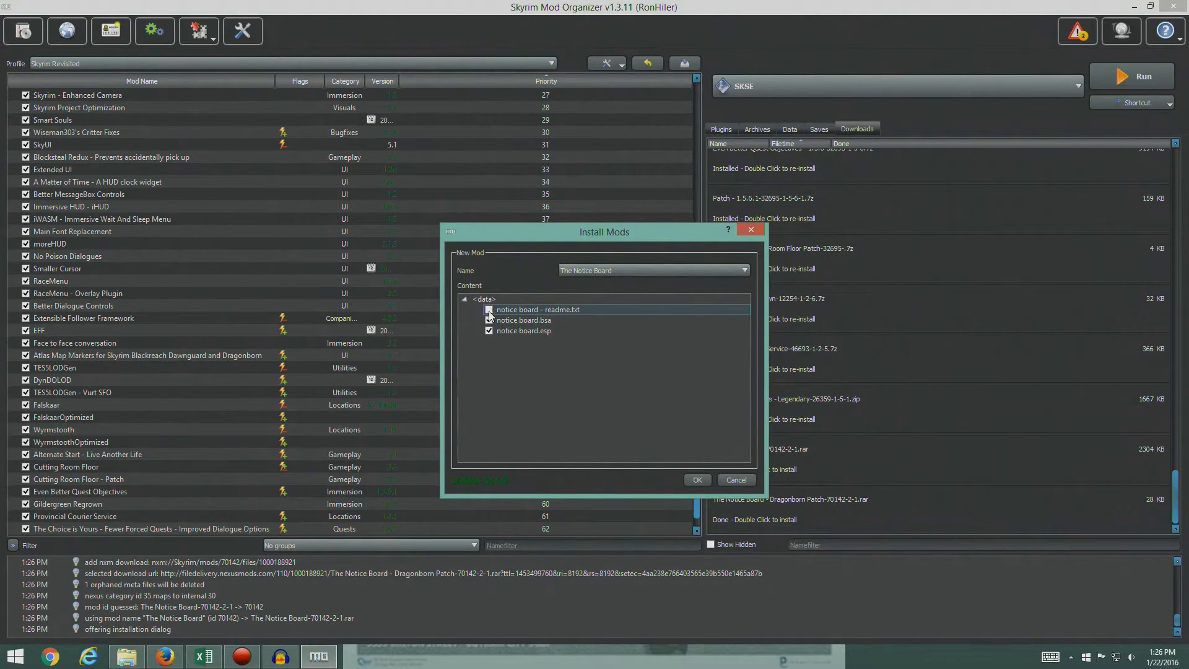
{"action": "left_click", "coordinate": [163, 657]}
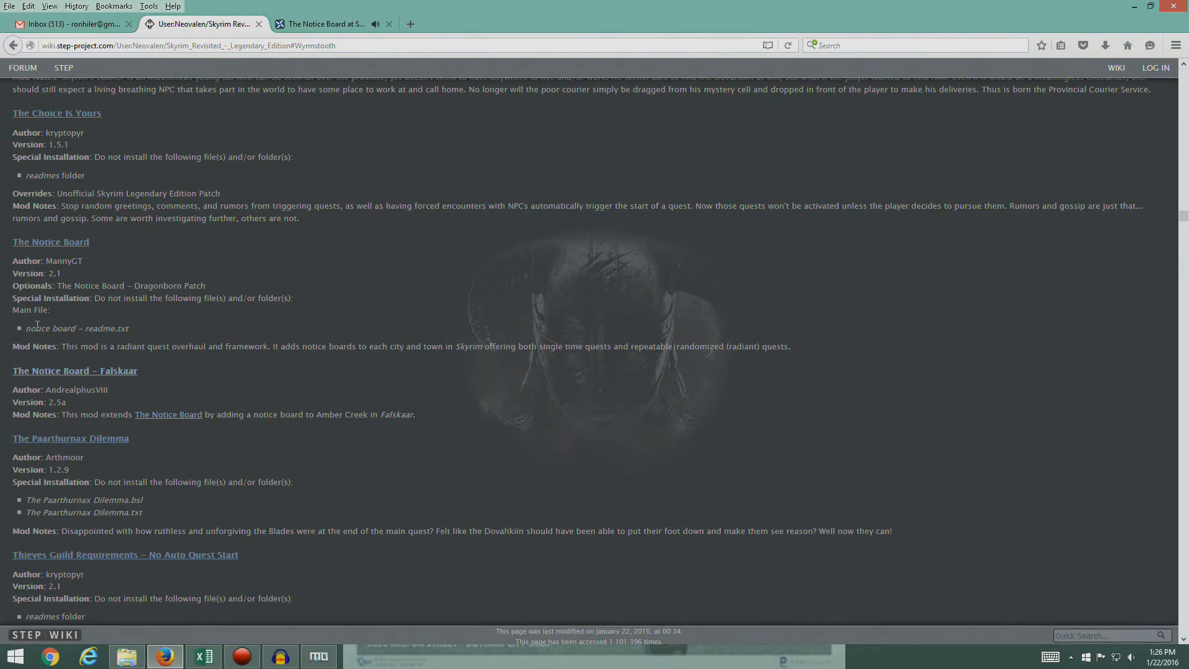
{"action": "left_click", "coordinate": [318, 656]}
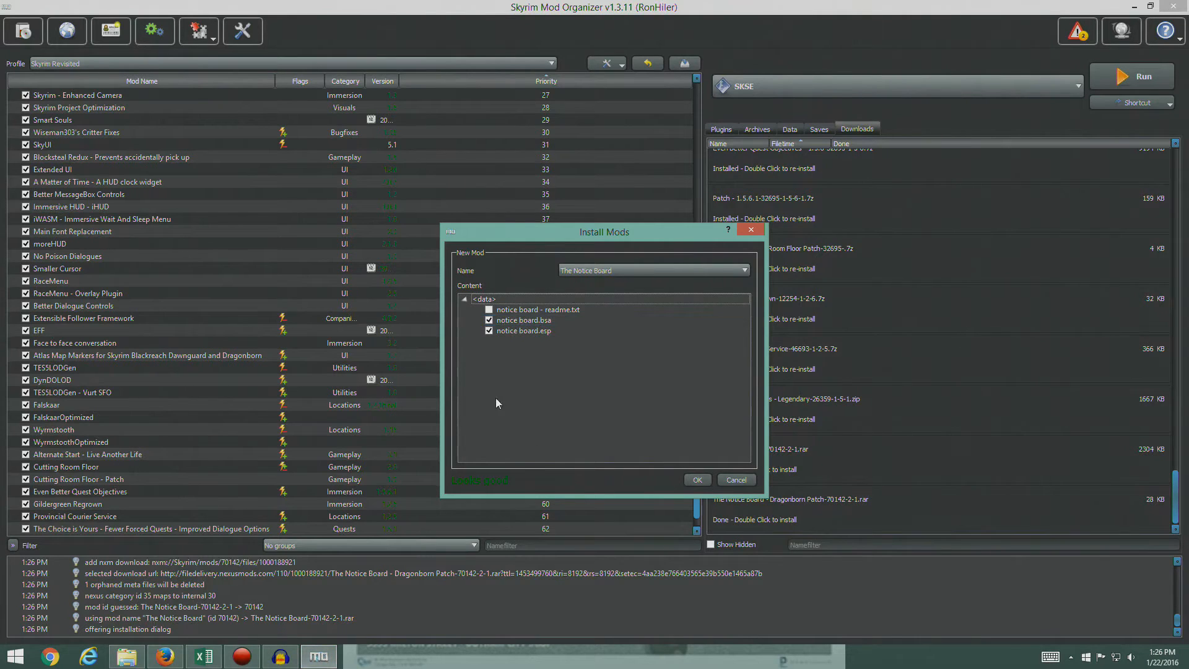
{"action": "left_click", "coordinate": [700, 484]}
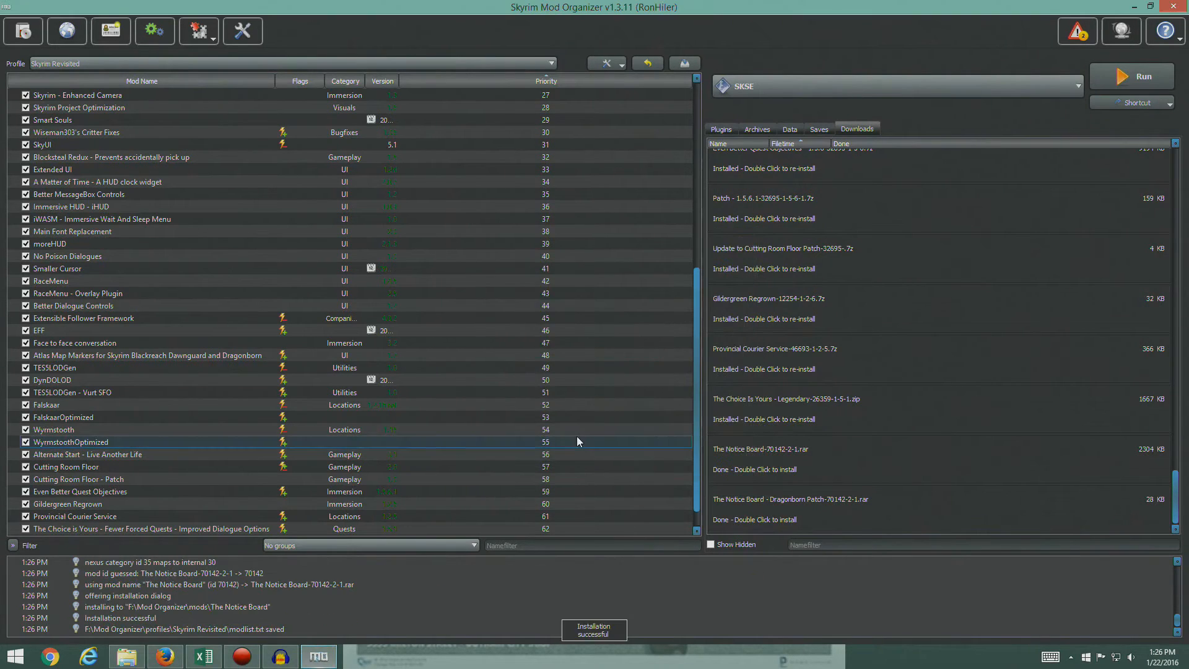
- Enable The Notice Board mod at the end of the mod list
{"action": "left_click", "coordinate": [696, 524]}
{"action": "left_click", "coordinate": [48, 515]}
{"action": "left_click", "coordinate": [25, 516]}
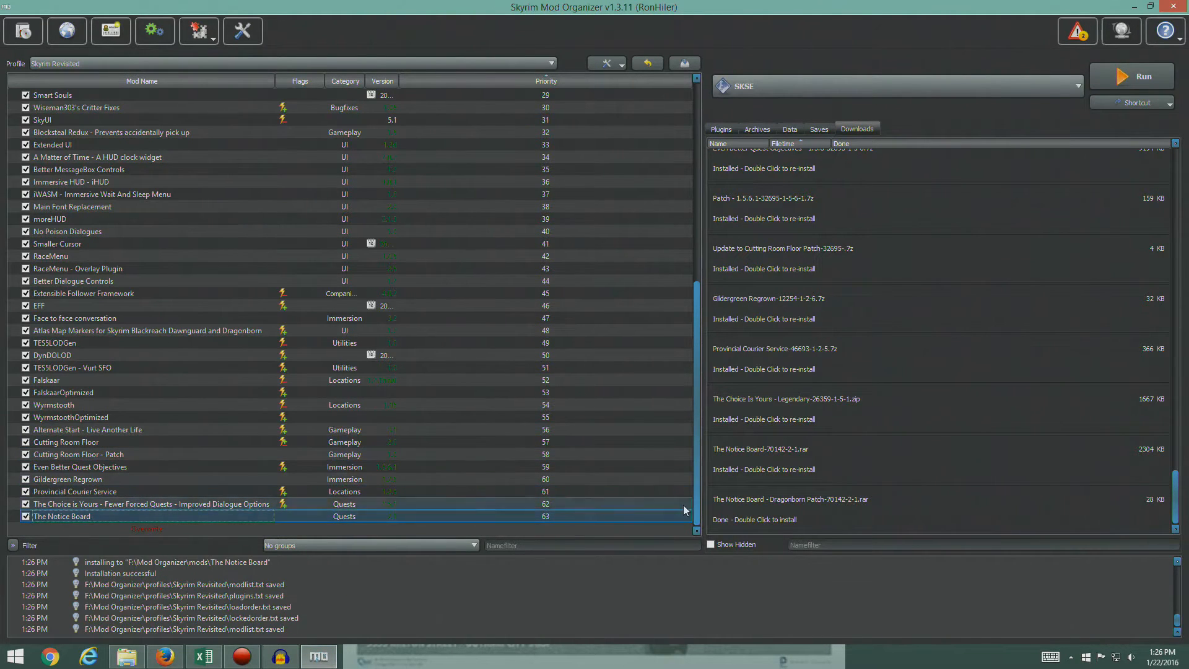
- Install The Notice Board's Dragonborn Patch manually as a separate mod named The Notice Board - Patch, and enable it
{"action": "double_click", "coordinate": [790, 515]}
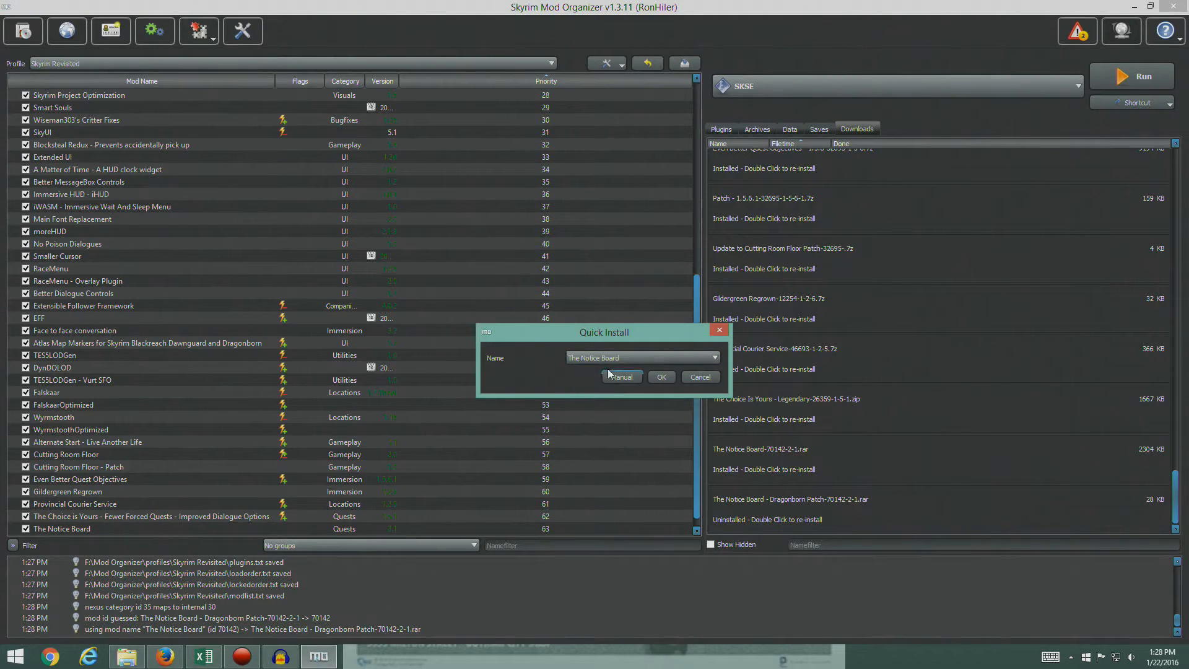
{"action": "left_click", "coordinate": [639, 351]}
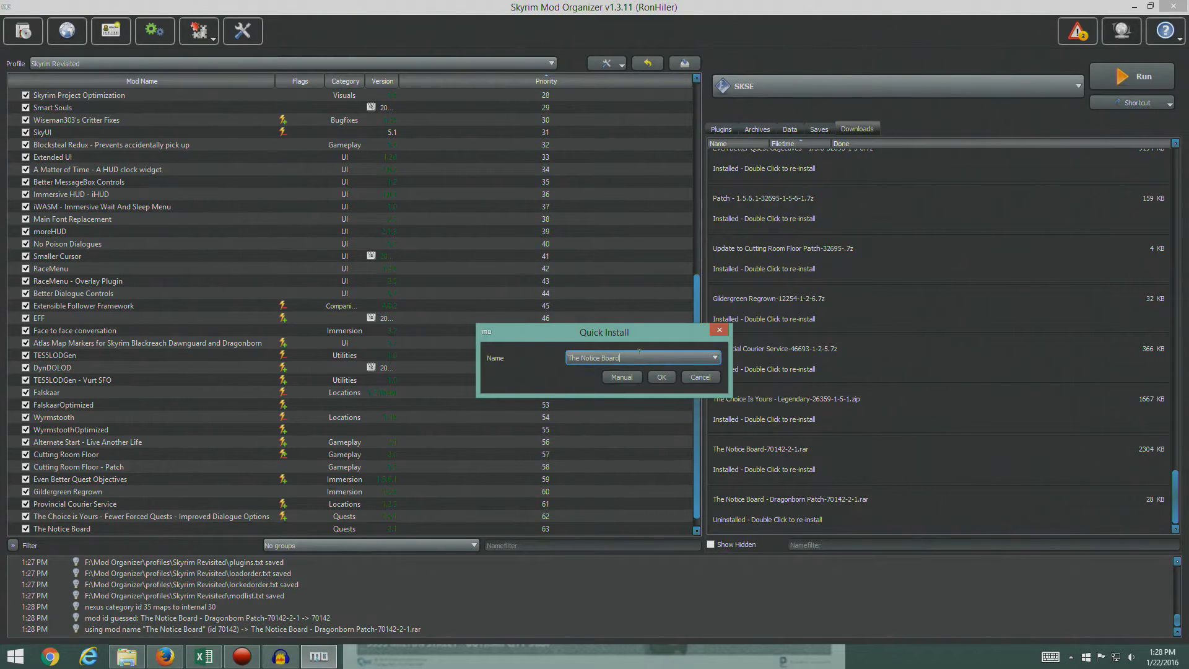
{"action": "type", "text": "- Patch"}
{"action": "left_click", "coordinate": [621, 377]}
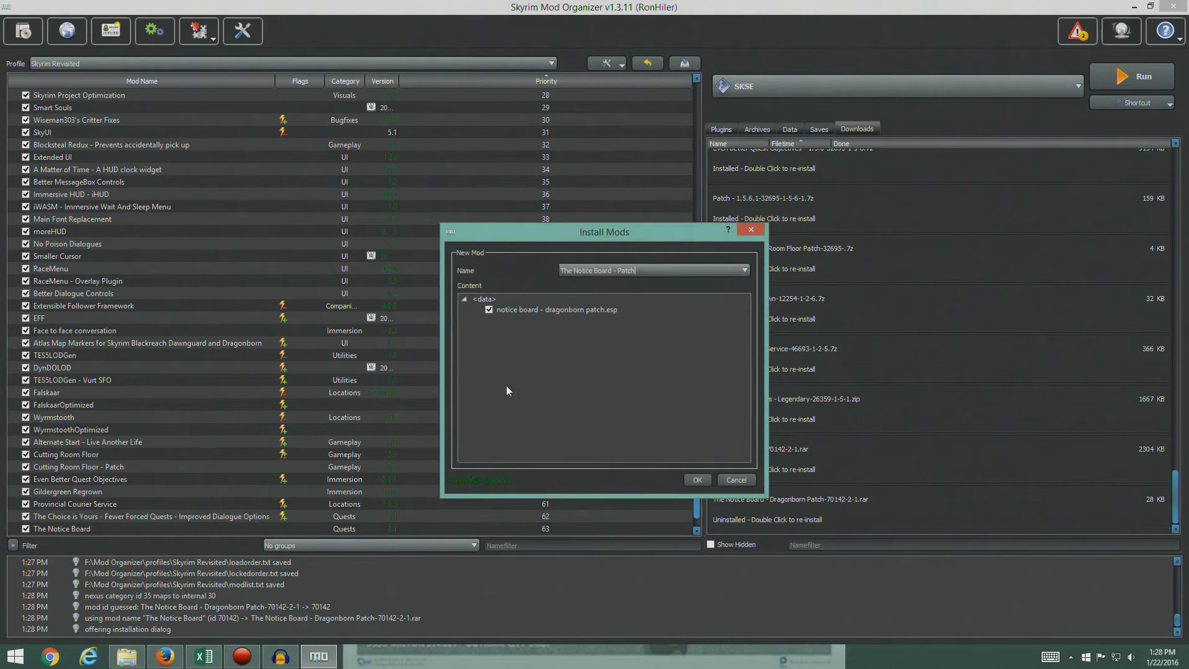
{"action": "left_click", "coordinate": [693, 479]}
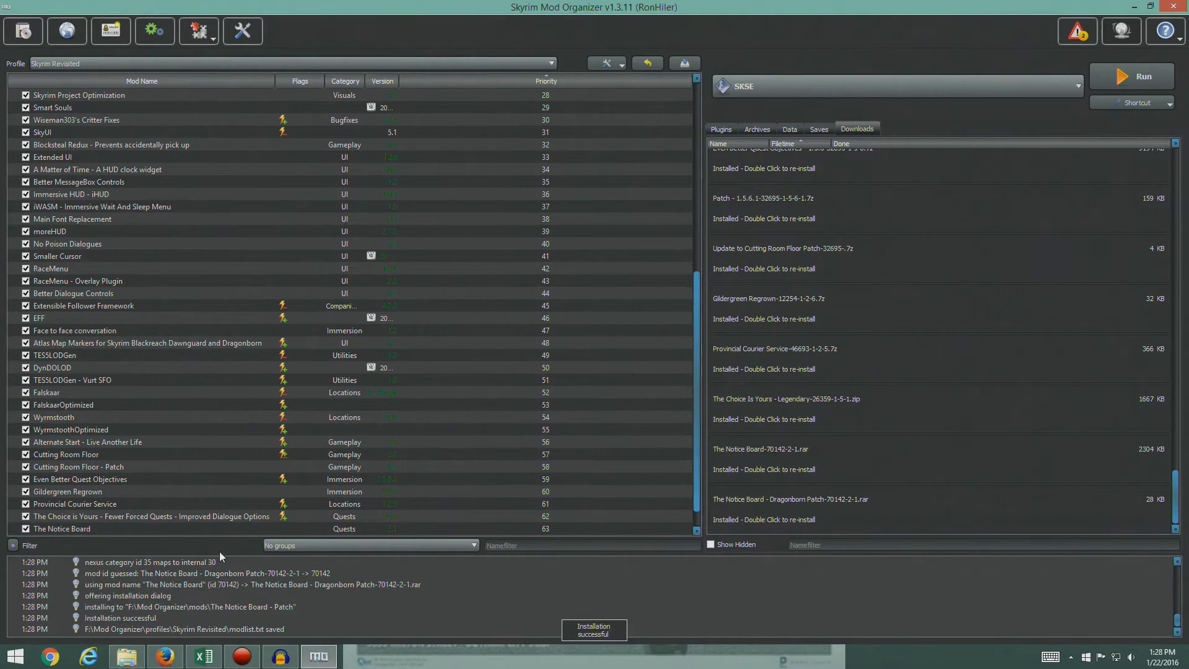
{"action": "left_click", "coordinate": [26, 516]}
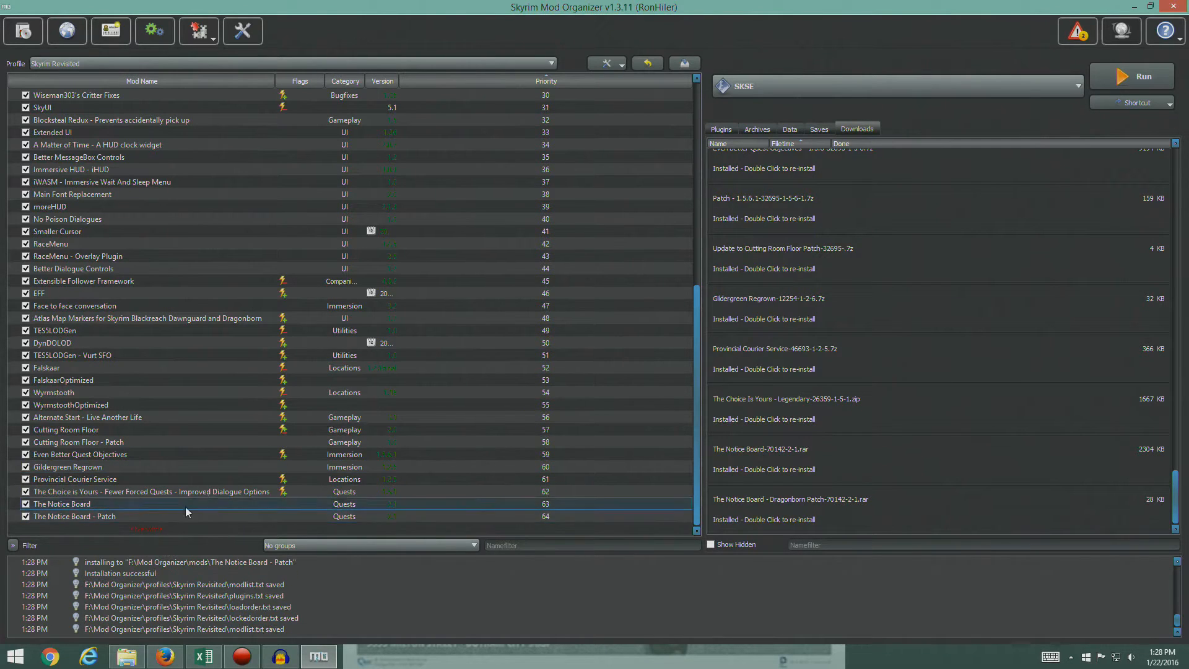
- Check the plugin list for the Dragonborn patch and inspect the SKSE Plugins folder inside Overwrite
{"action": "left_click", "coordinate": [720, 129]}
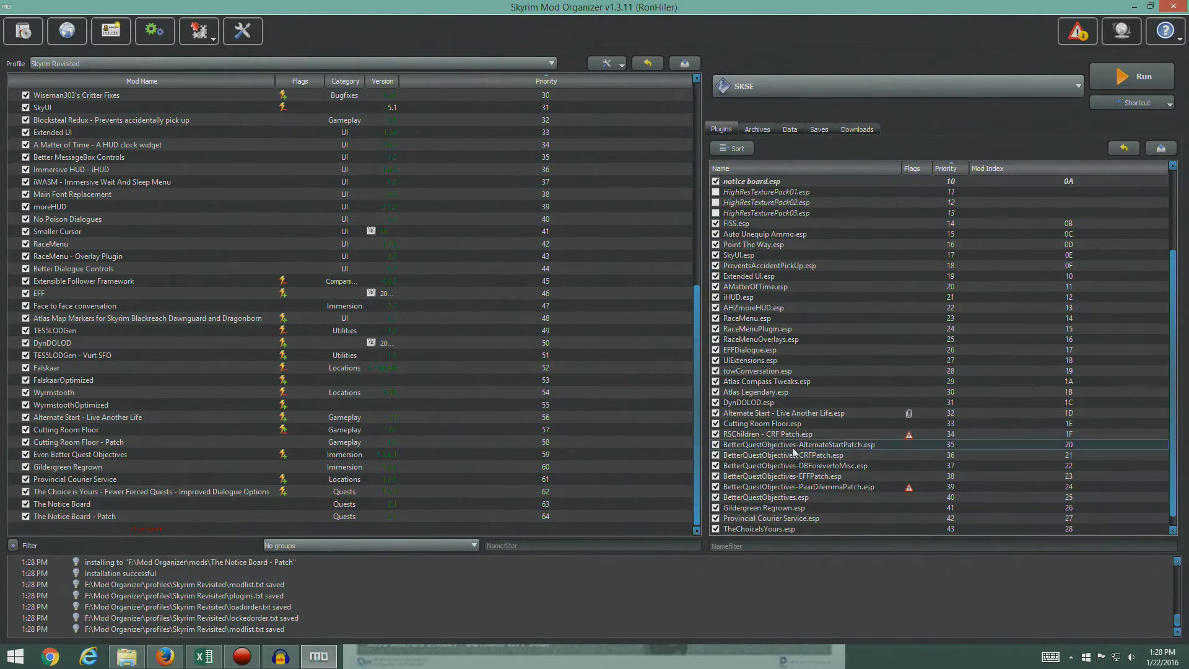
{"action": "scroll", "coordinate": [783, 520], "scroll_direction": "down", "scroll_amount": 2}
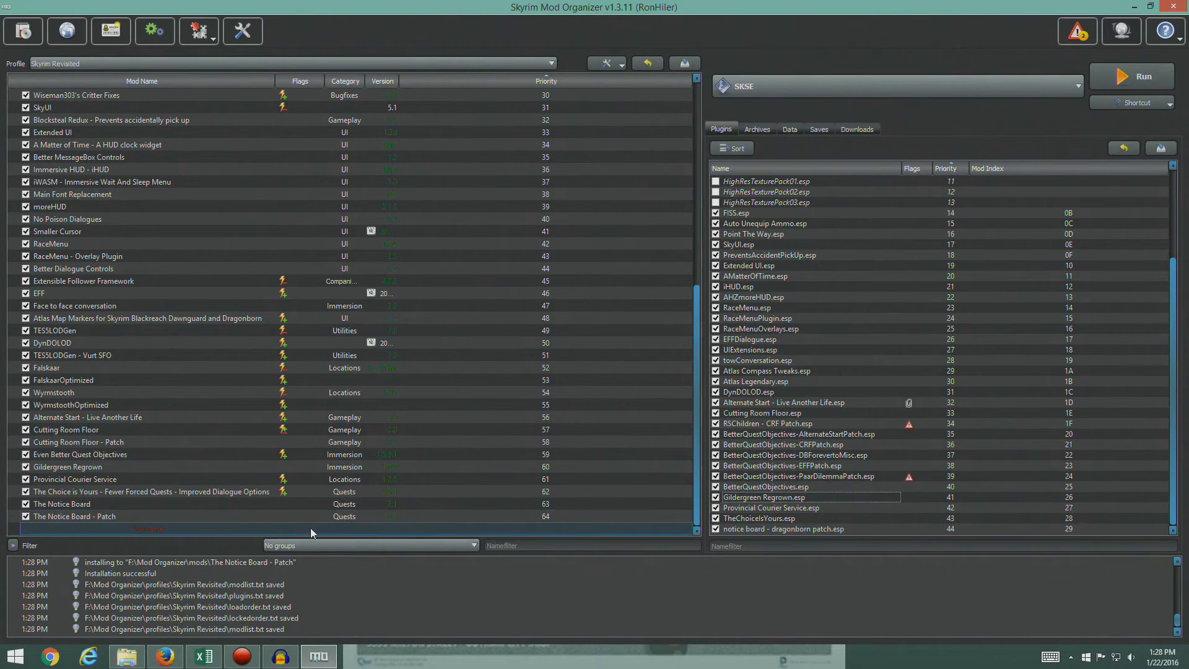
{"action": "double_click", "coordinate": [150, 527]}
{"action": "left_click", "coordinate": [398, 262]}
{"action": "left_click", "coordinate": [411, 275]}
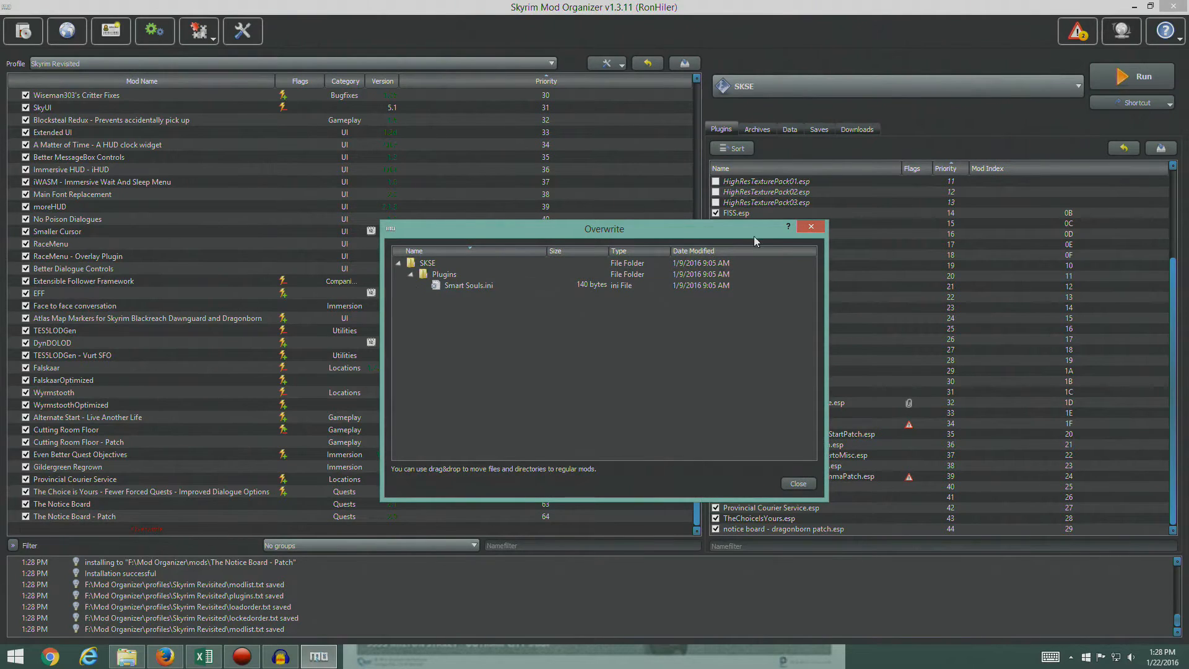
{"action": "left_click", "coordinate": [802, 228]}
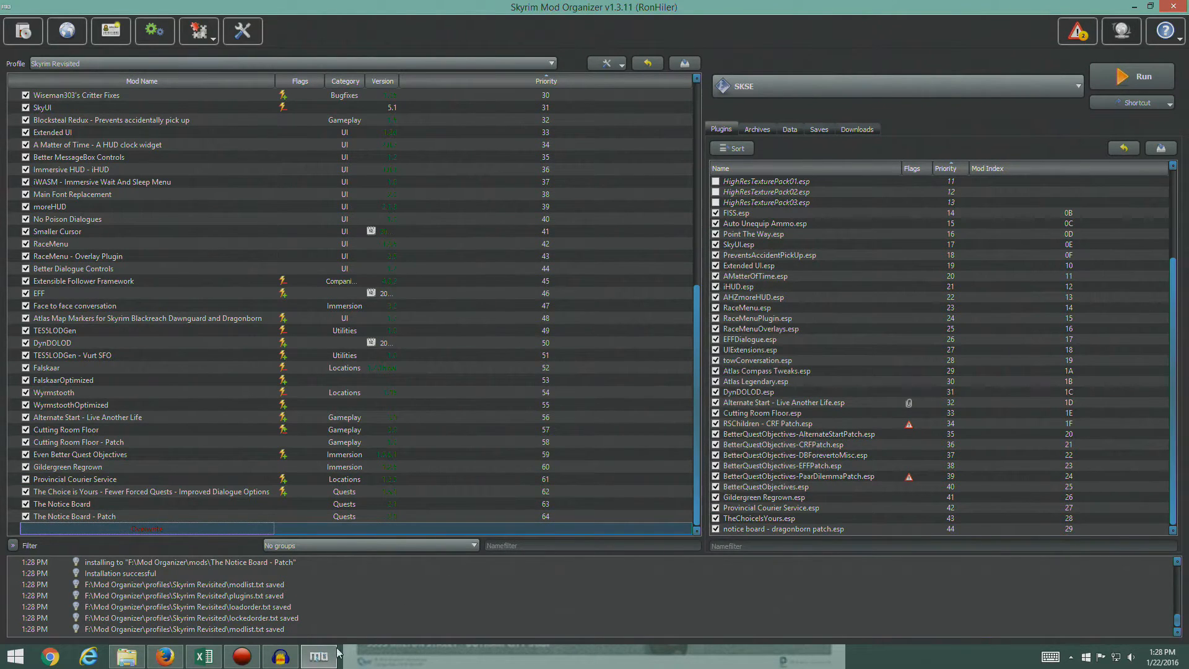
- Switch to Firefox and open the files list of The Notice Board - Falskaar mod page from the STEP guide
{"action": "left_click", "coordinate": [165, 656]}
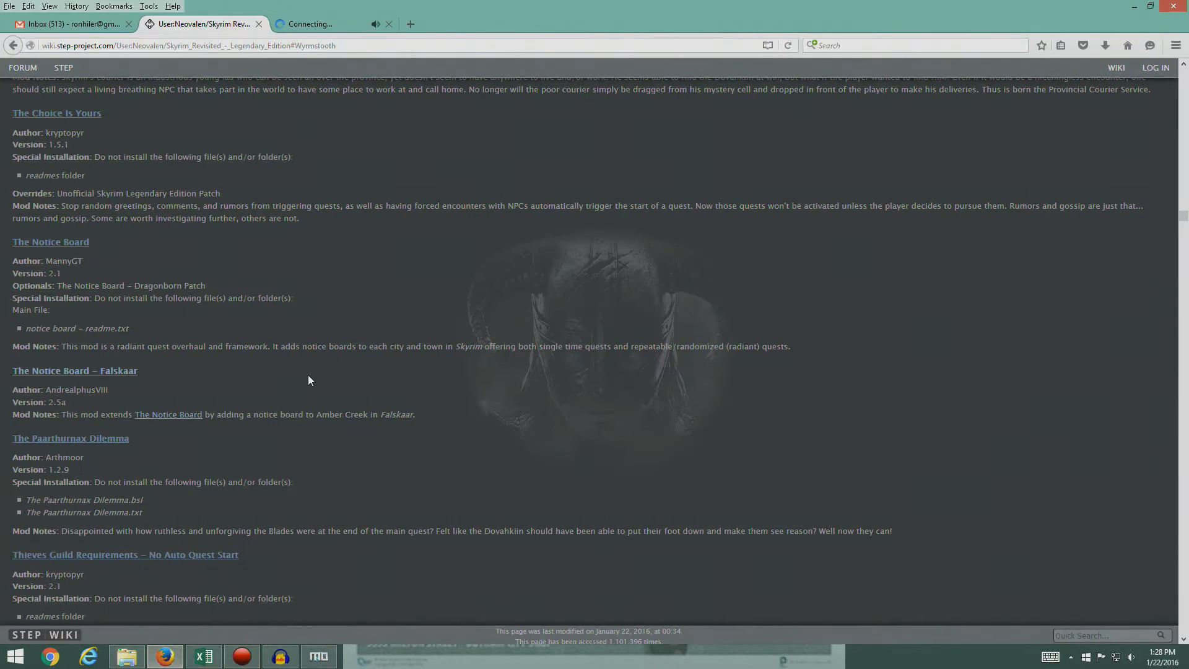
{"action": "scroll", "coordinate": [214, 322], "scroll_direction": "down", "scroll_amount": 5}
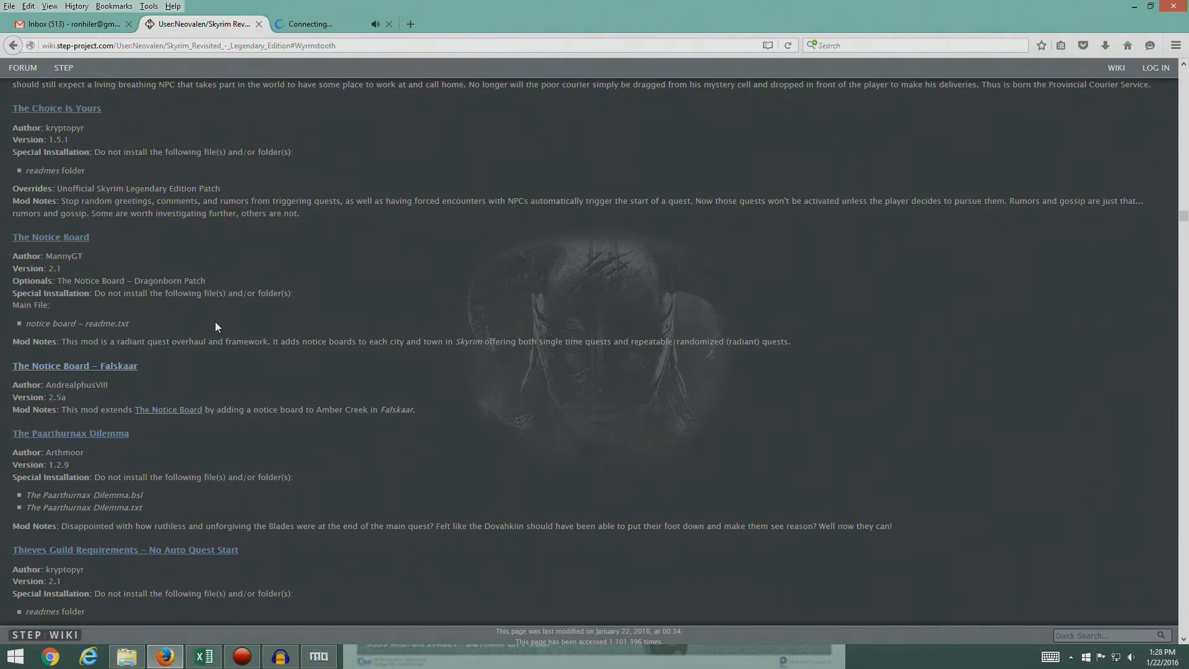
{"action": "scroll", "coordinate": [217, 322], "scroll_direction": "up", "scroll_amount": 1}
{"action": "scroll", "coordinate": [215, 321], "scroll_direction": "down", "scroll_amount": 4}
{"action": "scroll", "coordinate": [214, 321], "scroll_direction": "up", "scroll_amount": 5}
{"action": "scroll", "coordinate": [214, 326], "scroll_direction": "up", "scroll_amount": 2}
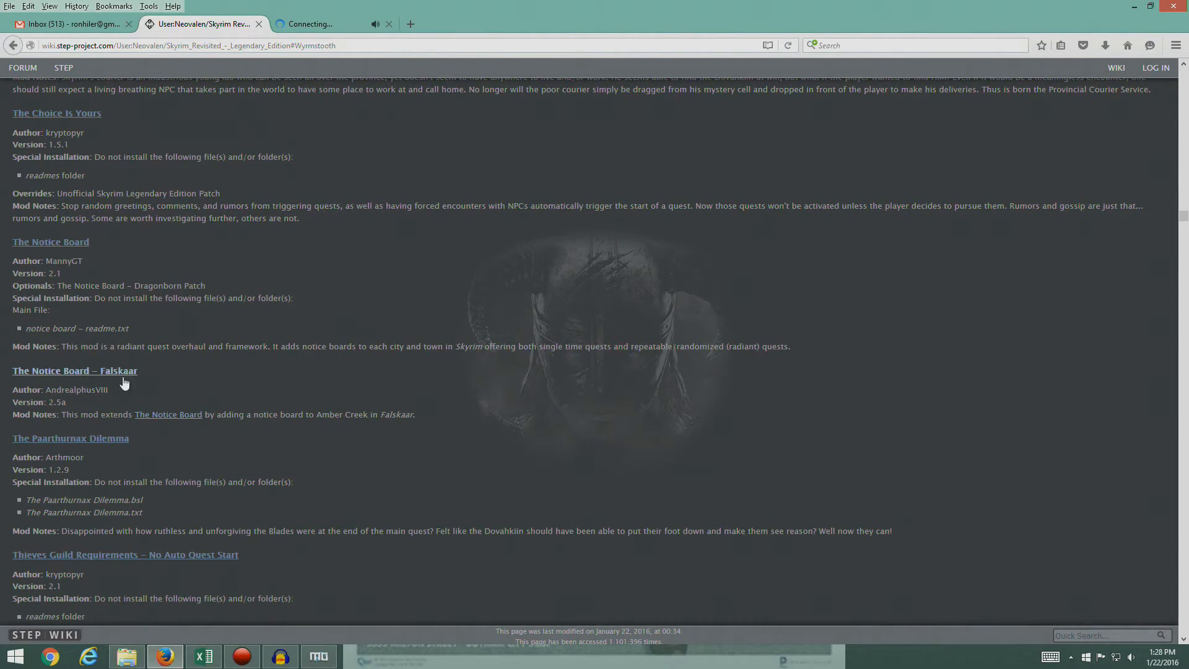
{"action": "left_click", "coordinate": [72, 371]}
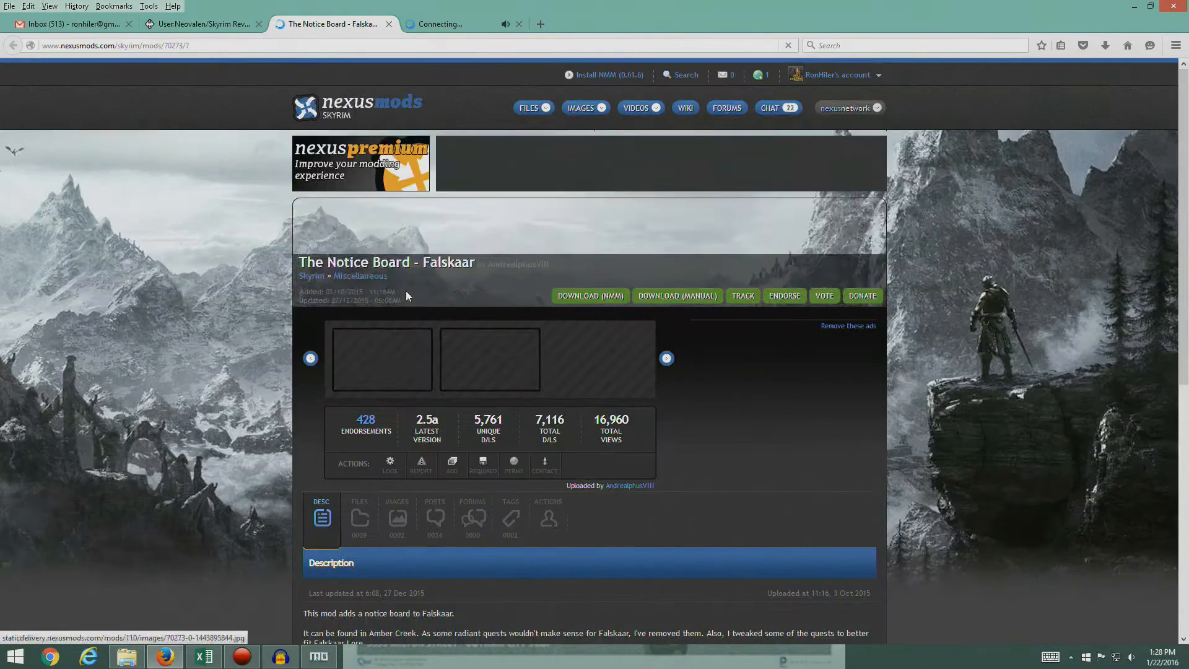
{"action": "left_click", "coordinate": [359, 523]}
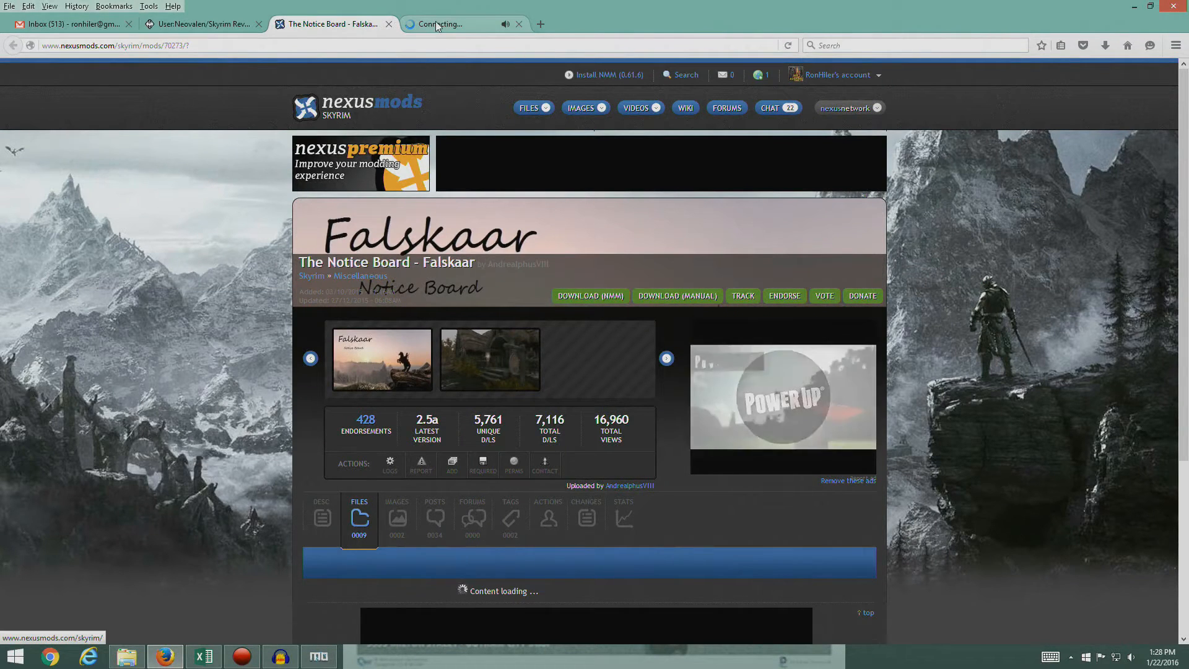
- Close the old mod page and download The Notice Board for Falskaar 2.5a through the mod manager, accepting the required-files notice
{"action": "left_click", "coordinate": [518, 24]}
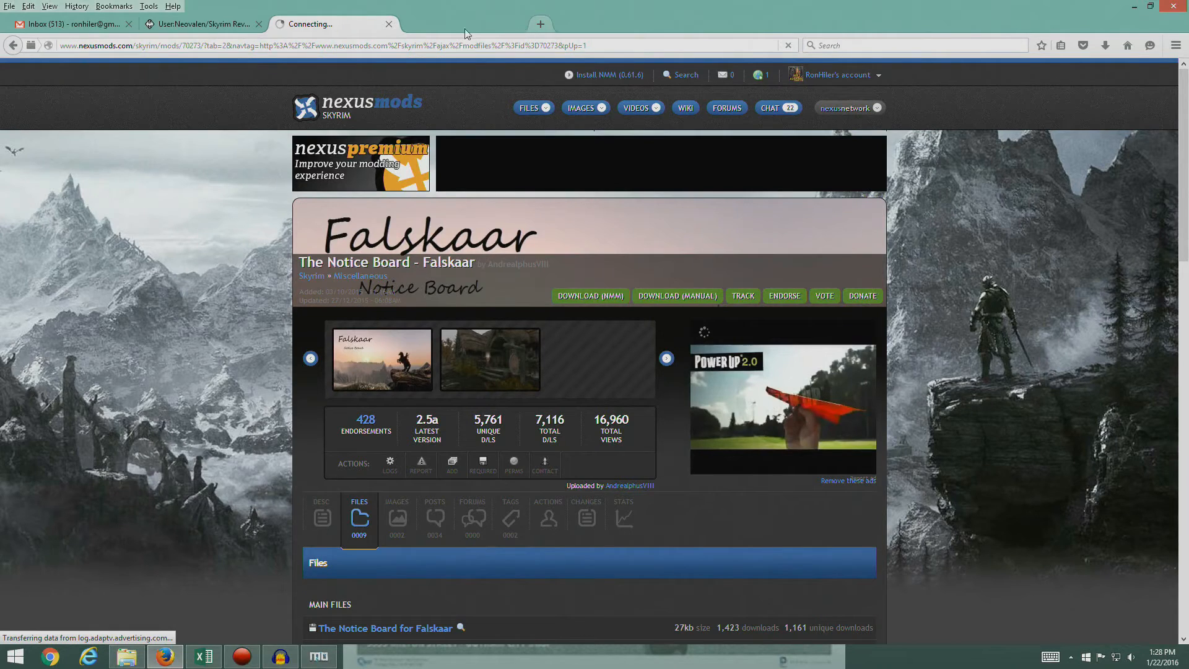
{"action": "left_click", "coordinate": [222, 25]}
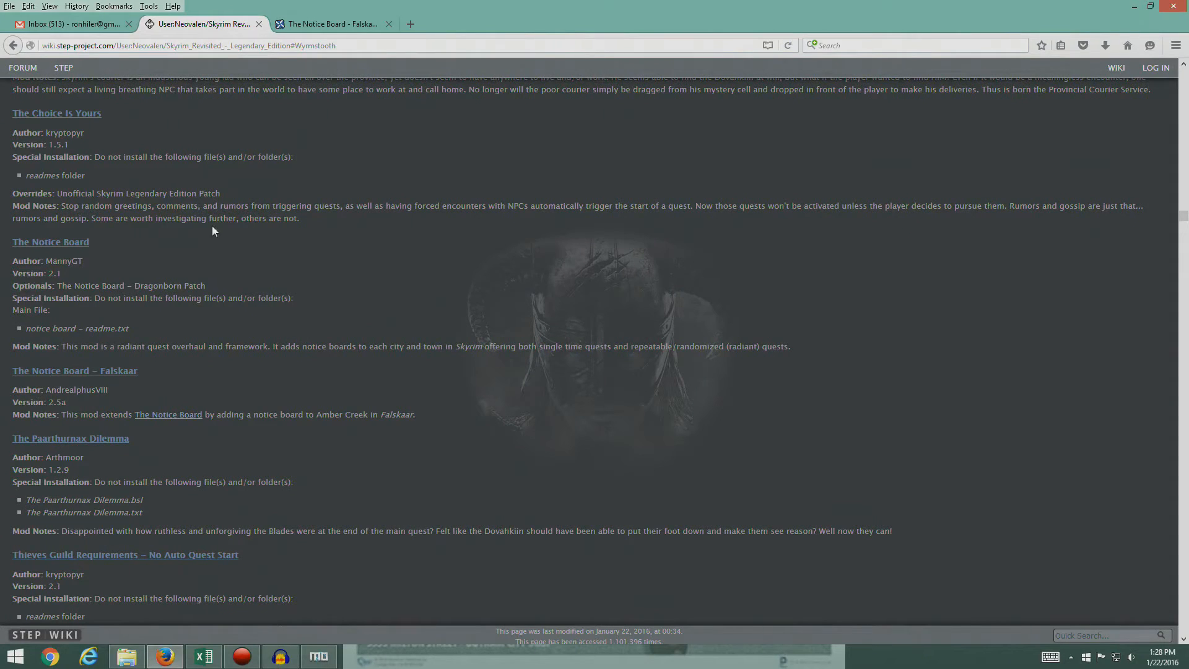
{"action": "left_click", "coordinate": [299, 24]}
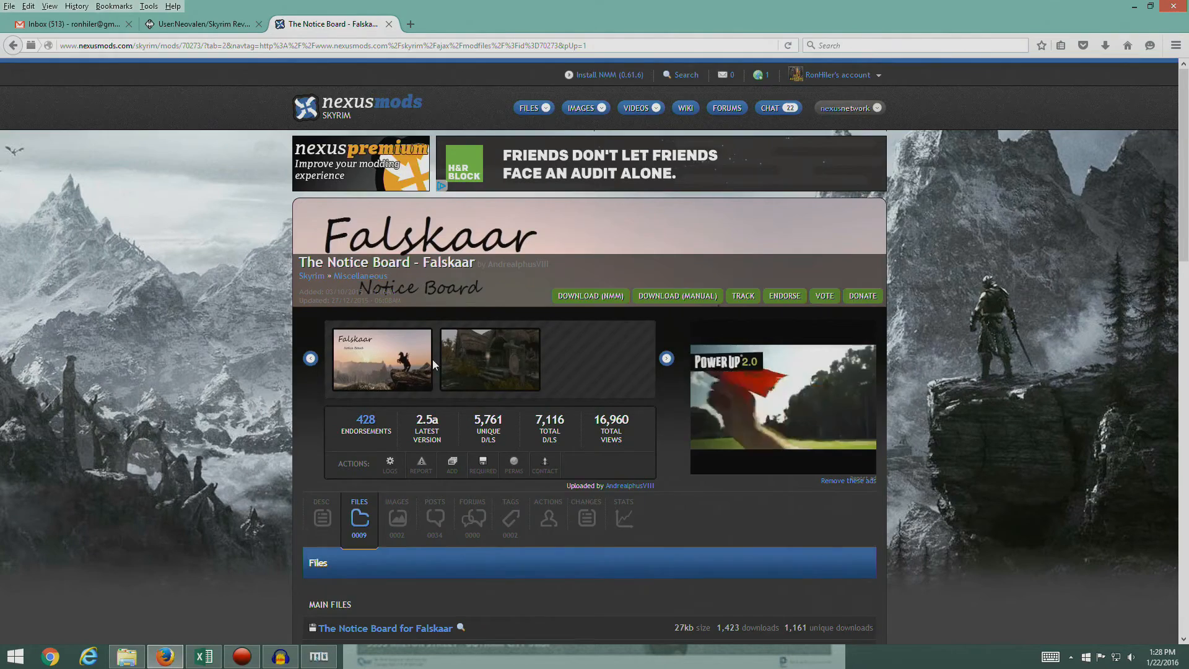
{"action": "scroll", "coordinate": [432, 359], "scroll_direction": "down", "scroll_amount": 5}
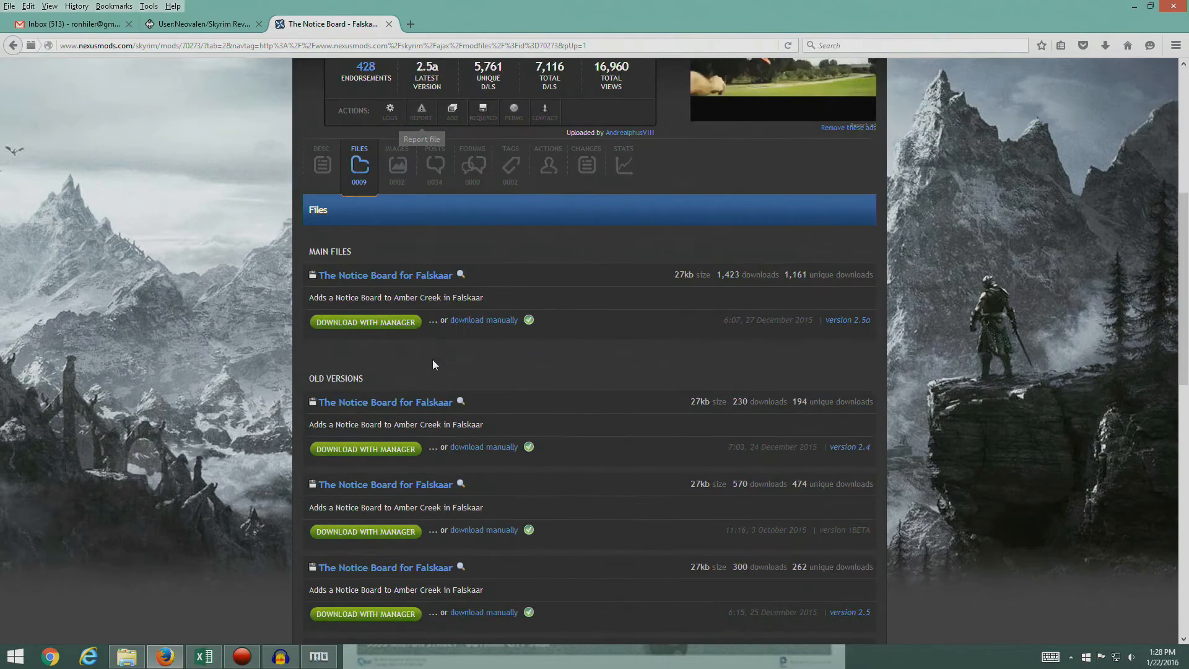
{"action": "left_click", "coordinate": [379, 322]}
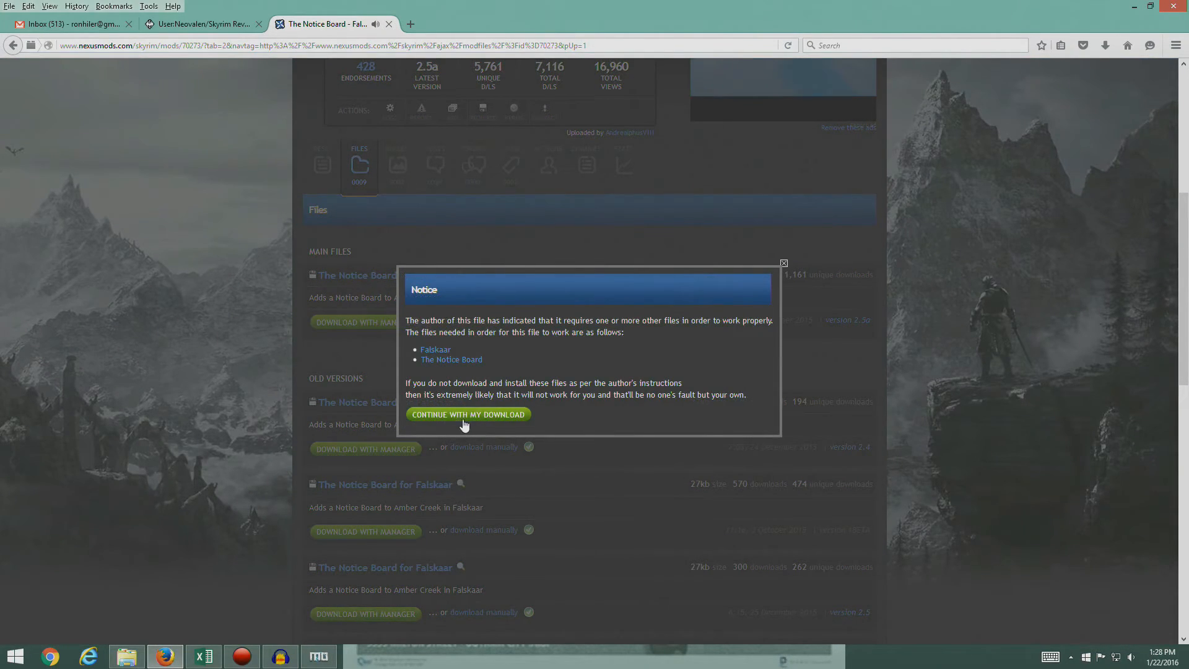
{"action": "left_click", "coordinate": [489, 414]}
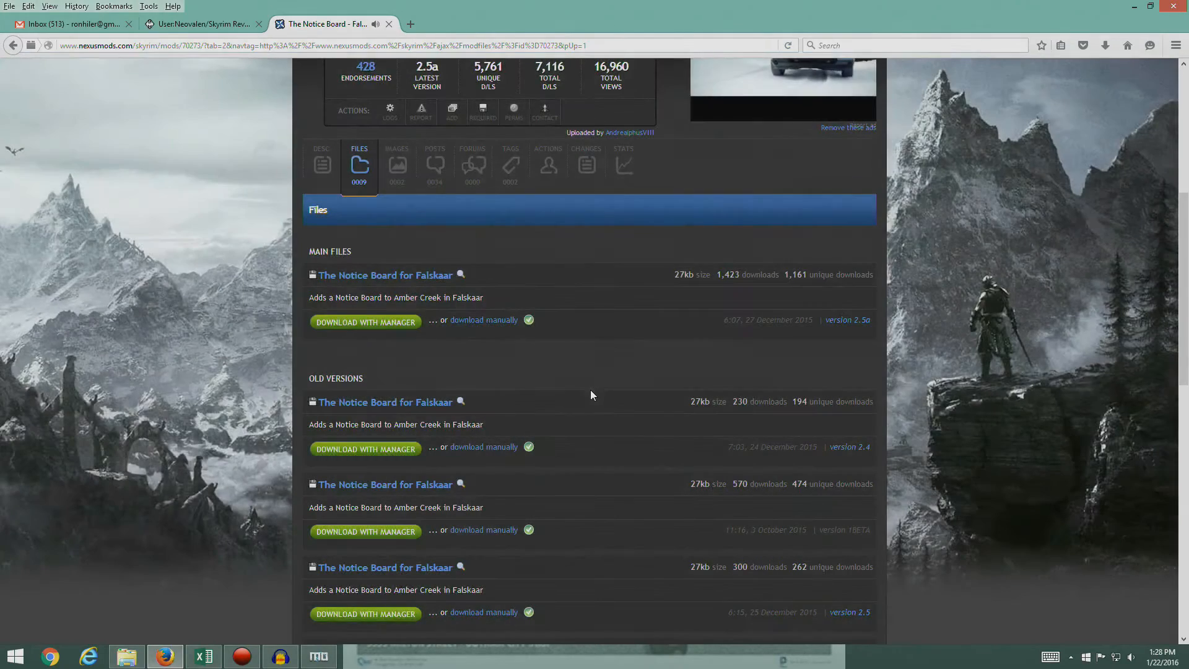
- In Mod Organizer, start a manual install of The Notice Board for Falskaar and set its Falskaar - Notice Board v2.5a folder as data directory
{"action": "left_click", "coordinate": [319, 655]}
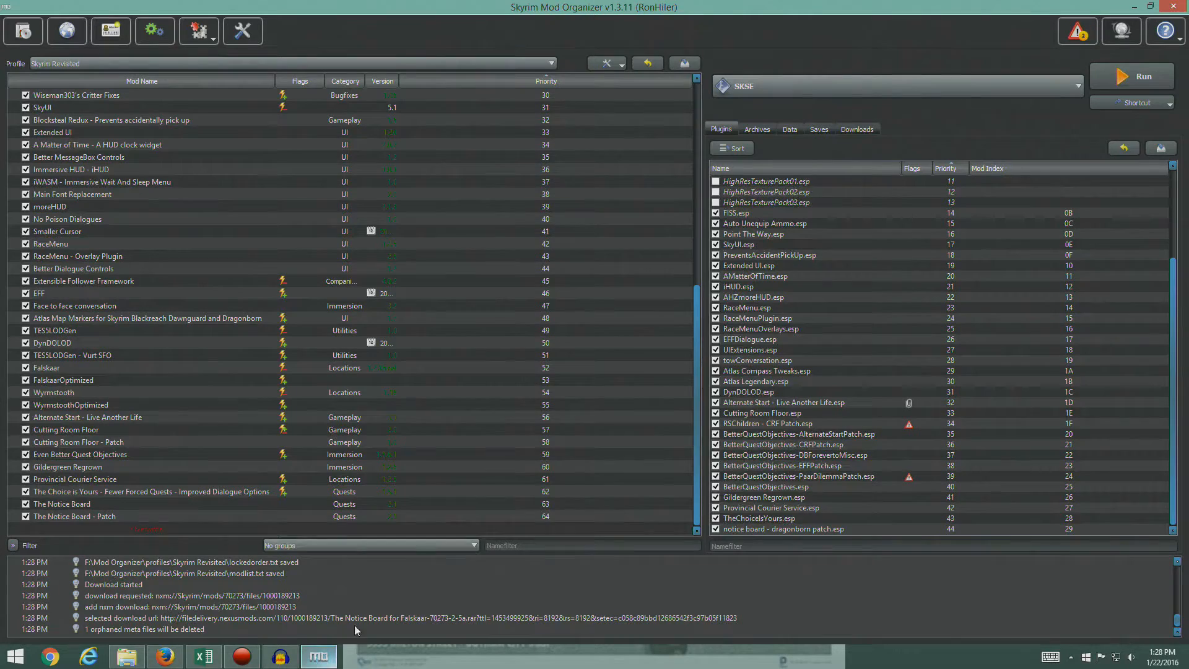
{"action": "left_click", "coordinate": [858, 129]}
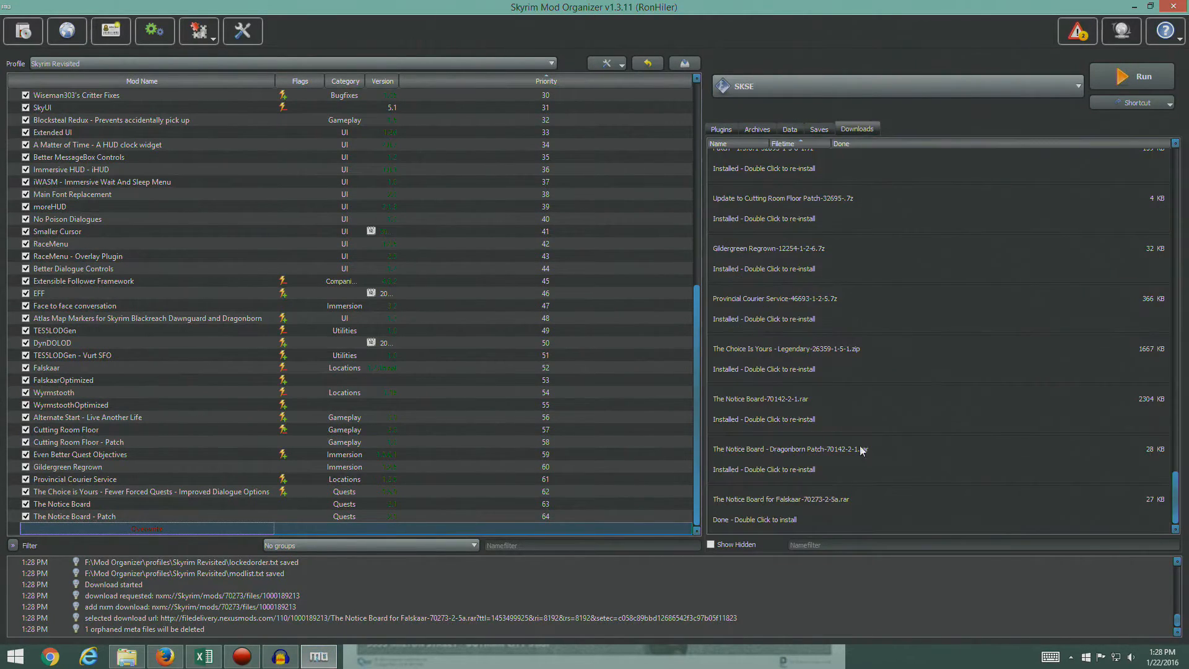
{"action": "double_click", "coordinate": [752, 505]}
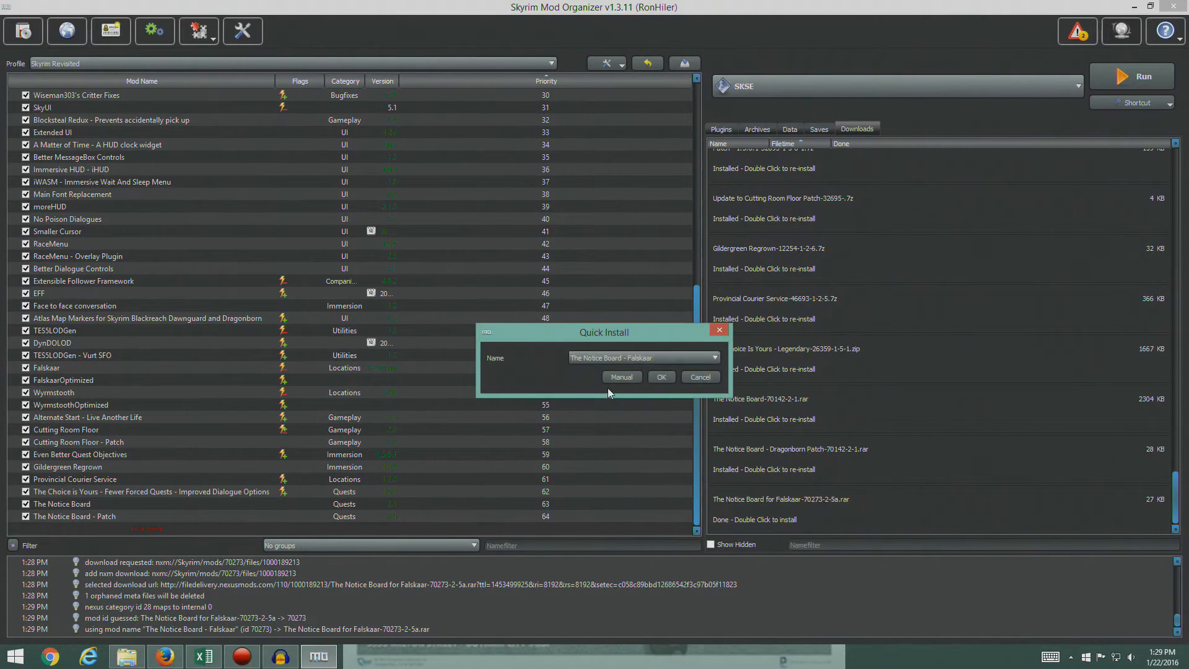
{"action": "left_click", "coordinate": [619, 375]}
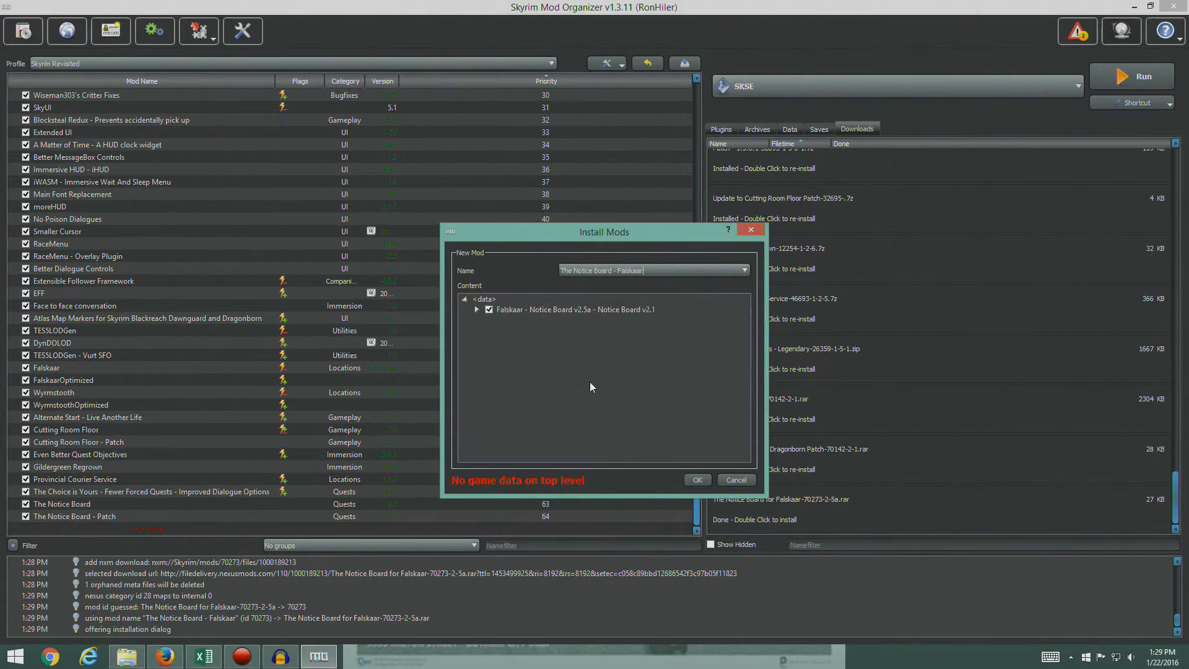
{"action": "left_click", "coordinate": [477, 309]}
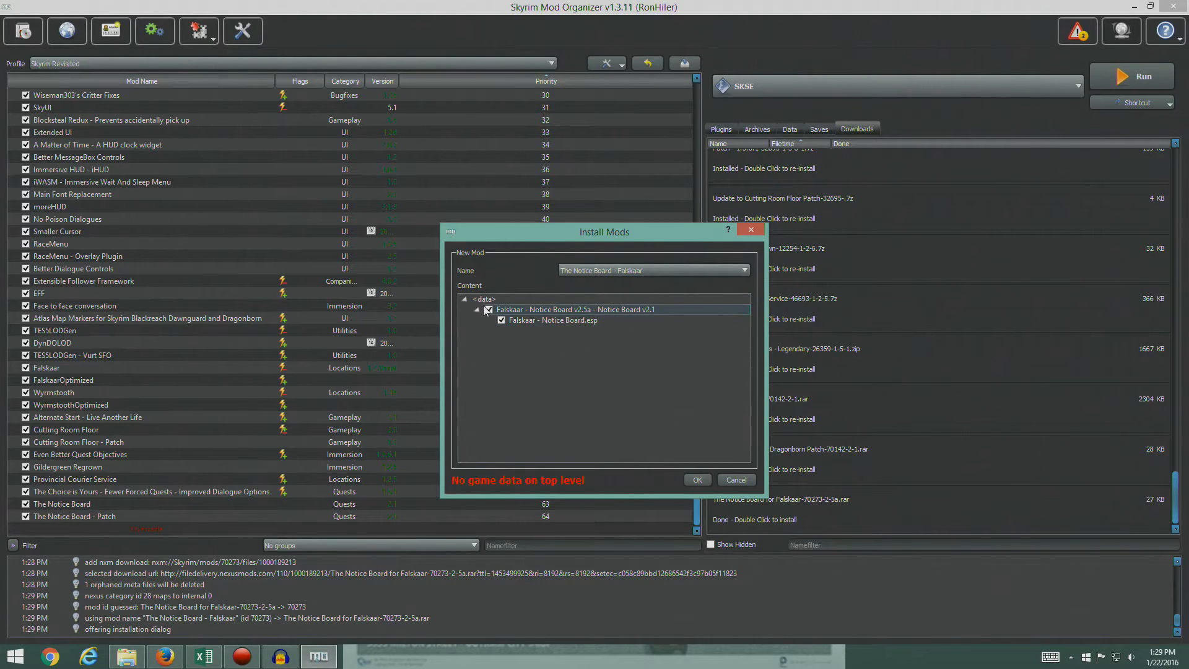
{"action": "right_click", "coordinate": [487, 302]}
{"action": "left_click", "coordinate": [506, 310]}
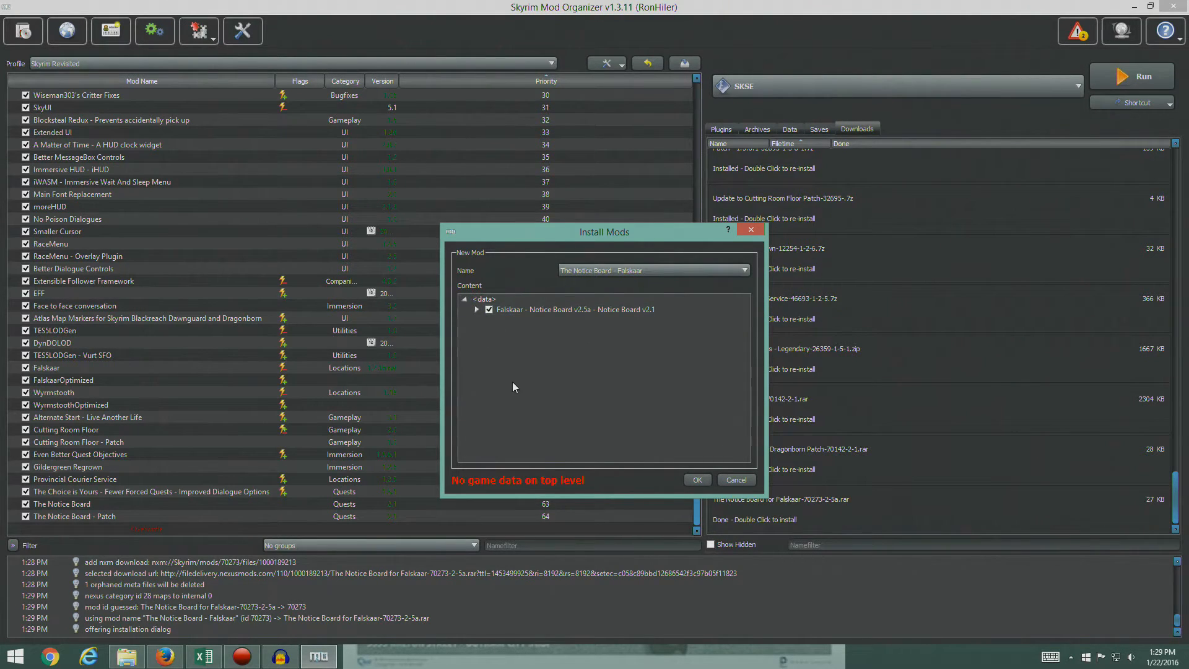
{"action": "right_click", "coordinate": [535, 311]}
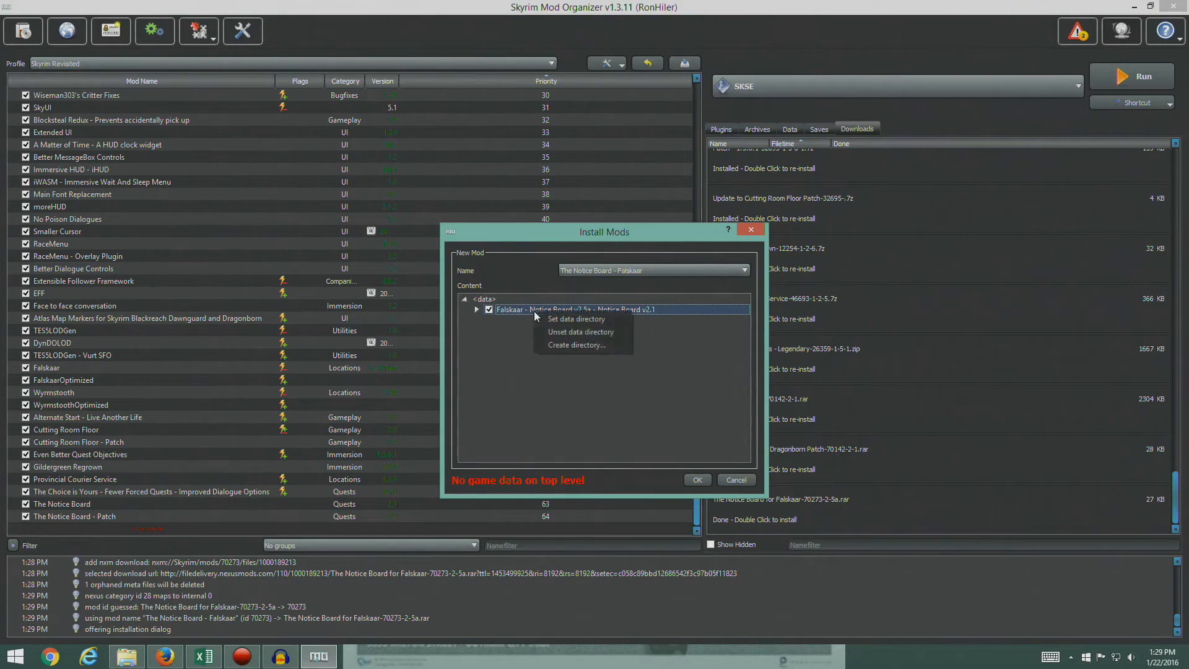
{"action": "left_click", "coordinate": [592, 324]}
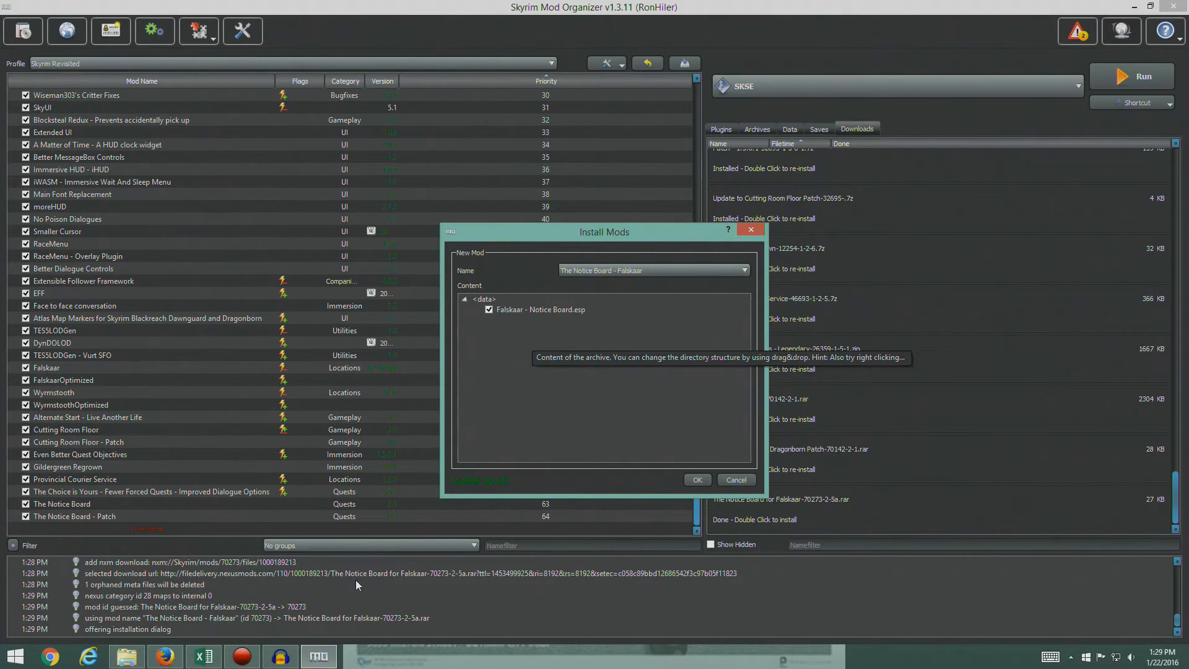
- Check The Notice Board - Falskaar entry in the STEP guide, then finish installing the mod and enable it
{"action": "left_click", "coordinate": [164, 655]}
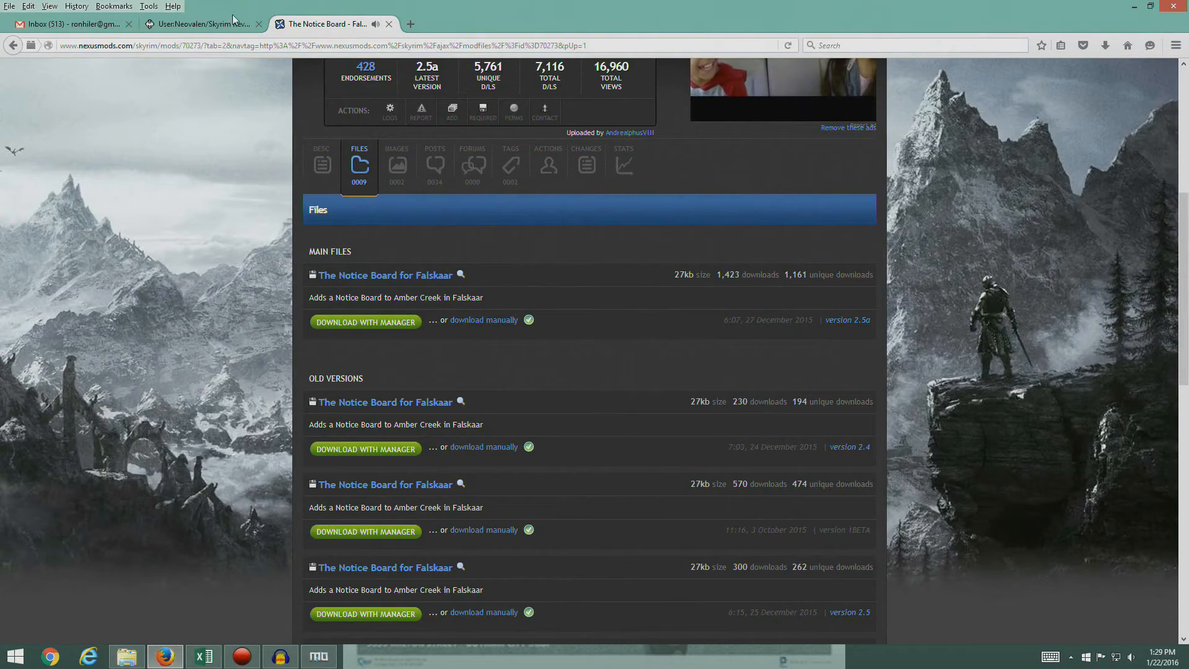
{"action": "left_click", "coordinate": [210, 24]}
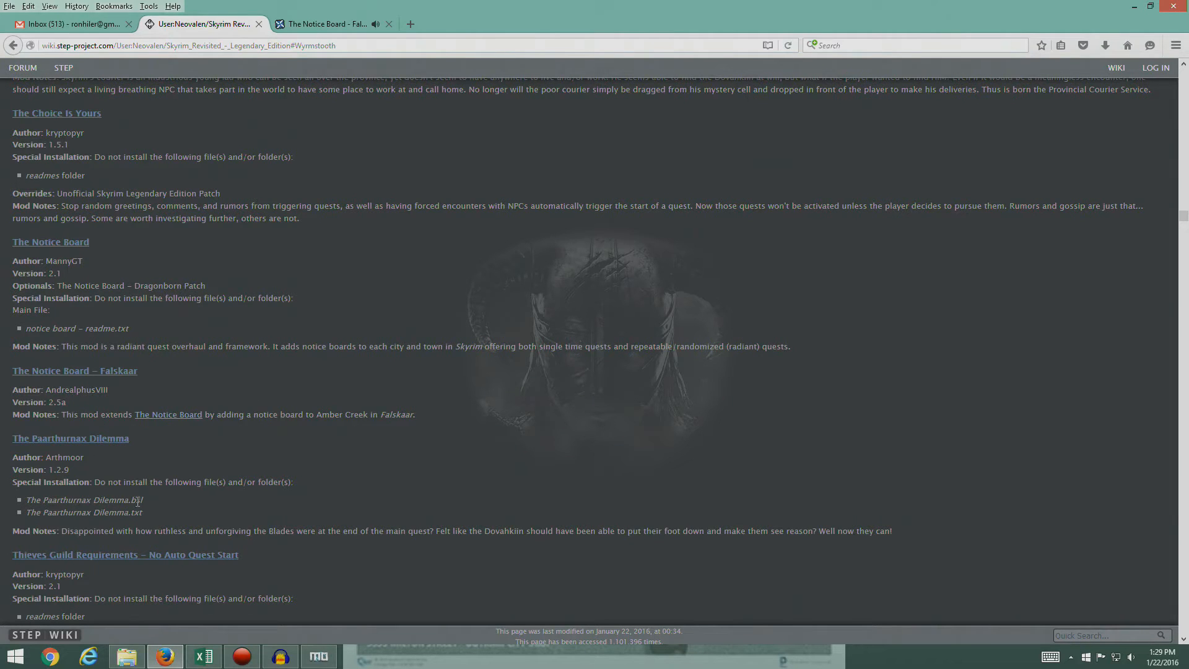
{"action": "left_click", "coordinate": [318, 656]}
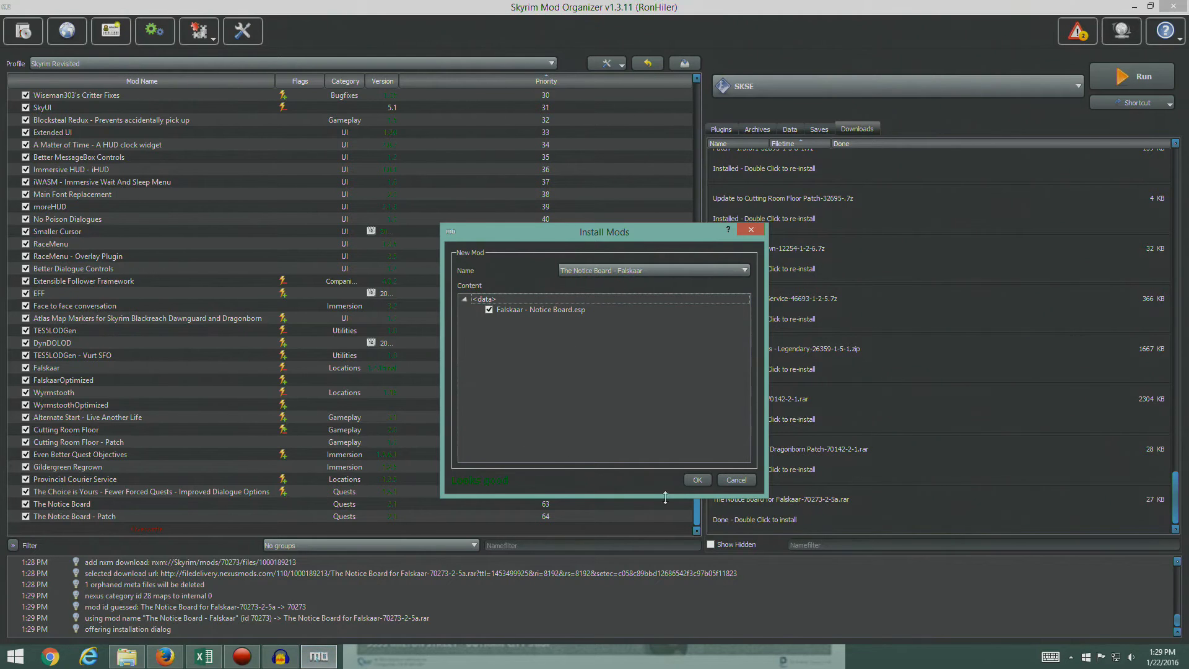
{"action": "left_click", "coordinate": [697, 480]}
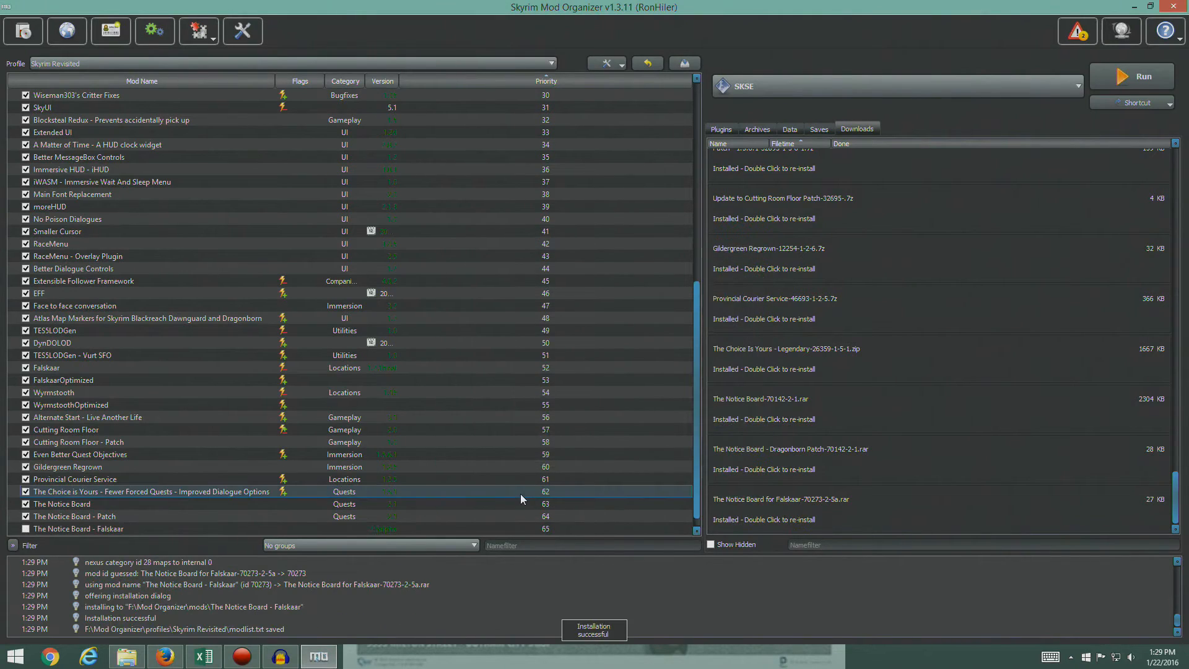
{"action": "left_click", "coordinate": [721, 130]}
{"action": "left_click", "coordinate": [26, 528]}
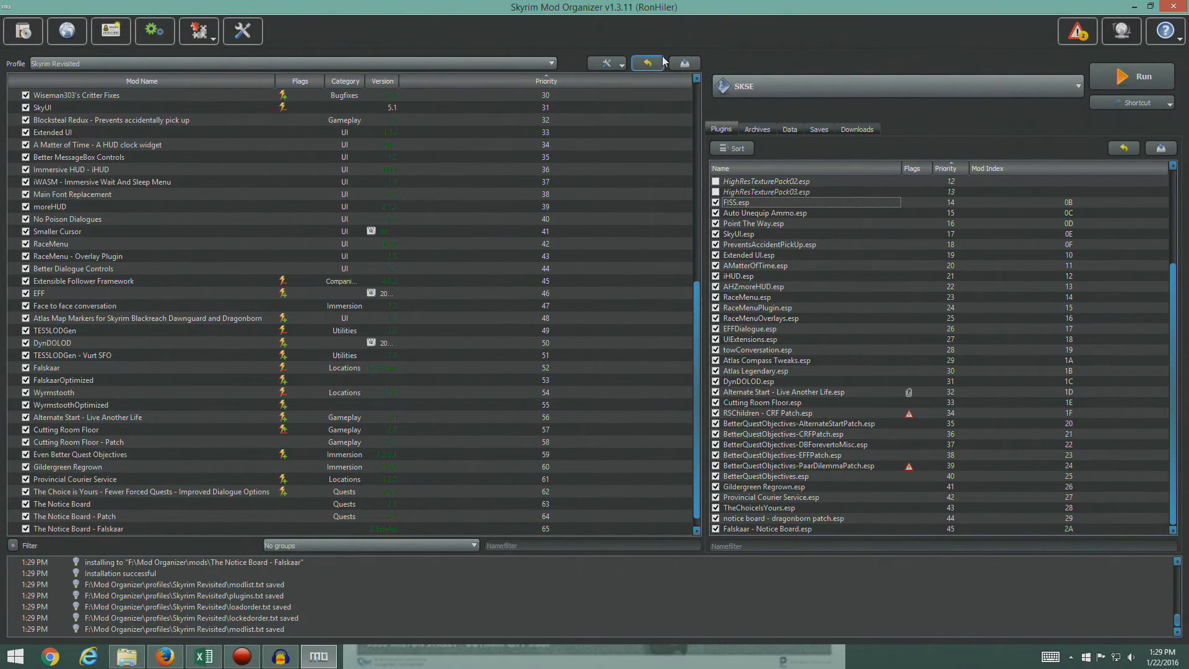
- Switch to Firefox and open the files list of The Paarthurnax Dilemma mod page from the STEP guide
{"action": "left_click", "coordinate": [173, 664]}
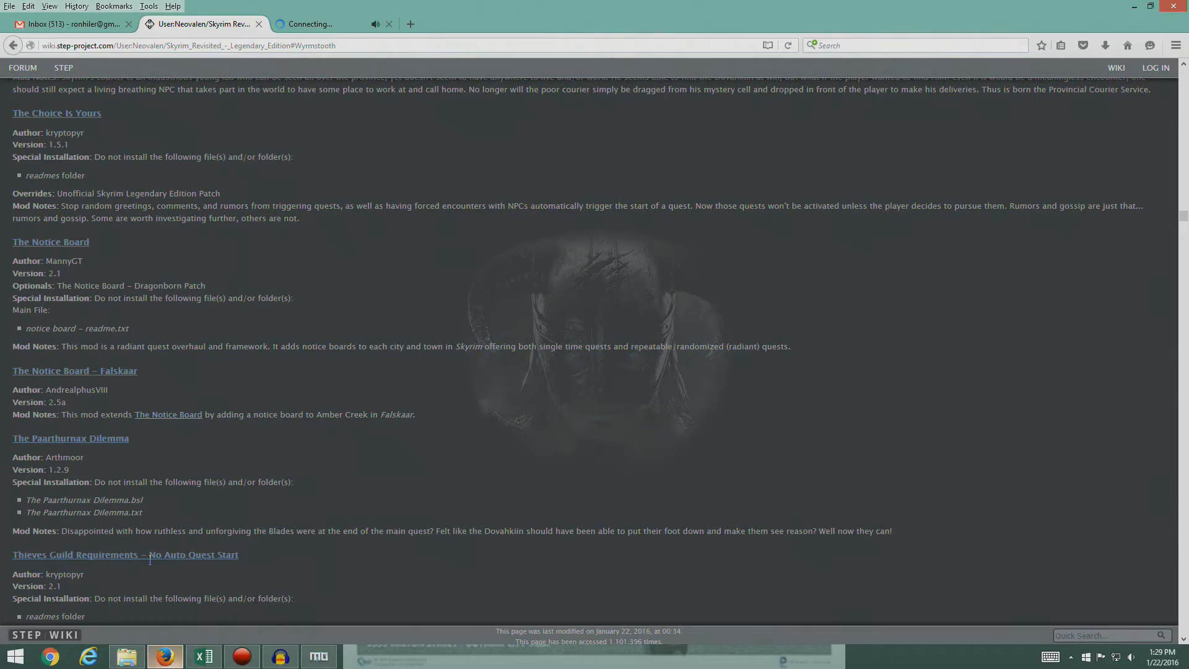
{"action": "scroll", "coordinate": [146, 464], "scroll_direction": "down", "scroll_amount": 4}
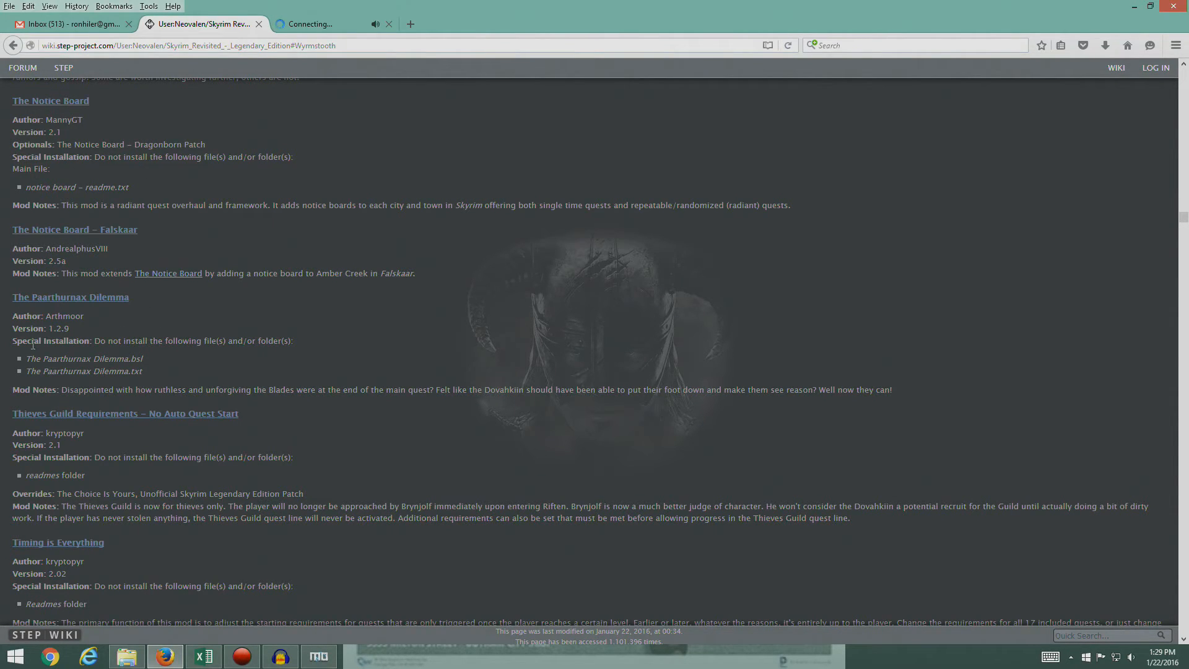
{"action": "left_click", "coordinate": [72, 299]}
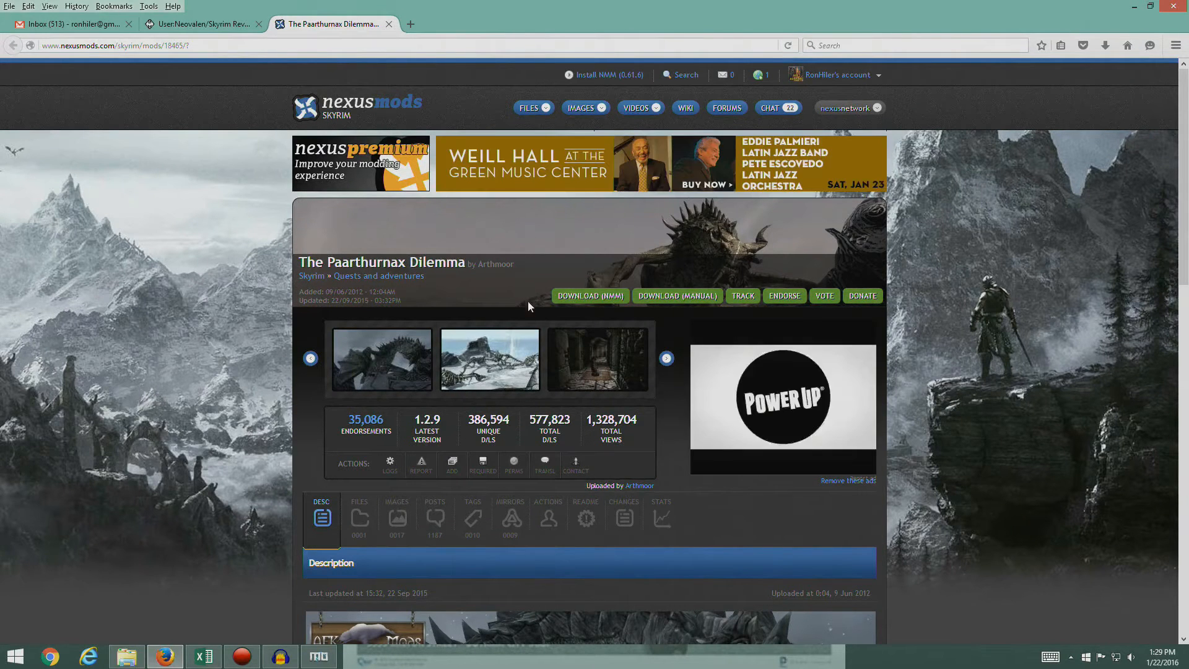
{"action": "left_click", "coordinate": [361, 521]}
- Download The Paarthurnax Dilemma 1.2.9 main file through the mod manager
{"action": "left_click", "coordinate": [207, 26]}
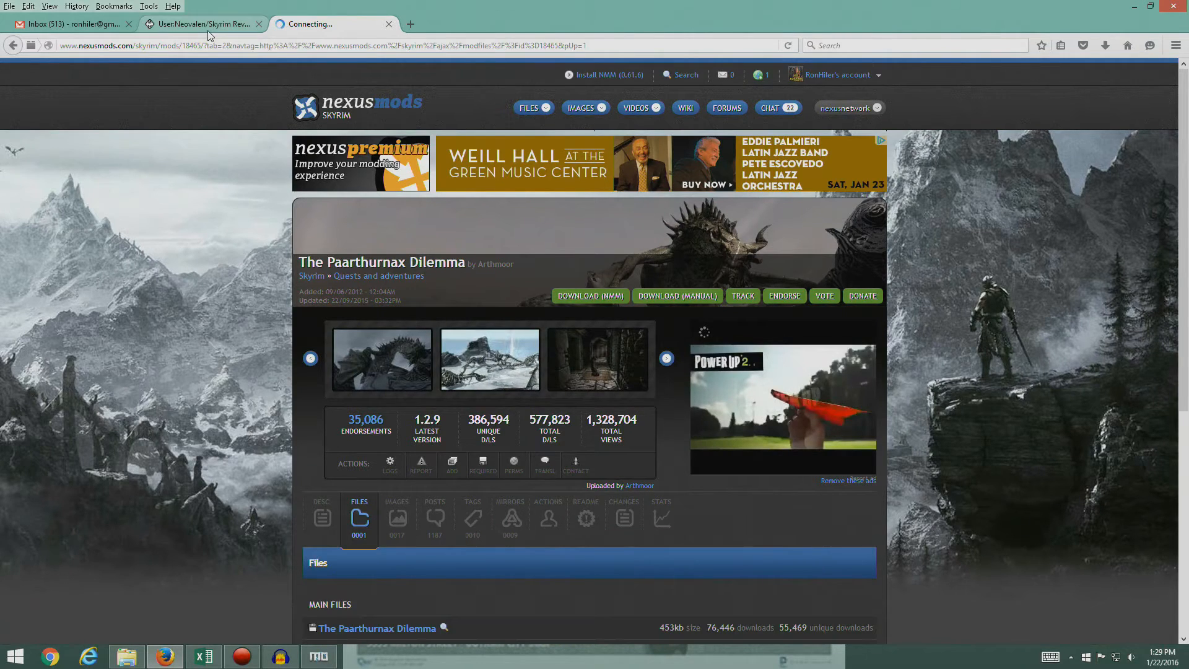
{"action": "left_click", "coordinate": [333, 24]}
{"action": "scroll", "coordinate": [301, 434], "scroll_direction": "down", "scroll_amount": 5}
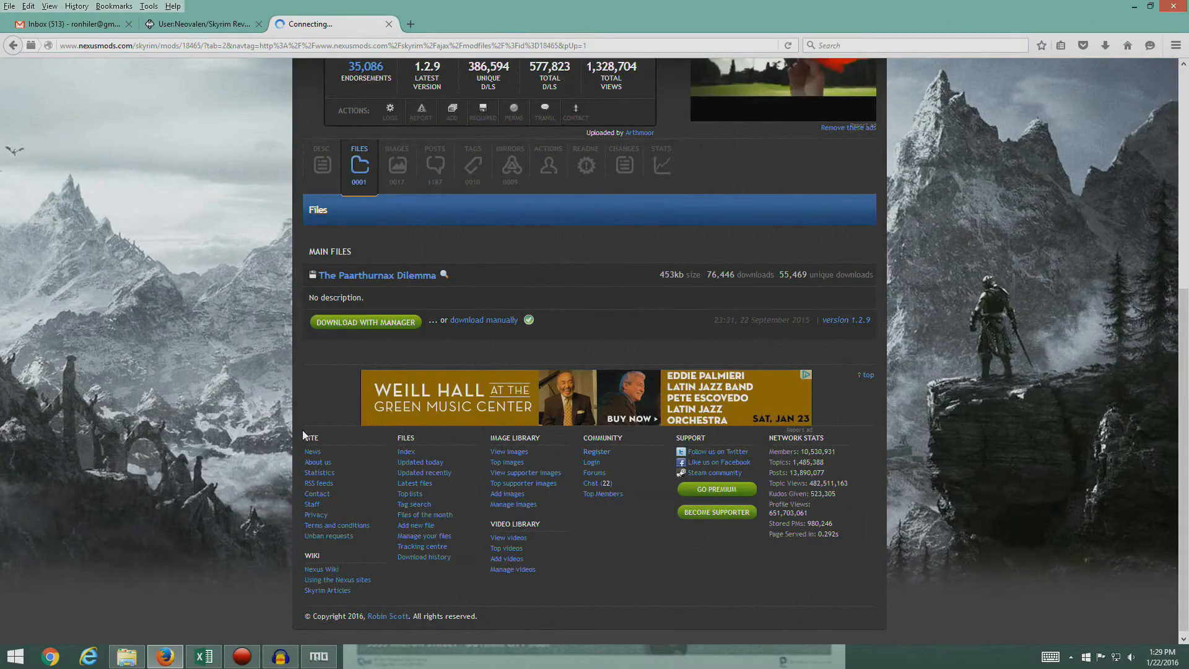
{"action": "left_click", "coordinate": [356, 321]}
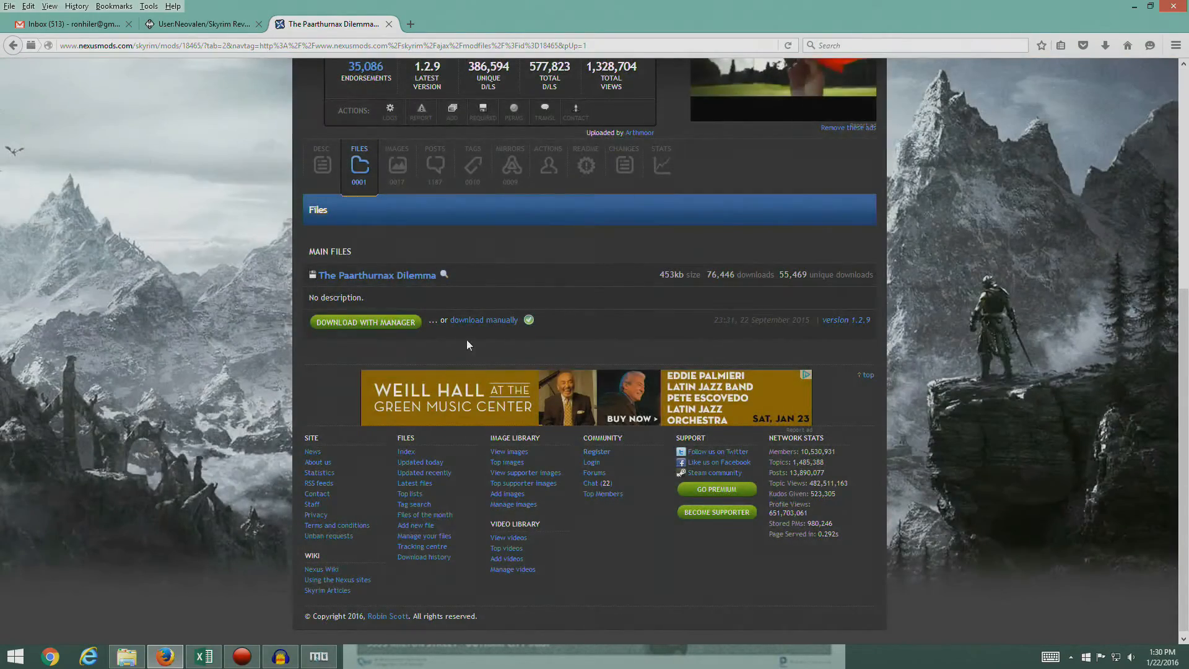